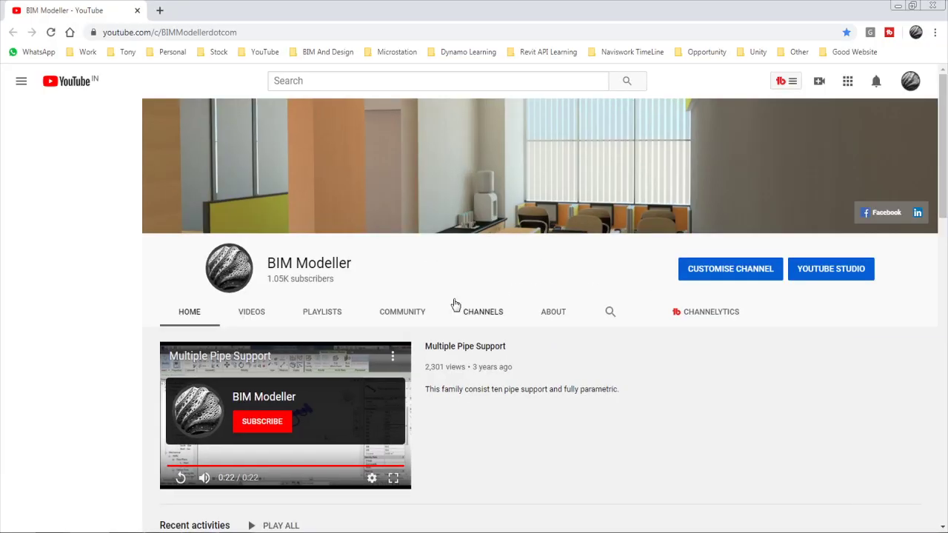
Look over the BIM Modeller channel page, including its recent activities and popular uploads
{"action": "scroll", "coordinate": [512, 408], "scroll_direction": "down", "scroll_amount": 2}
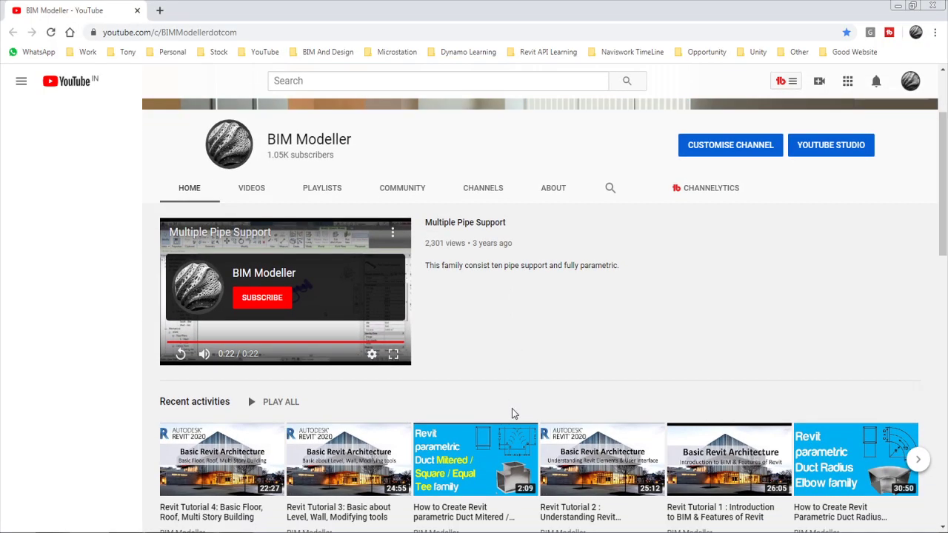
{"action": "scroll", "coordinate": [512, 408], "scroll_direction": "up", "scroll_amount": 2}
{"action": "scroll", "coordinate": [512, 408], "scroll_direction": "down", "scroll_amount": 2}
{"action": "scroll", "coordinate": [515, 414], "scroll_direction": "up", "scroll_amount": 2}
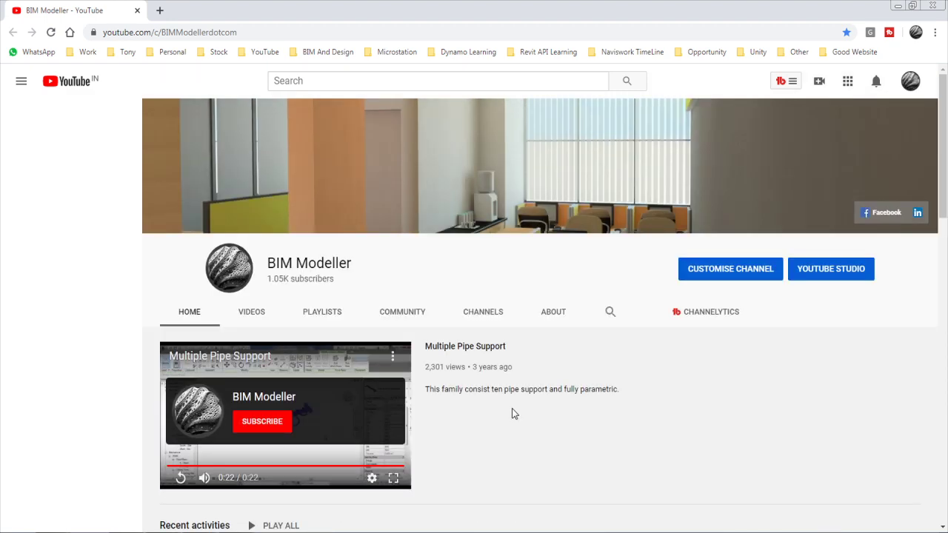
{"action": "scroll", "coordinate": [515, 414], "scroll_direction": "down", "scroll_amount": 2}
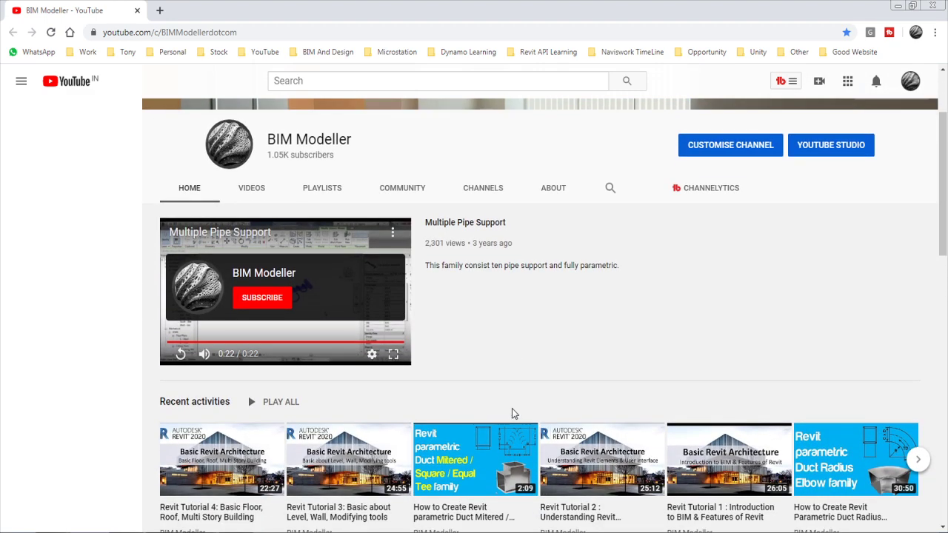
{"action": "scroll", "coordinate": [514, 413], "scroll_direction": "down", "scroll_amount": 1}
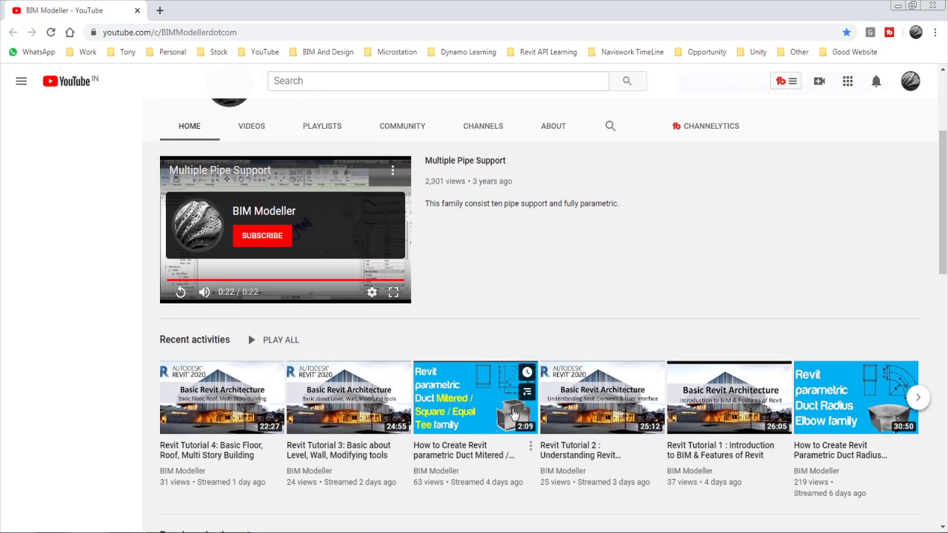
{"action": "scroll", "coordinate": [515, 414], "scroll_direction": "down", "scroll_amount": 2}
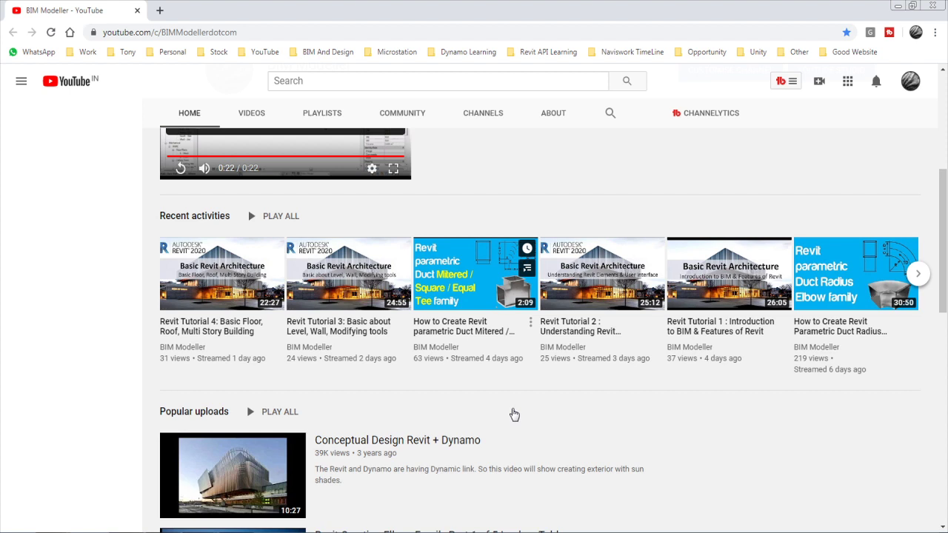
{"action": "scroll", "coordinate": [514, 415], "scroll_direction": "up", "scroll_amount": 5}
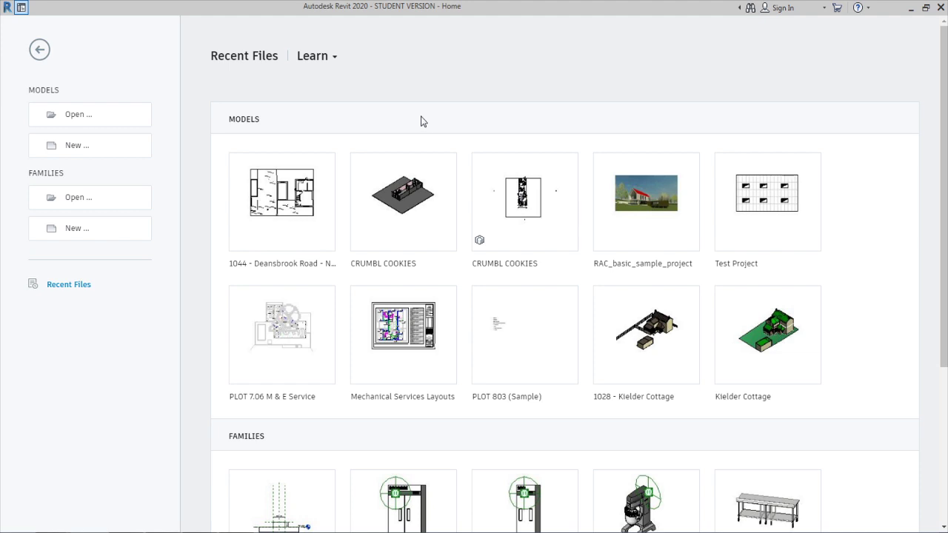
Switch to Revit and open Wall, Roof, Floor.rvt from the 05_01-02-2020_Door, Window and Furniture Placing folder
{"action": "left_click", "coordinate": [92, 122]}
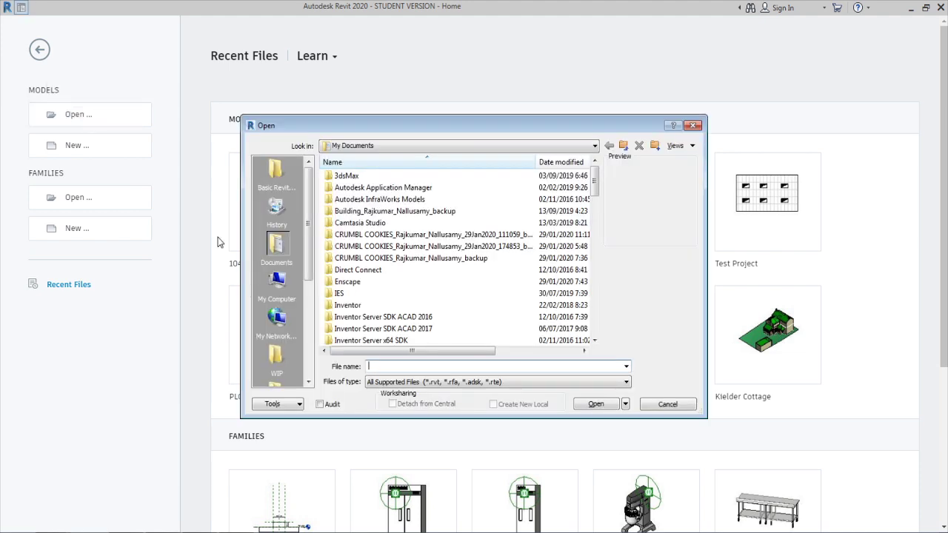
{"action": "left_click", "coordinate": [276, 211]}
{"action": "left_click", "coordinate": [276, 174]}
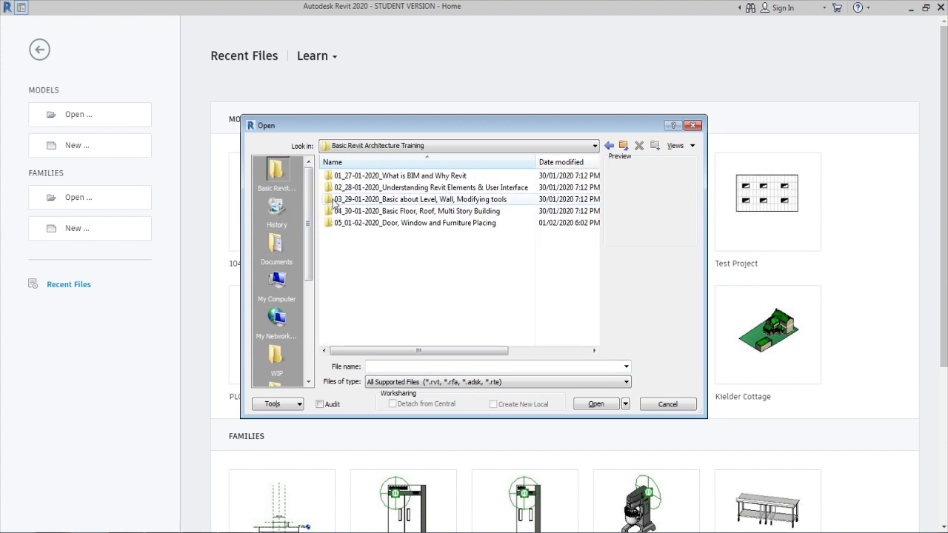
{"action": "double_click", "coordinate": [356, 223]}
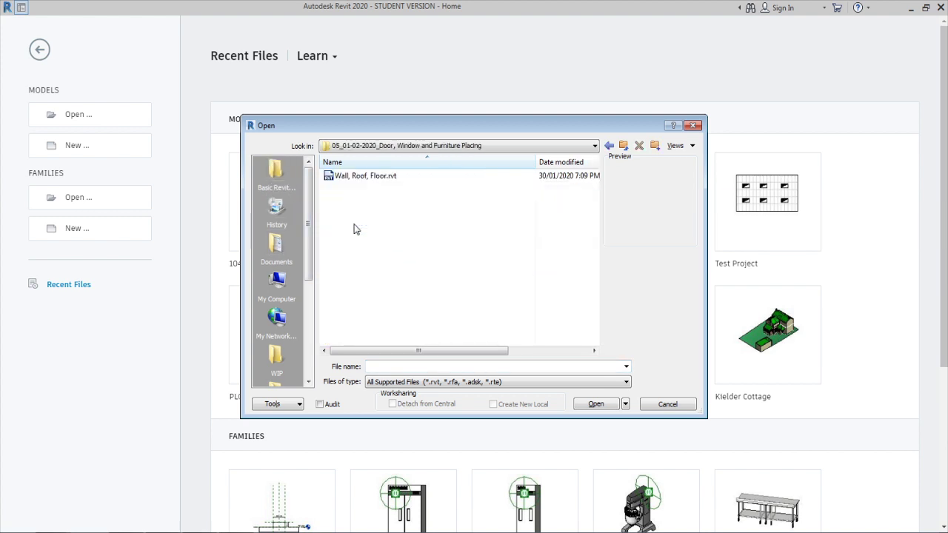
{"action": "left_click", "coordinate": [347, 176]}
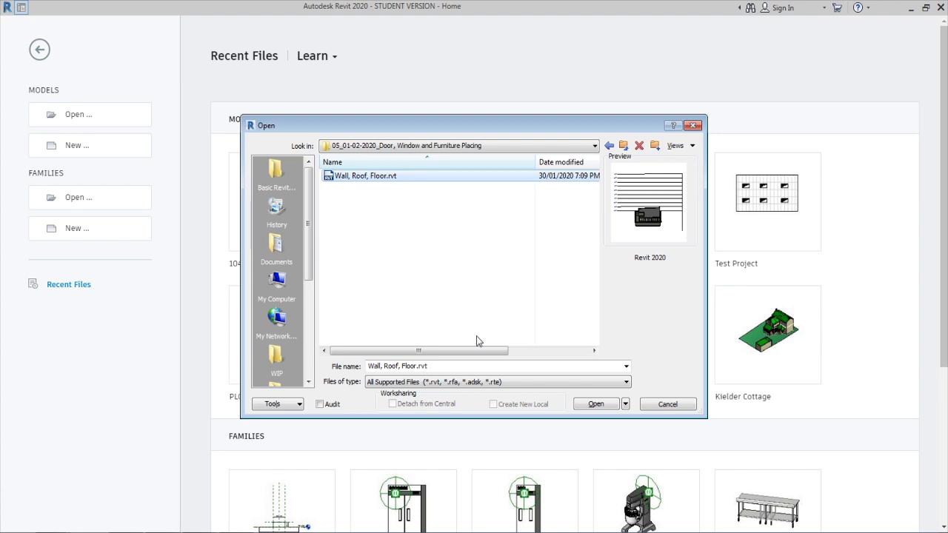
{"action": "left_click", "coordinate": [596, 404]}
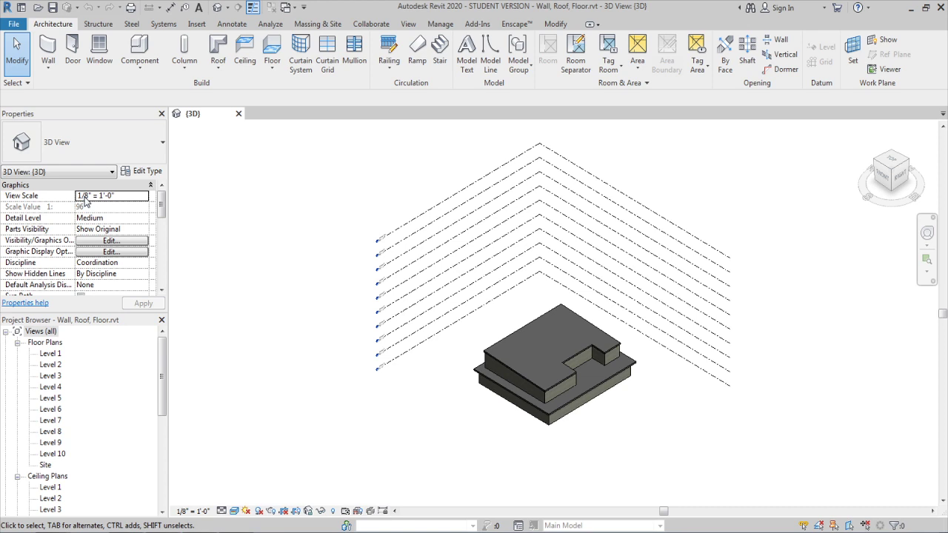
Open the Level 1 floor plan and rename it Ground Floor, including the corresponding level and views
{"action": "double_click", "coordinate": [50, 353]}
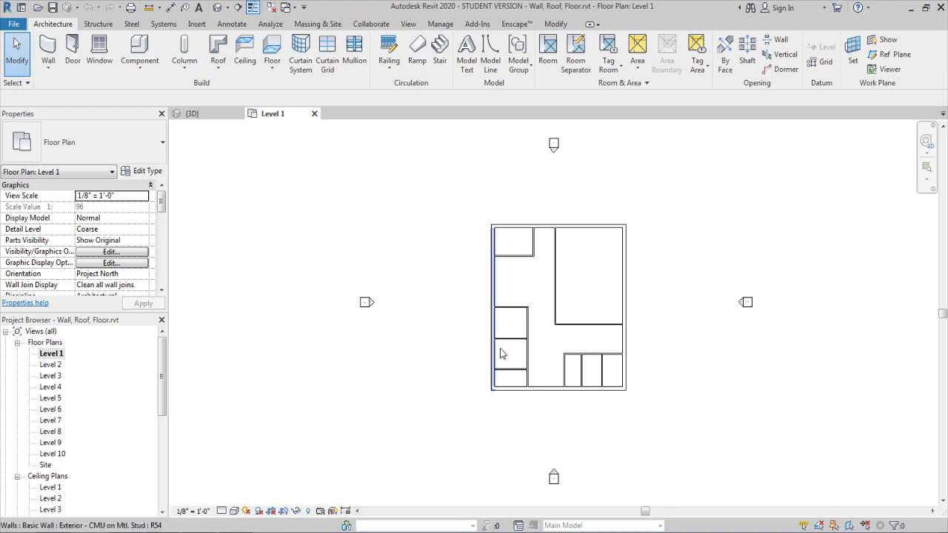
{"action": "middle_click_drag", "start_coordinate": [500, 353], "coordinate": [466, 353]}
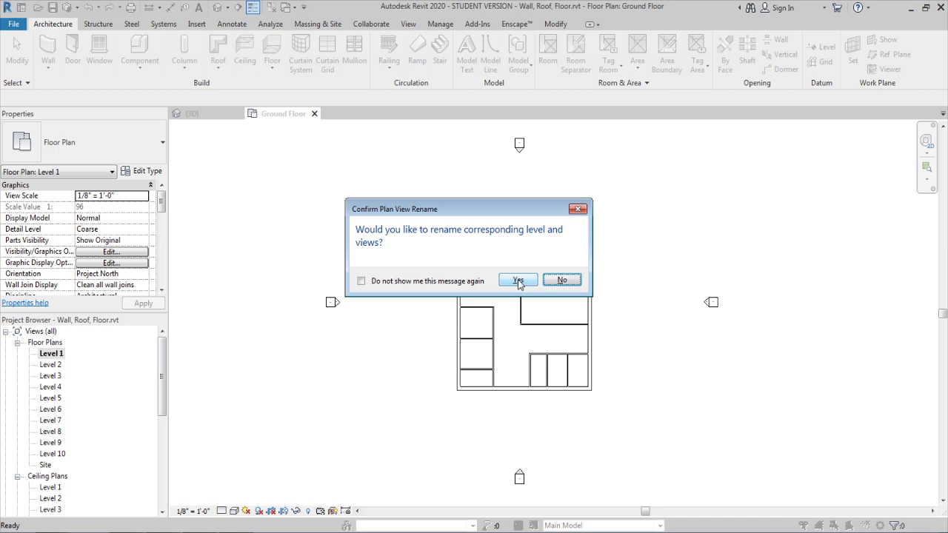
{"action": "left_click", "coordinate": [519, 281]}
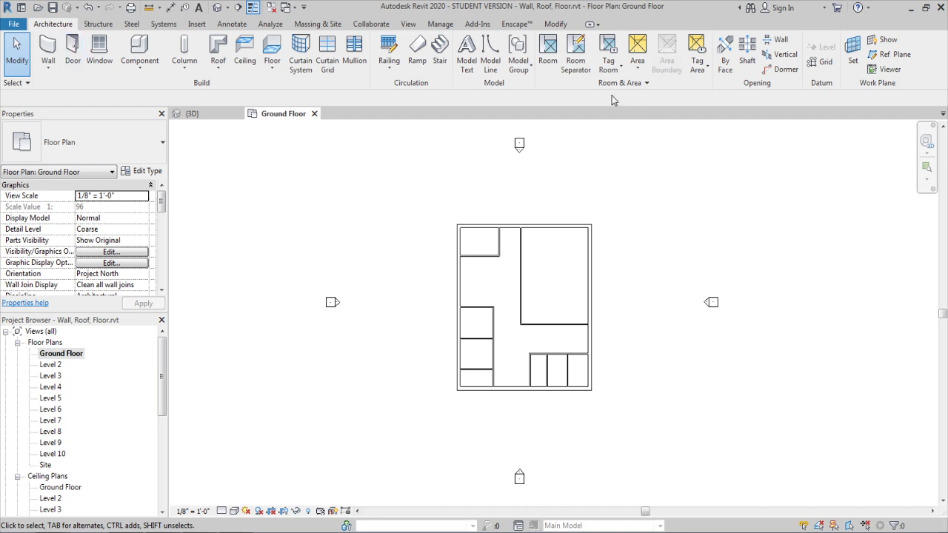
Place tagged rooms in the plan's small upper-left enclosure and the large upper-right enclosure
{"action": "left_click", "coordinate": [556, 69]}
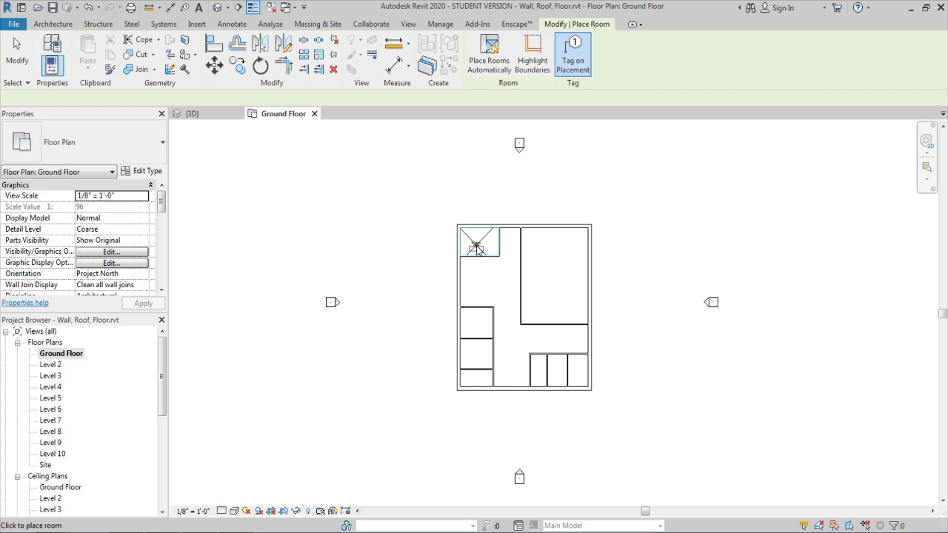
{"action": "scroll", "coordinate": [477, 248], "scroll_direction": "up", "scroll_amount": 2}
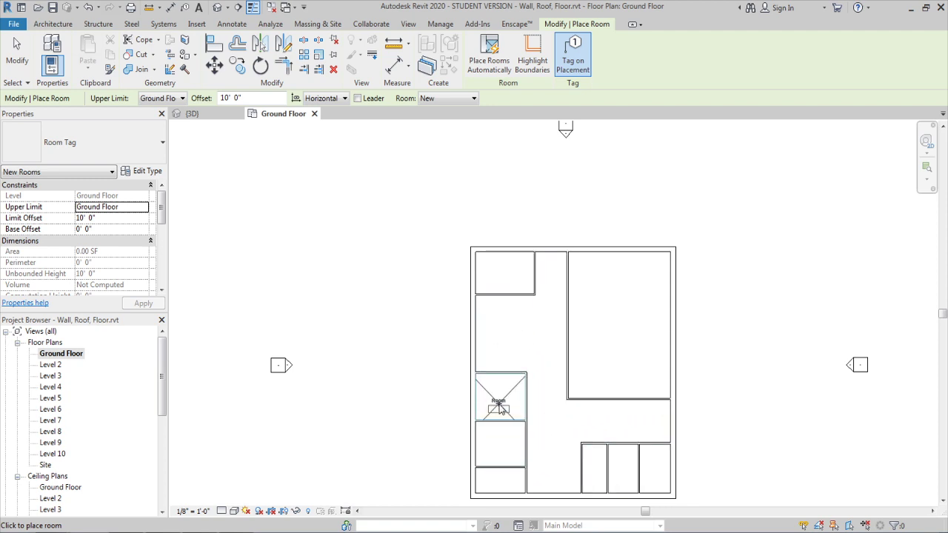
{"action": "scroll", "coordinate": [516, 332], "scroll_direction": "up", "scroll_amount": 2}
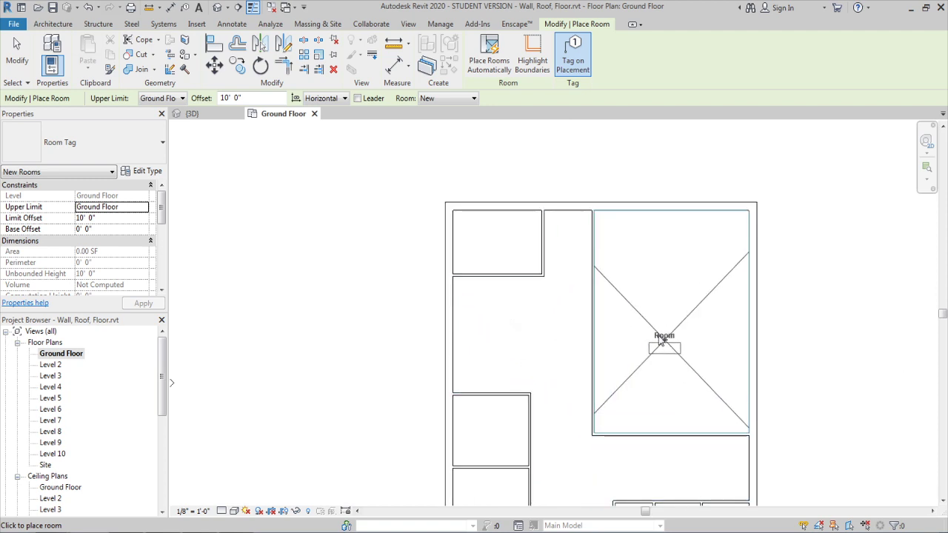
{"action": "scroll", "coordinate": [647, 329], "scroll_direction": "down", "scroll_amount": 1}
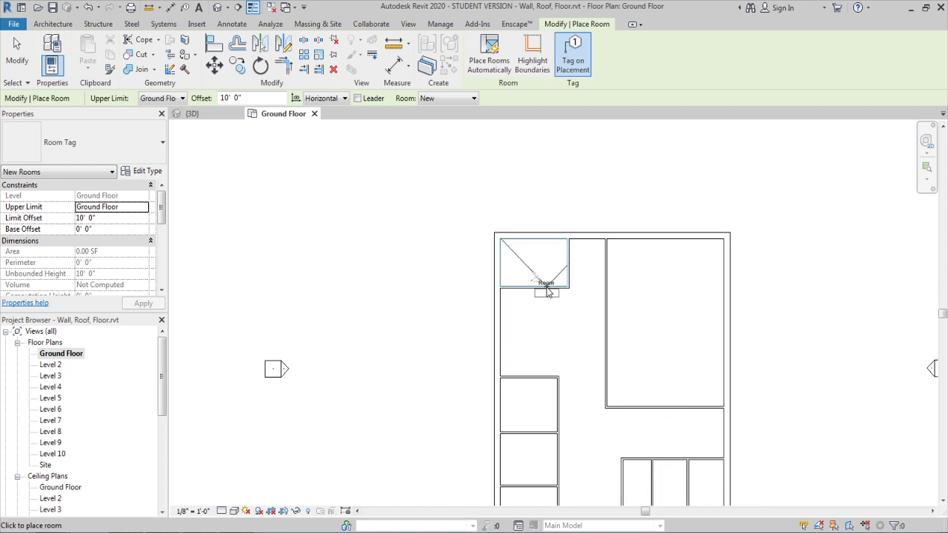
{"action": "left_click", "coordinate": [530, 271]}
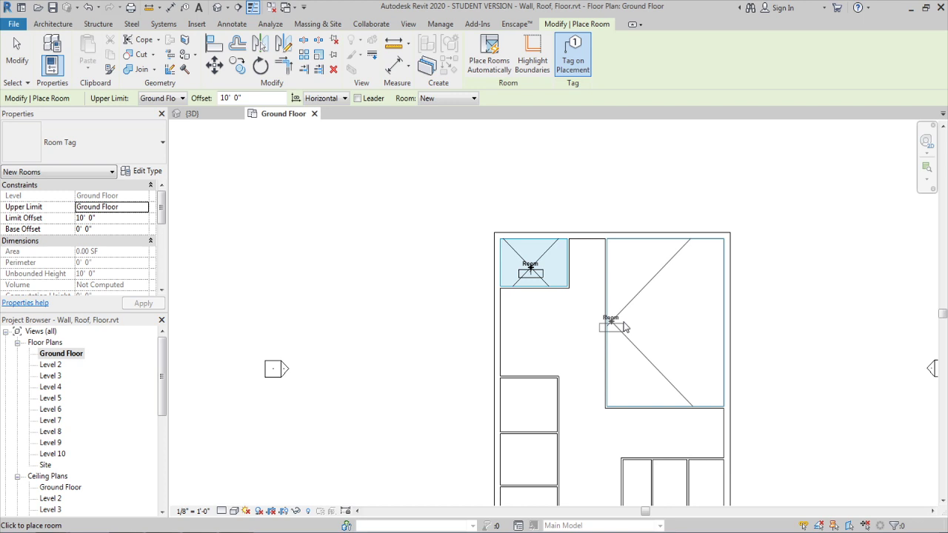
{"action": "left_click", "coordinate": [666, 320]}
{"action": "scroll", "coordinate": [563, 356], "scroll_direction": "up", "scroll_amount": 1}
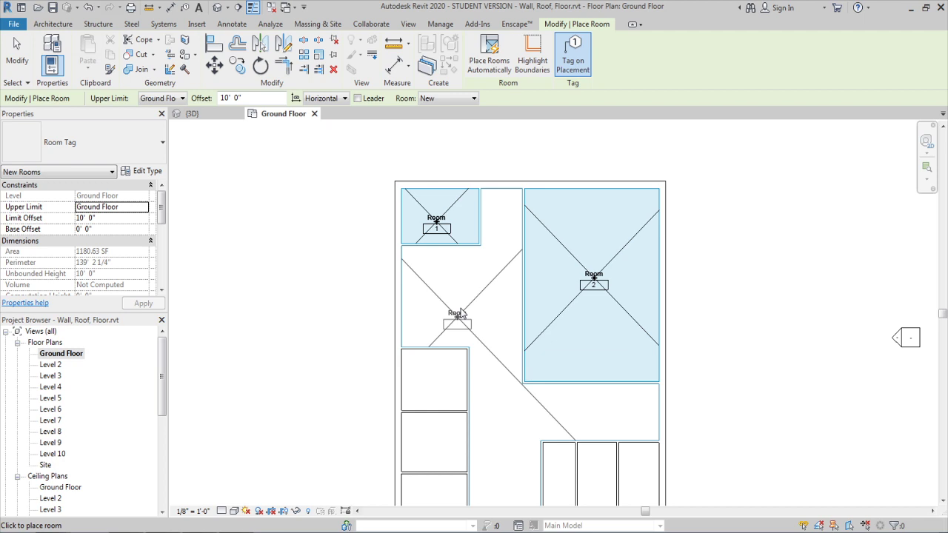
Turn off Tag on Placement for new rooms and preview an untagged room in the plan's left-hand enclosures
{"action": "scroll", "coordinate": [466, 222], "scroll_direction": "down", "scroll_amount": 2}
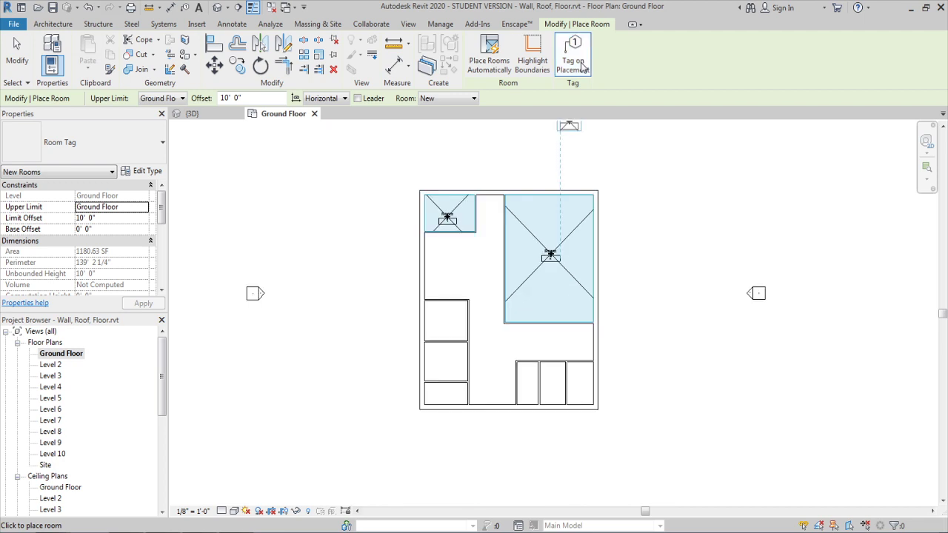
{"action": "left_click", "coordinate": [580, 65]}
{"action": "scroll", "coordinate": [547, 250], "scroll_direction": "up", "scroll_amount": 3}
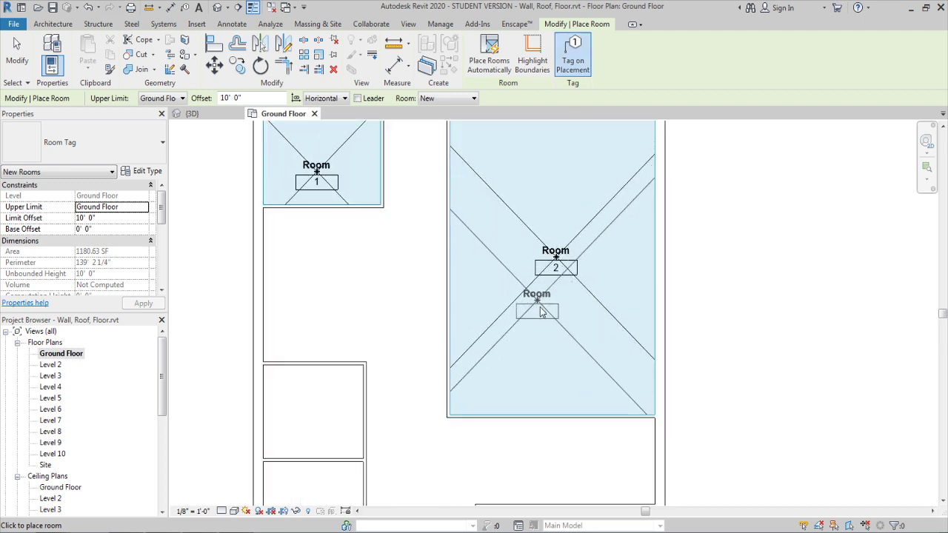
{"action": "scroll", "coordinate": [561, 301], "scroll_direction": "up", "scroll_amount": 2}
{"action": "scroll", "coordinate": [561, 301], "scroll_direction": "down", "scroll_amount": 1}
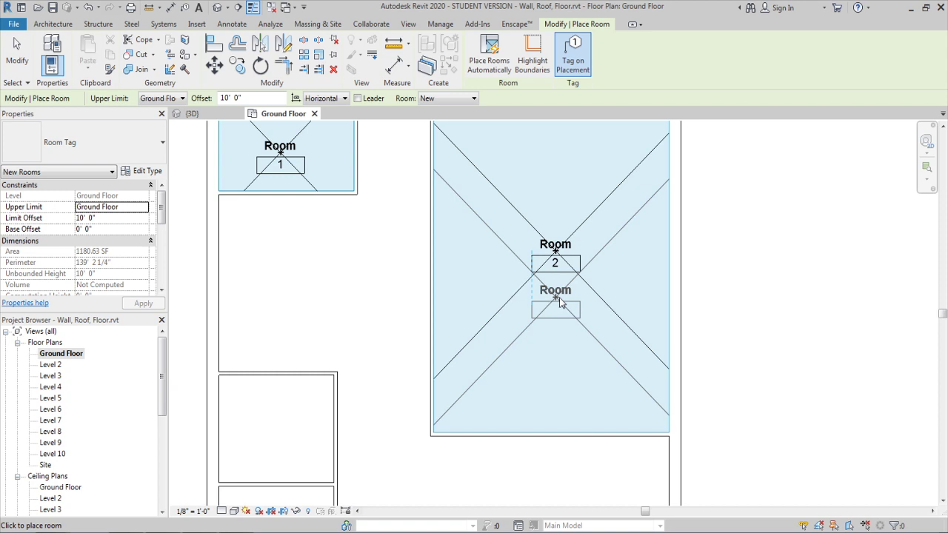
{"action": "scroll", "coordinate": [561, 299], "scroll_direction": "down", "scroll_amount": 2}
{"action": "scroll", "coordinate": [560, 299], "scroll_direction": "up", "scroll_amount": 1}
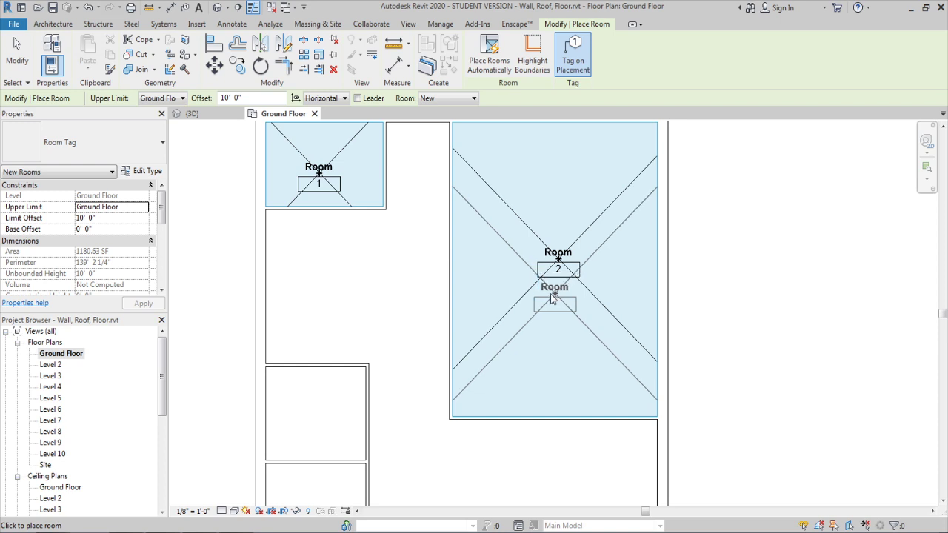
{"action": "left_click", "coordinate": [573, 56]}
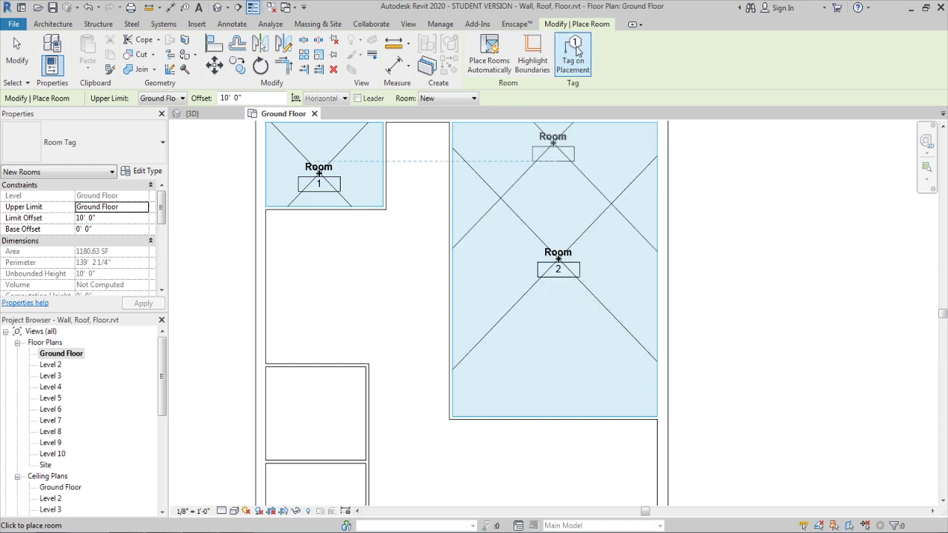
{"action": "middle_click_drag", "start_coordinate": [391, 315], "coordinate": [457, 274]}
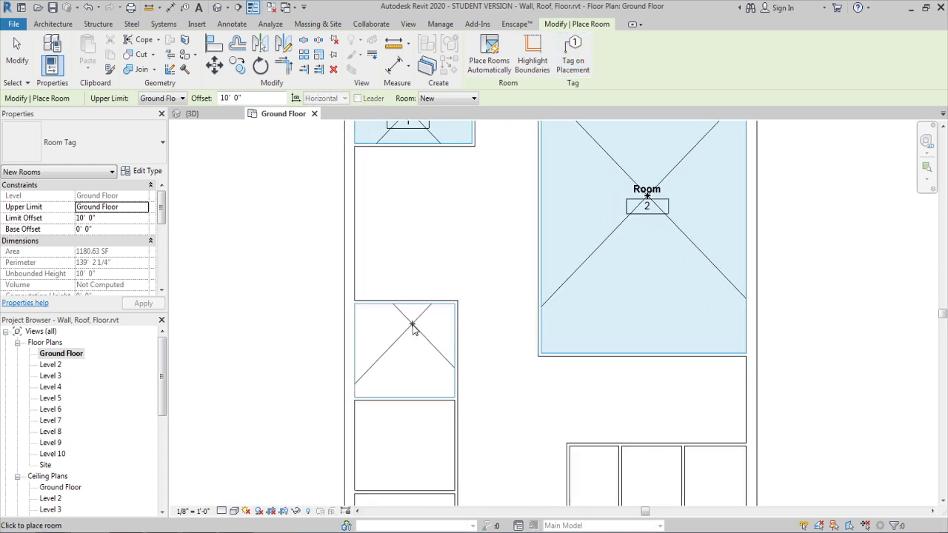
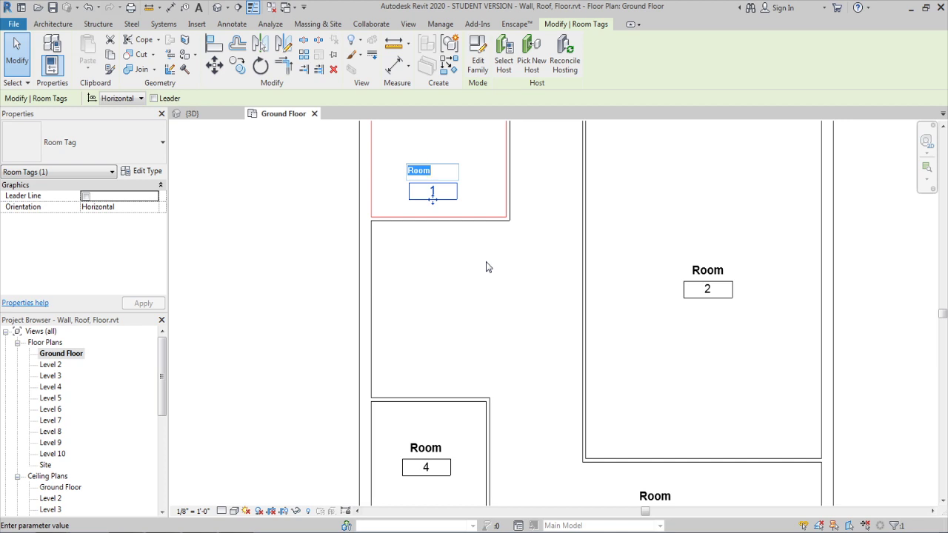
Name room 1 Reception and room 2 Confernce Room in their room tags
{"action": "type", "text": "Reception"}
{"action": "left_click", "coordinate": [714, 269]}
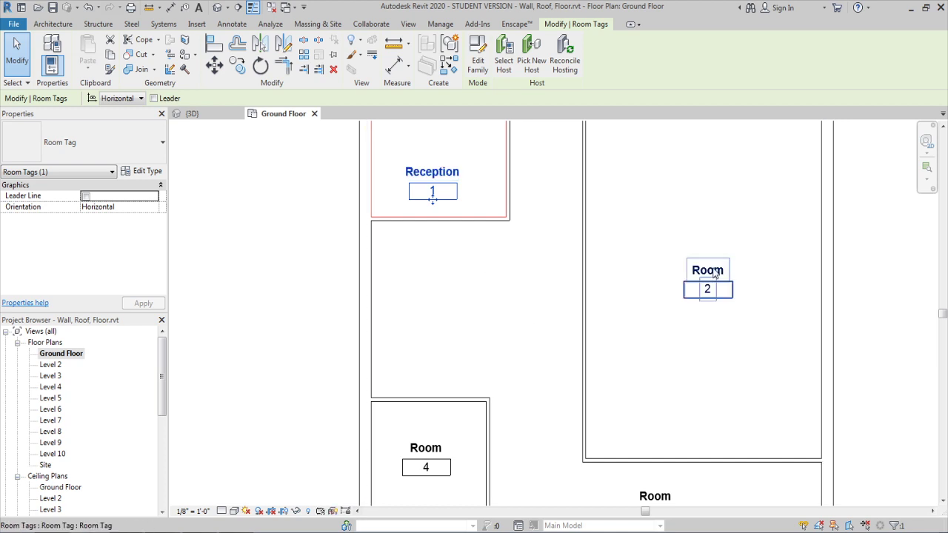
{"action": "left_click", "coordinate": [715, 270]}
{"action": "type", "text": "C"}
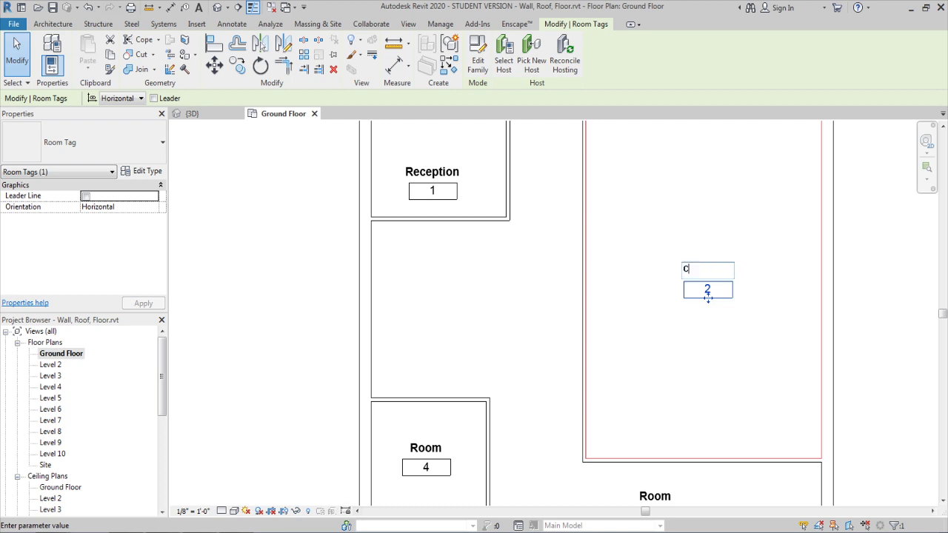
{"action": "type", "text": "onfern"}
Name the three stacked left-hand rooms 4, 5 and 3 as Office 1, Office 2 and Office 3
{"action": "type", "text": "fice"}
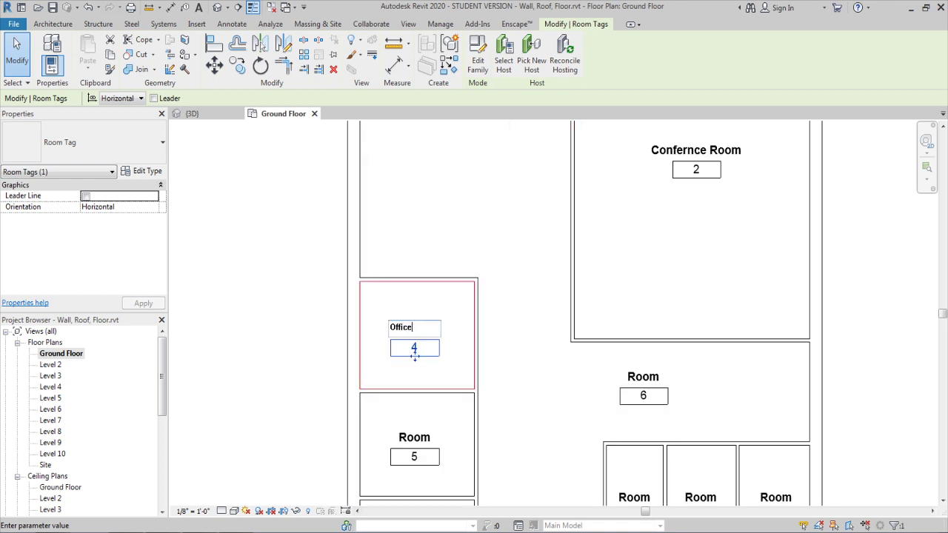
{"action": "type", "text": " 1"}
{"action": "left_click", "coordinate": [462, 348]}
{"action": "scroll", "coordinate": [398, 421], "scroll_direction": "down", "scroll_amount": 2}
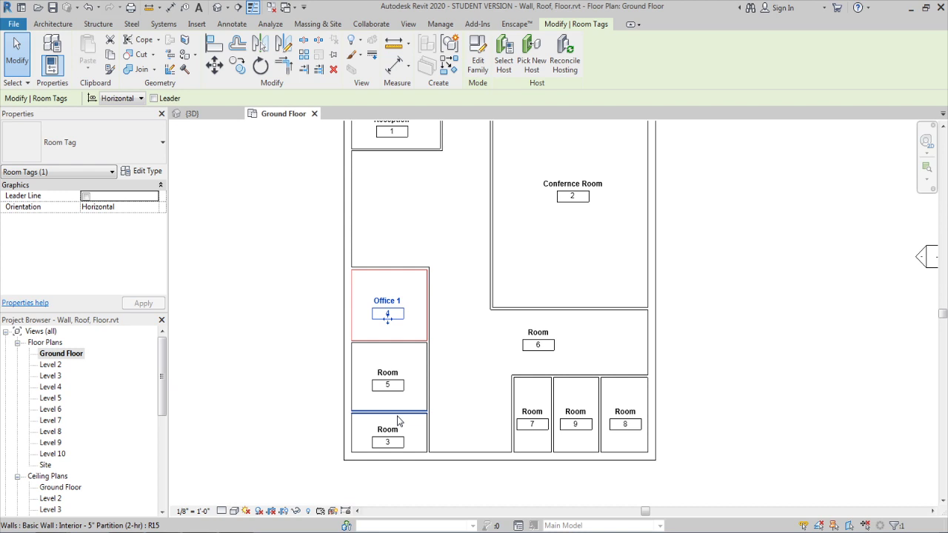
{"action": "double_click", "coordinate": [388, 373]}
{"action": "type", "text": "Office 3"}
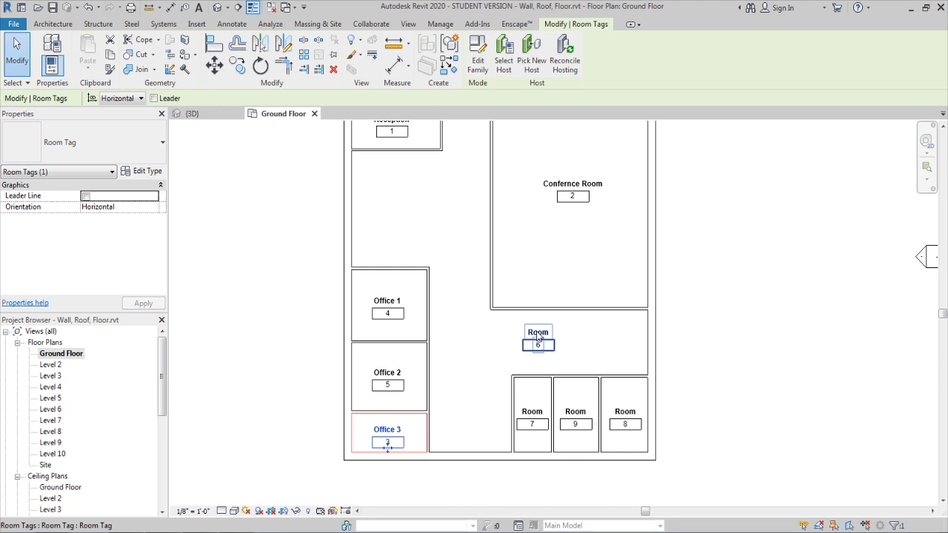
Name room 6, the open circulation area around the enclosed rooms, Common Place in its room properties
{"action": "double_click", "coordinate": [538, 333]}
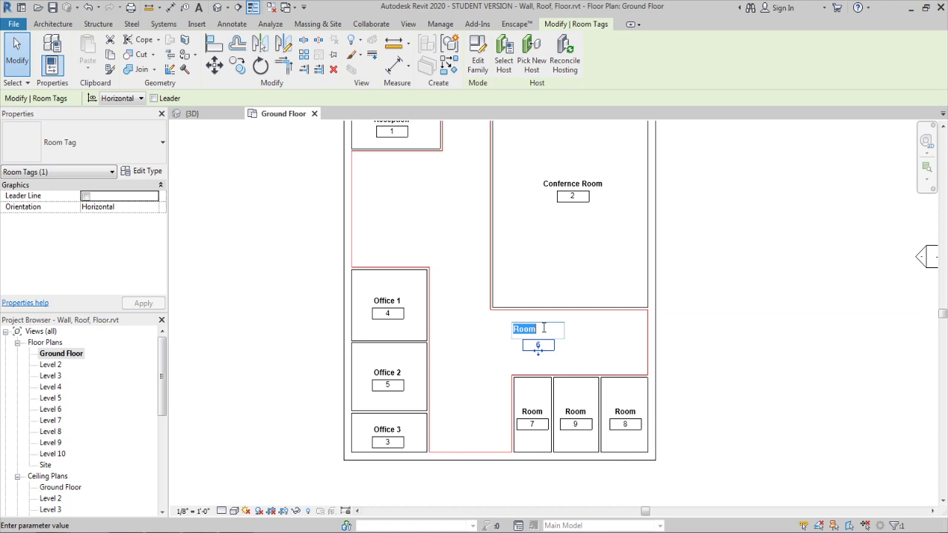
{"action": "left_click", "coordinate": [532, 376]}
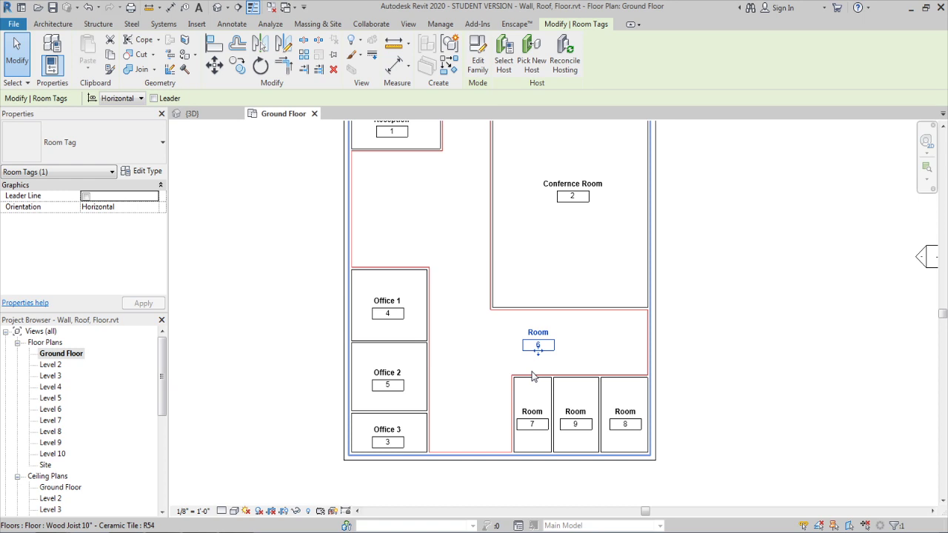
{"action": "left_click", "coordinate": [536, 337]}
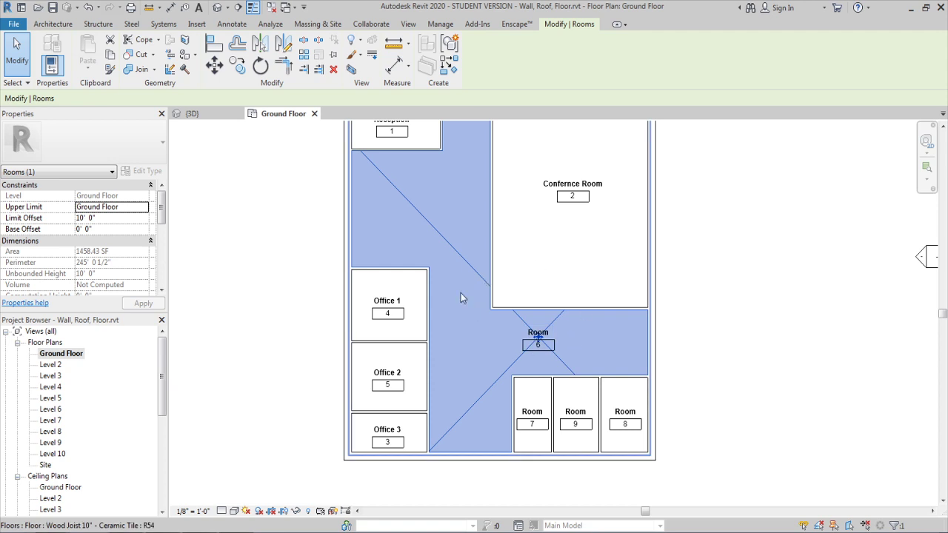
{"action": "middle_click_drag", "start_coordinate": [461, 293], "coordinate": [454, 326]}
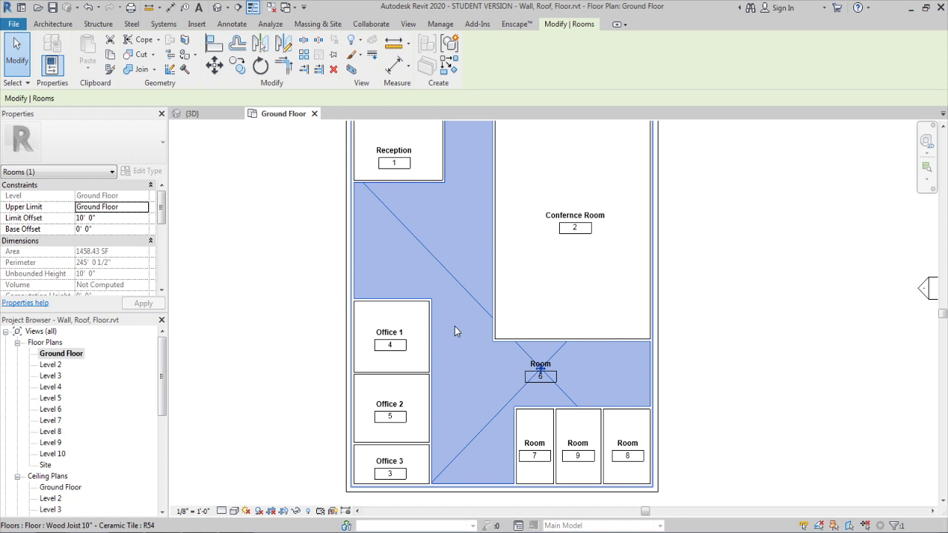
{"action": "middle_click_drag", "start_coordinate": [455, 326], "coordinate": [449, 317]}
{"action": "scroll", "coordinate": [19, 219], "scroll_direction": "down", "scroll_amount": 3}
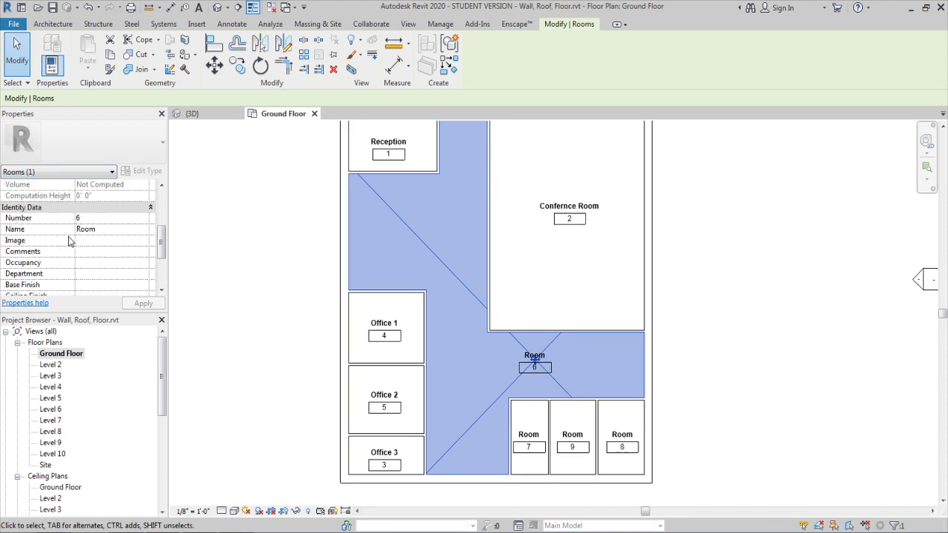
{"action": "left_click", "coordinate": [114, 231]}
{"action": "type", "text": "Com"}
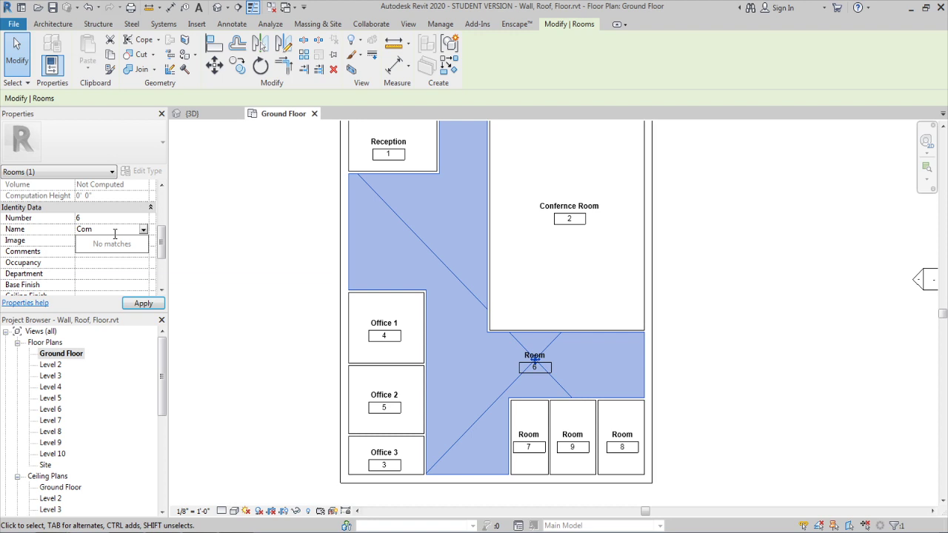
{"action": "type", "text": "mon Place"}
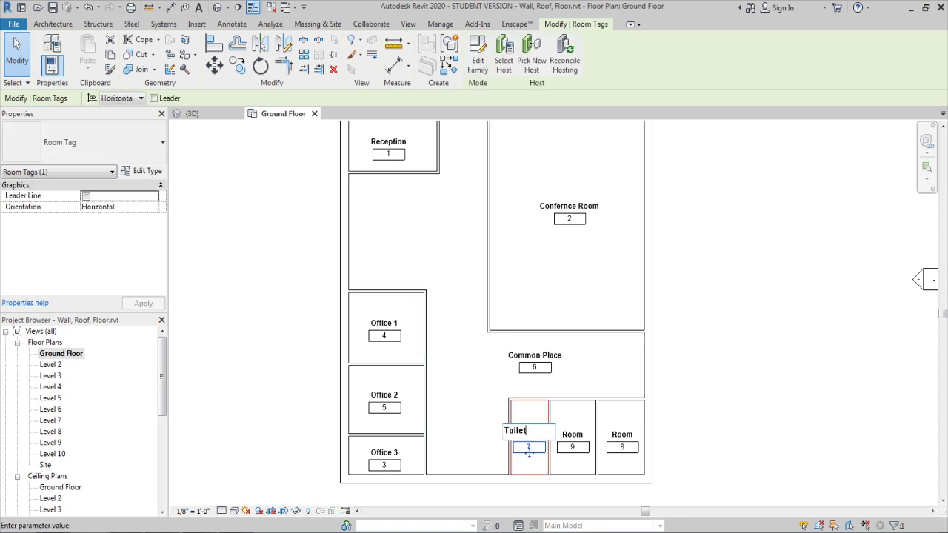
Name the three small lower-right rooms 7, 9 and 8 as Toilet 1, Toilet 2 and Toilet 3
{"action": "type", "text": "1"}
{"action": "key", "text": "Return"}
{"action": "left_click", "coordinate": [571, 444]}
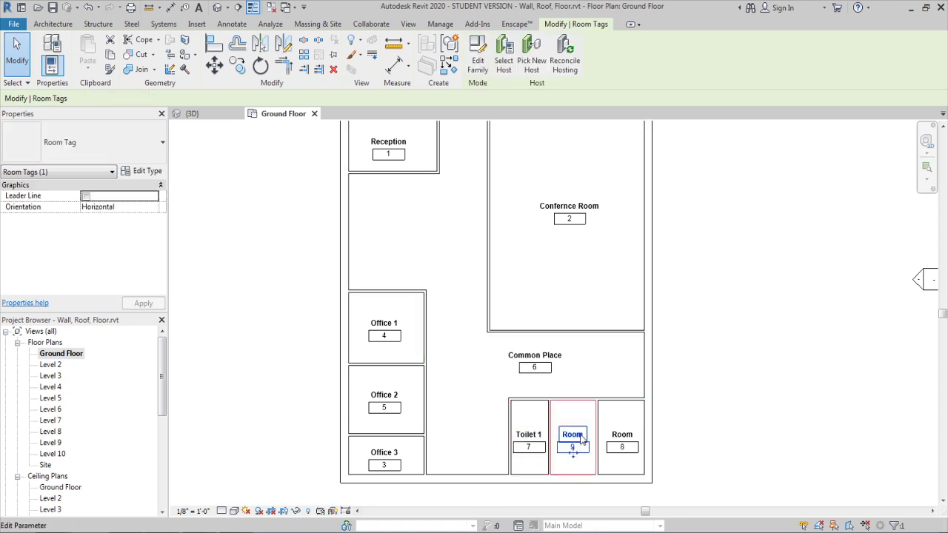
{"action": "left_click", "coordinate": [572, 435]}
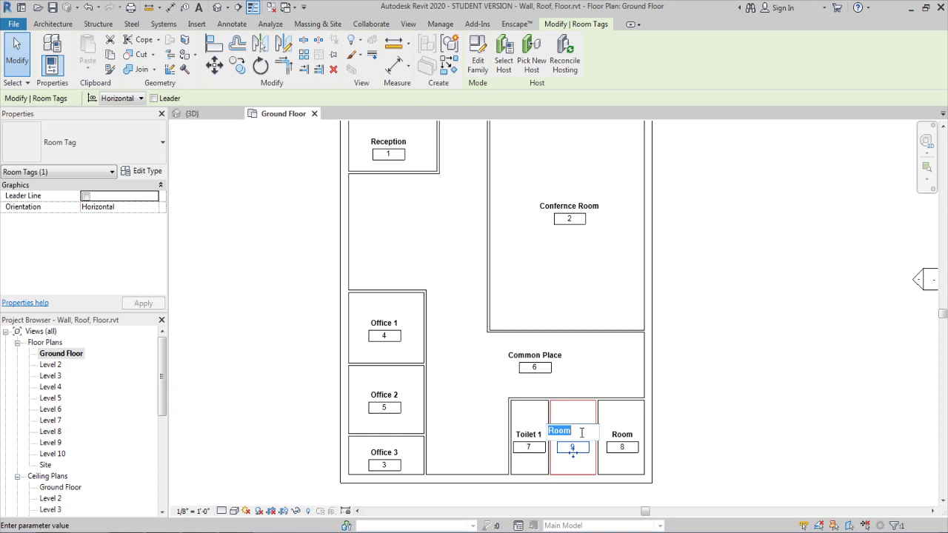
{"action": "type", "text": "Toilet 2"}
{"action": "key", "text": "Return"}
{"action": "left_click", "coordinate": [622, 447]}
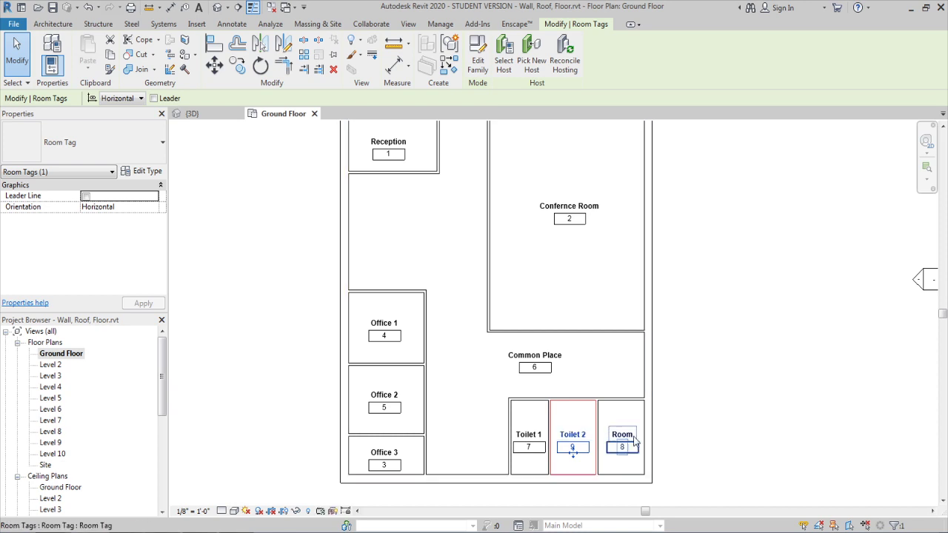
{"action": "left_click", "coordinate": [622, 435]}
{"action": "type", "text": "To"}
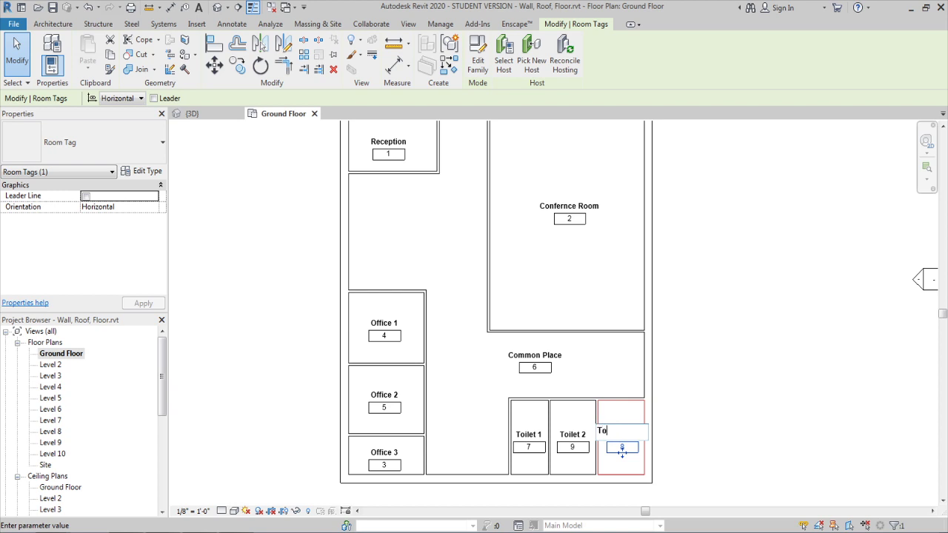
{"action": "type", "text": "ilet 3"}
{"action": "key", "text": "Return"}
{"action": "key", "text": "Escape"}
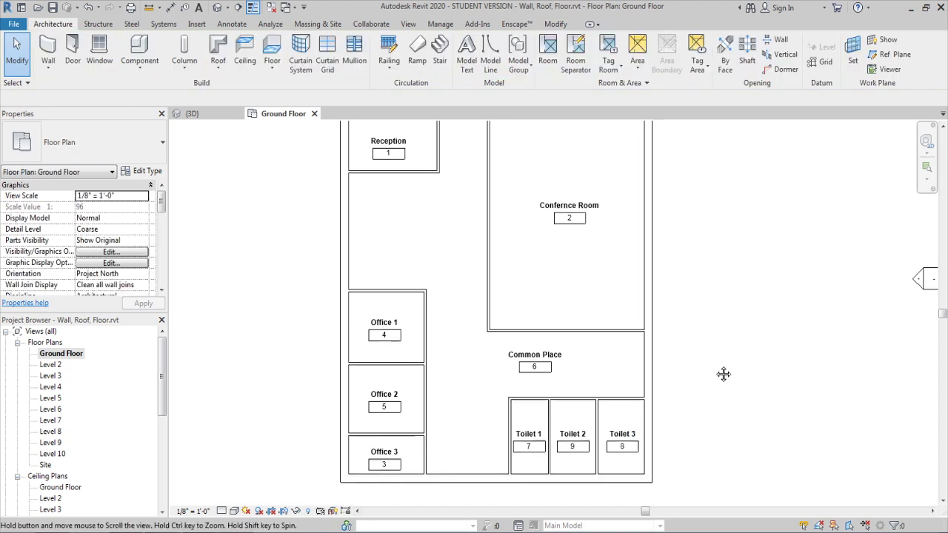
Examine the number and name parameters of the Reception room
{"action": "middle_click_drag", "start_coordinate": [723, 374], "coordinate": [718, 398]}
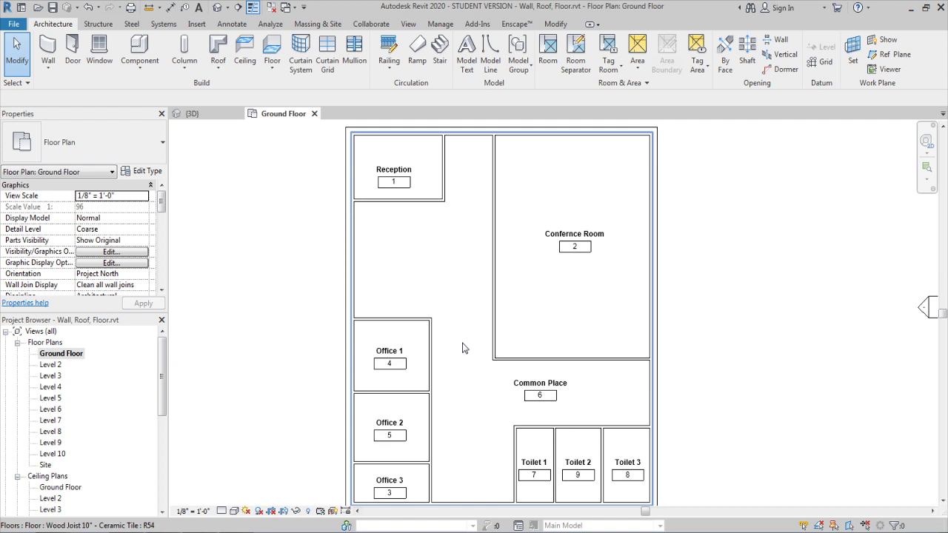
{"action": "scroll", "coordinate": [448, 406], "scroll_direction": "down", "scroll_amount": 1}
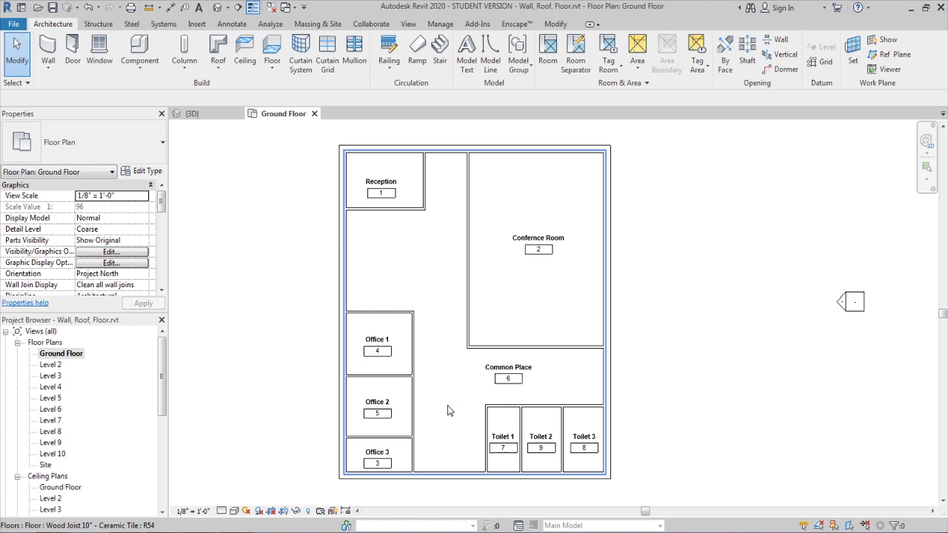
{"action": "left_click", "coordinate": [386, 196]}
{"action": "left_click", "coordinate": [386, 193]}
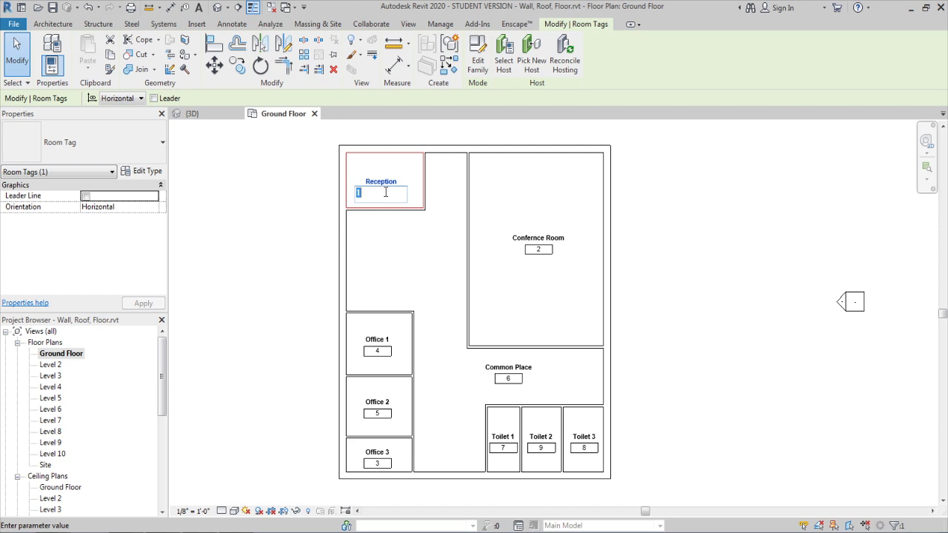
{"action": "left_click", "coordinate": [385, 197]}
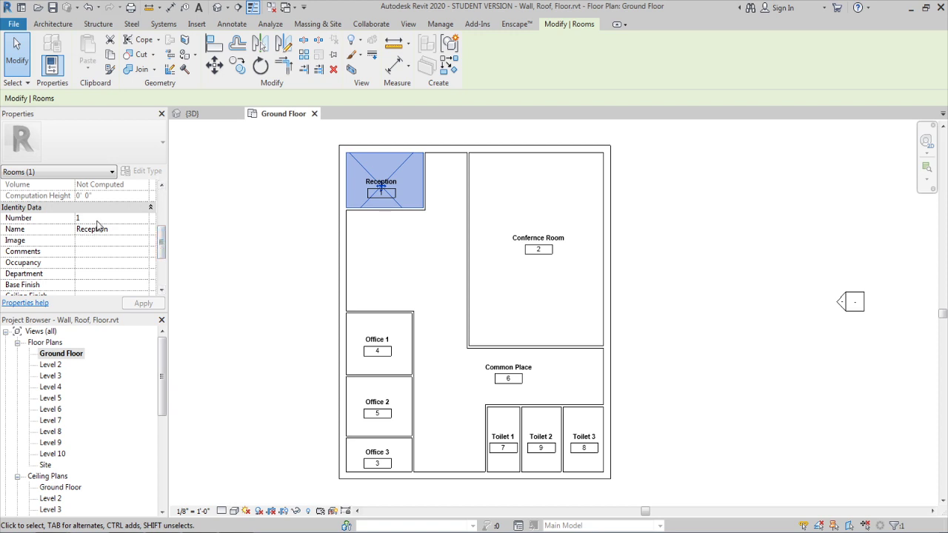
{"action": "left_click", "coordinate": [247, 332]}
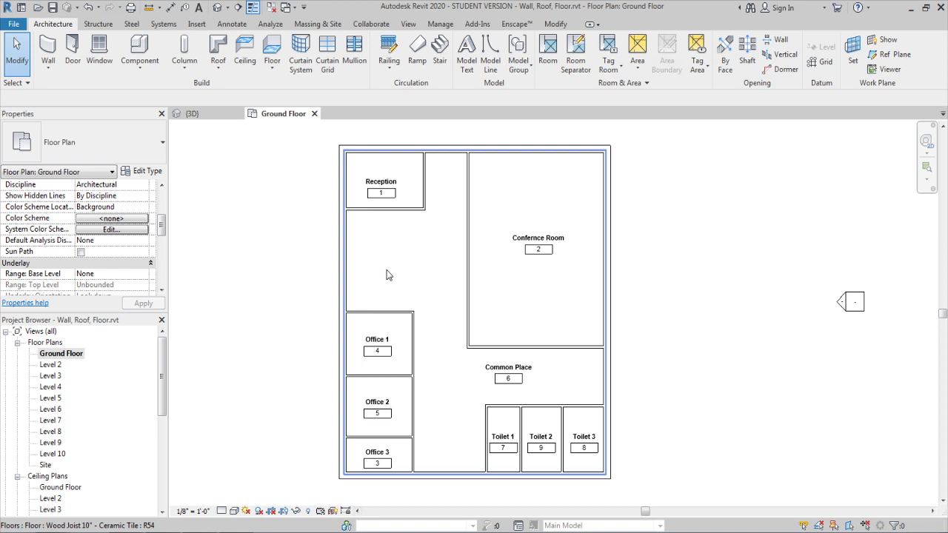
Change the Reception room's tag type to Room Tag With Area
{"action": "left_click", "coordinate": [381, 185]}
{"action": "scroll", "coordinate": [289, 296], "scroll_direction": "up", "scroll_amount": 2}
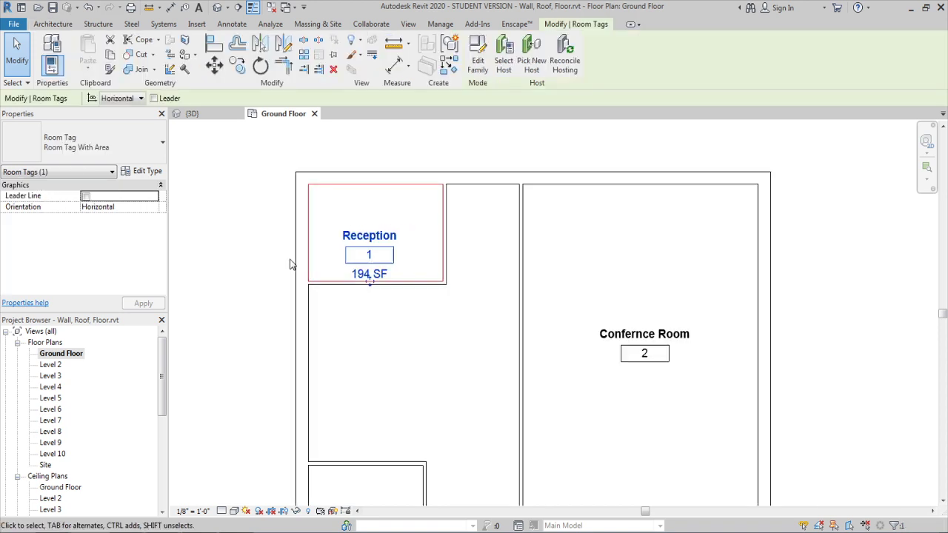
{"action": "scroll", "coordinate": [293, 281], "scroll_direction": "down", "scroll_amount": 1}
{"action": "left_click", "coordinate": [351, 291]}
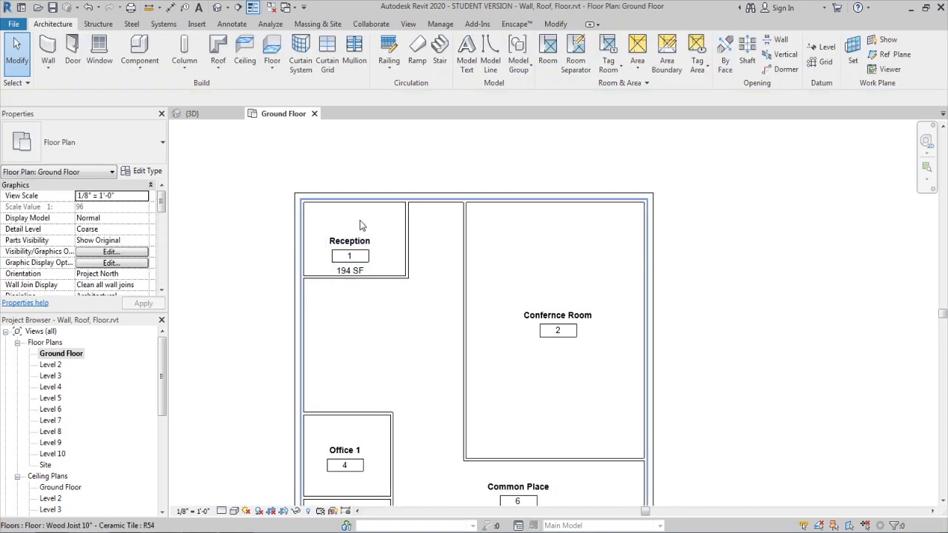
Select the whole plan, filter the selection to Room Tags only and set their type to Room Tag With Area
{"action": "scroll", "coordinate": [360, 219], "scroll_direction": "down", "scroll_amount": 3}
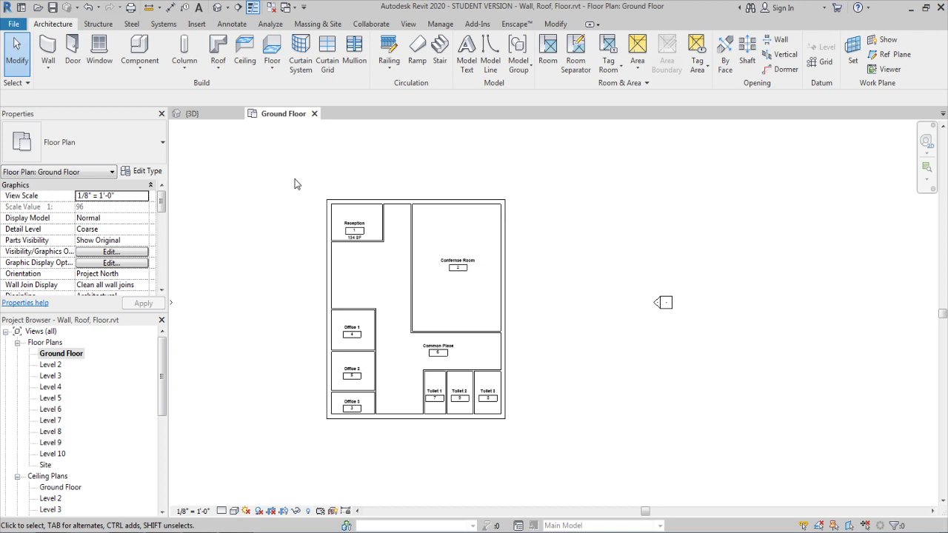
{"action": "left_click_drag", "start_coordinate": [294, 184], "coordinate": [519, 430]}
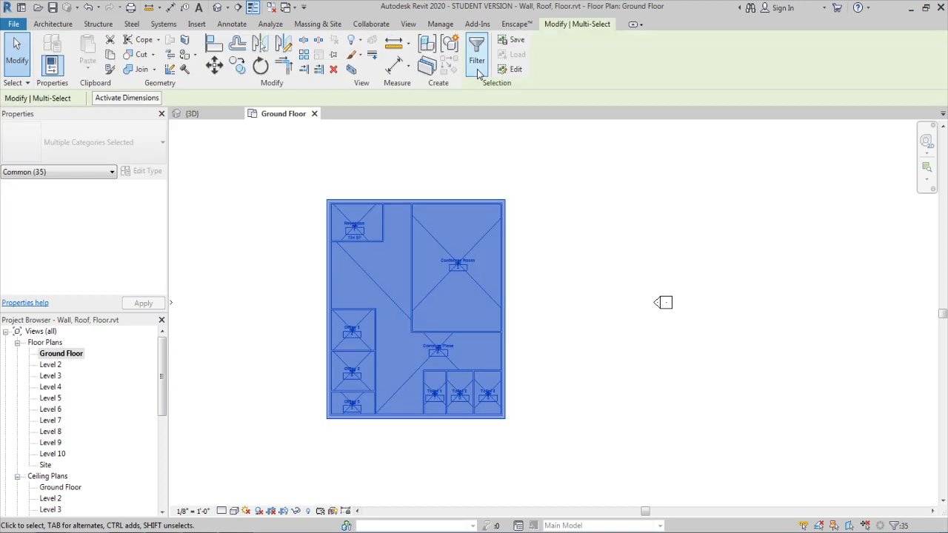
{"action": "left_click", "coordinate": [477, 71]}
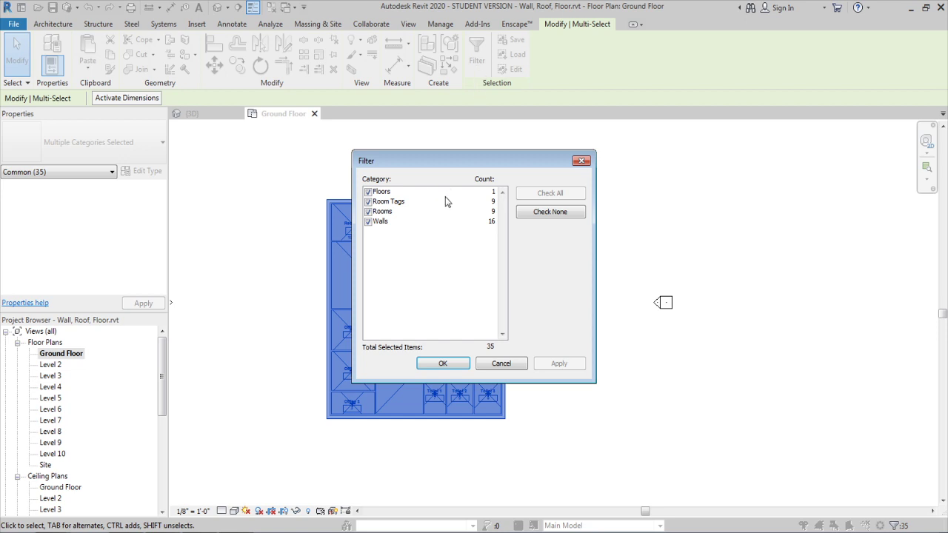
{"action": "left_click", "coordinate": [551, 211]}
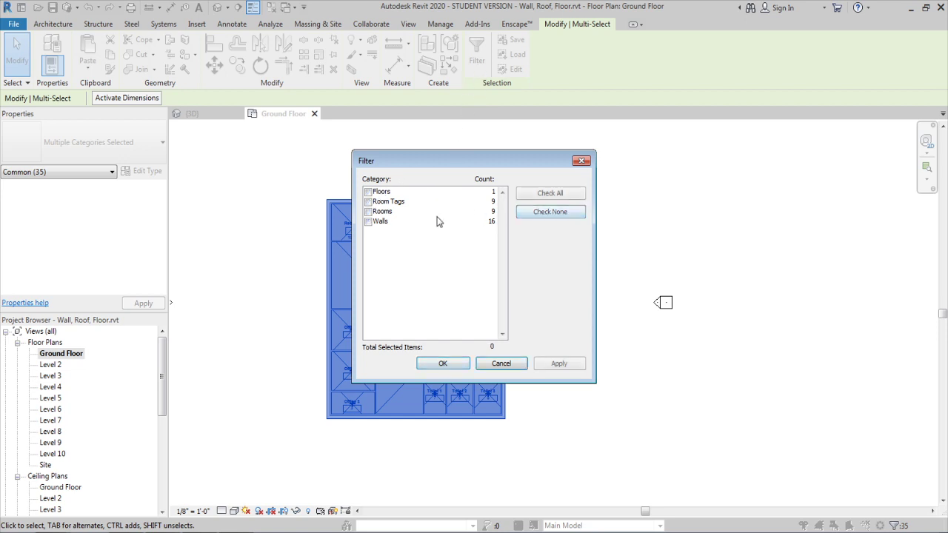
{"action": "left_click", "coordinate": [368, 202]}
{"action": "left_click", "coordinate": [433, 365]}
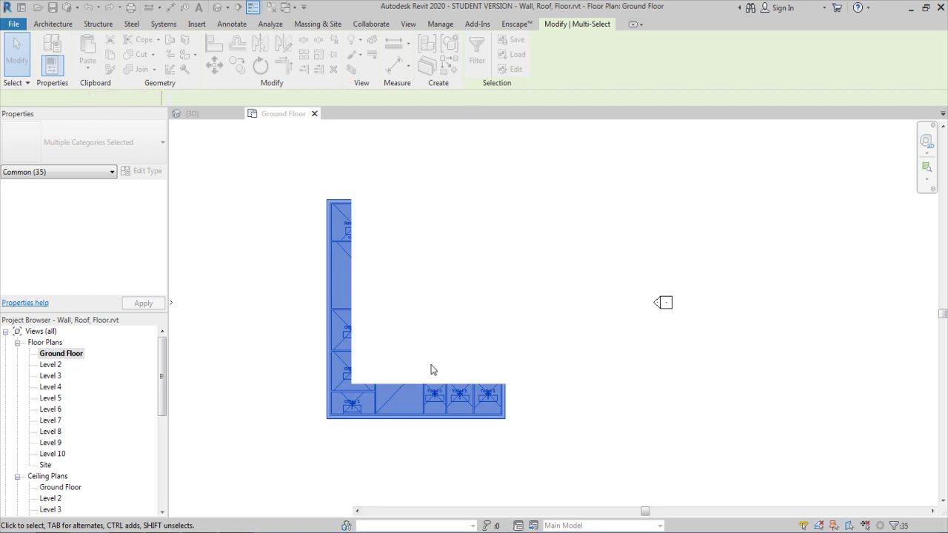
{"action": "left_click", "coordinate": [109, 142]}
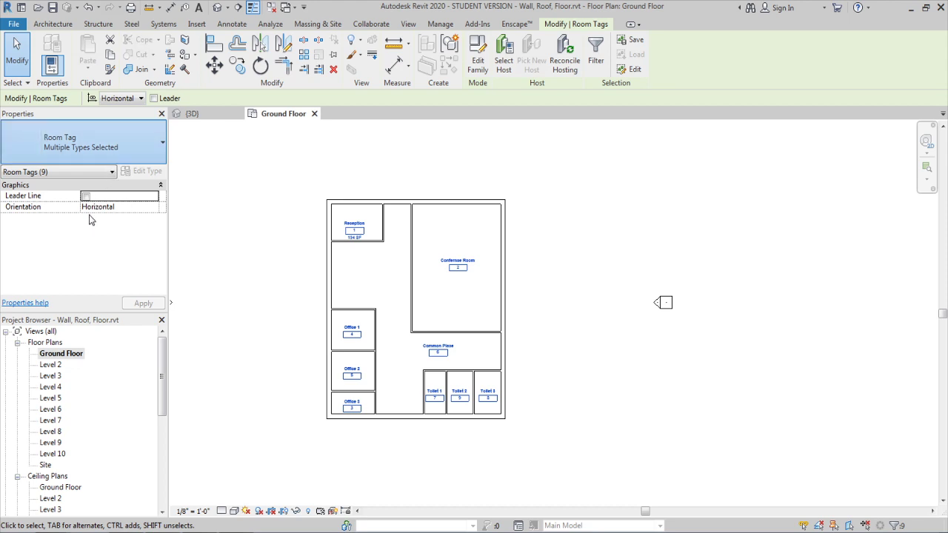
{"action": "left_click", "coordinate": [74, 200]}
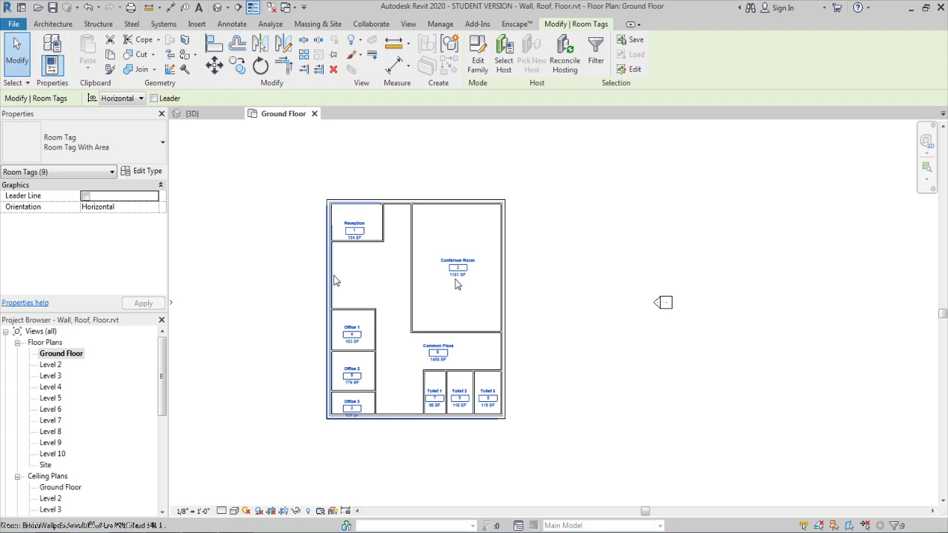
{"action": "scroll", "coordinate": [243, 346], "scroll_direction": "up", "scroll_amount": 1}
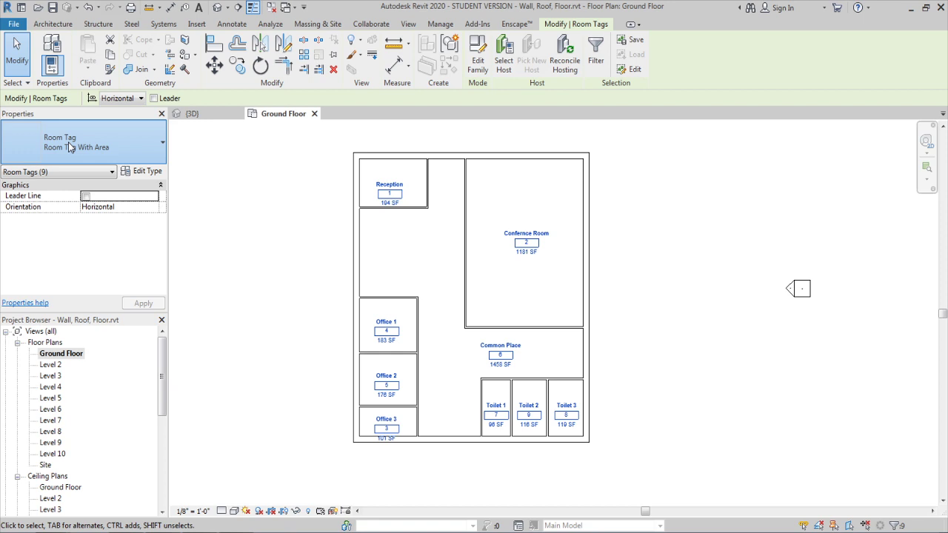
{"action": "left_click", "coordinate": [626, 210]}
{"action": "middle_click_drag", "start_coordinate": [652, 195], "coordinate": [626, 210]}
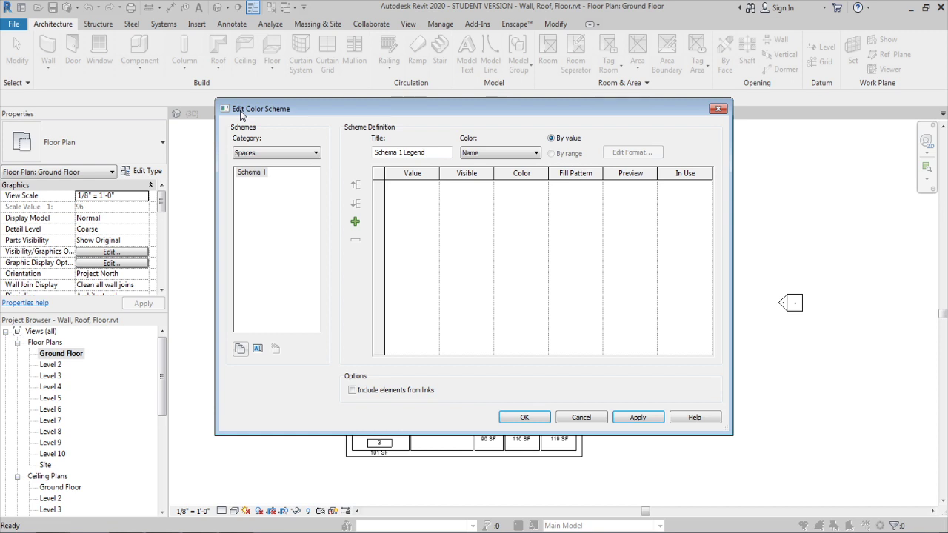
Try to color the plan using the Name color scheme of the Rooms category
{"action": "left_click", "coordinate": [276, 153]}
{"action": "left_click", "coordinate": [249, 187]}
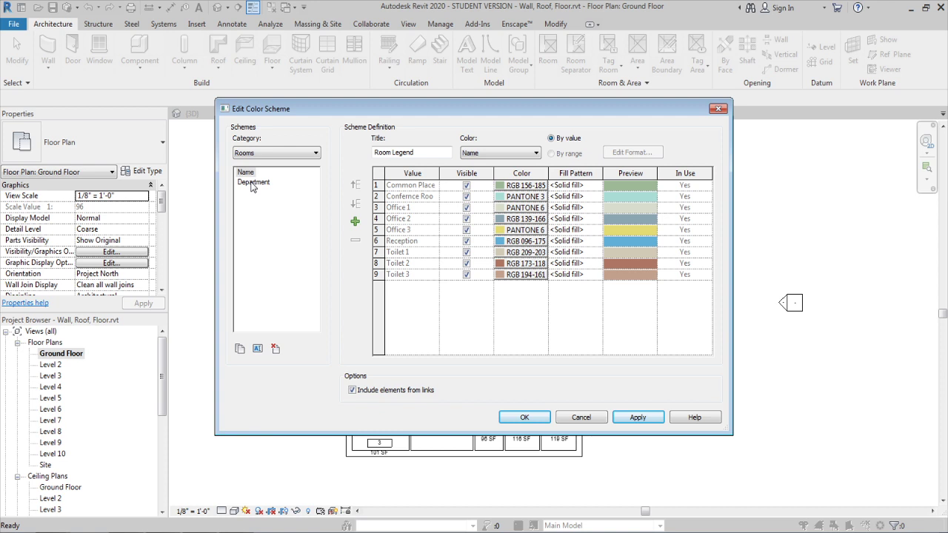
{"action": "left_click", "coordinate": [249, 174]}
{"action": "left_click", "coordinate": [523, 418]}
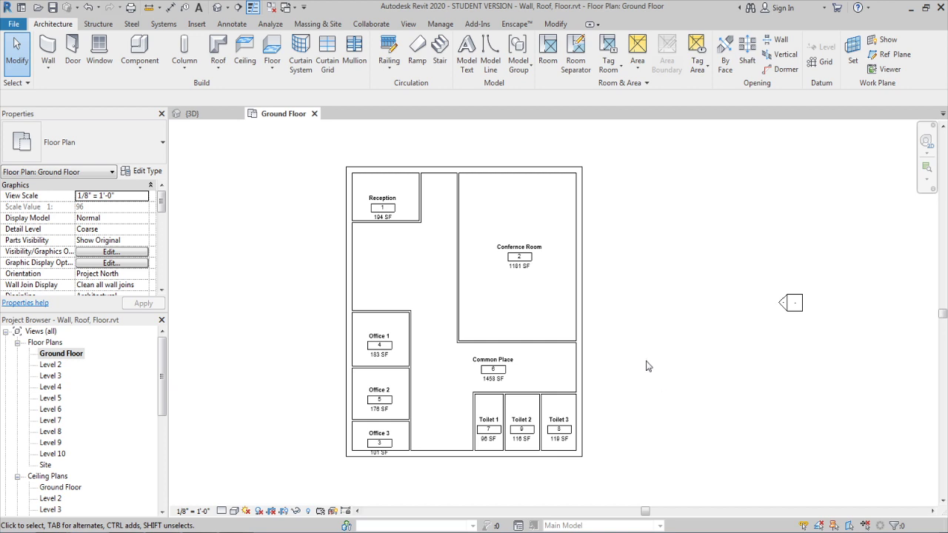
Apply the Name color scheme to the Ground Floor plan view's Color Scheme property
{"action": "scroll", "coordinate": [611, 323], "scroll_direction": "down", "scroll_amount": 2}
{"action": "scroll", "coordinate": [630, 337], "scroll_direction": "up", "scroll_amount": 1}
{"action": "middle_click_drag", "start_coordinate": [630, 338], "coordinate": [670, 340]}
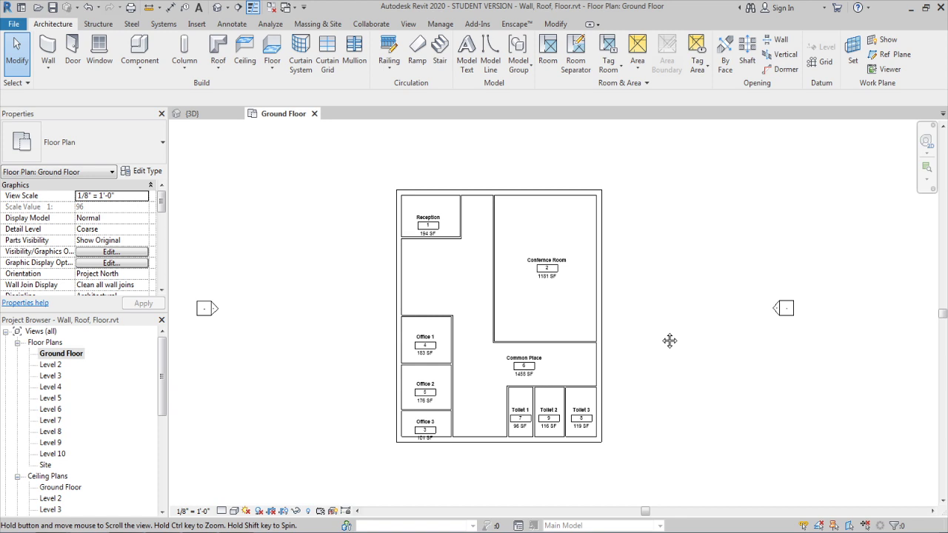
{"action": "middle_click_drag", "start_coordinate": [670, 340], "coordinate": [671, 341]}
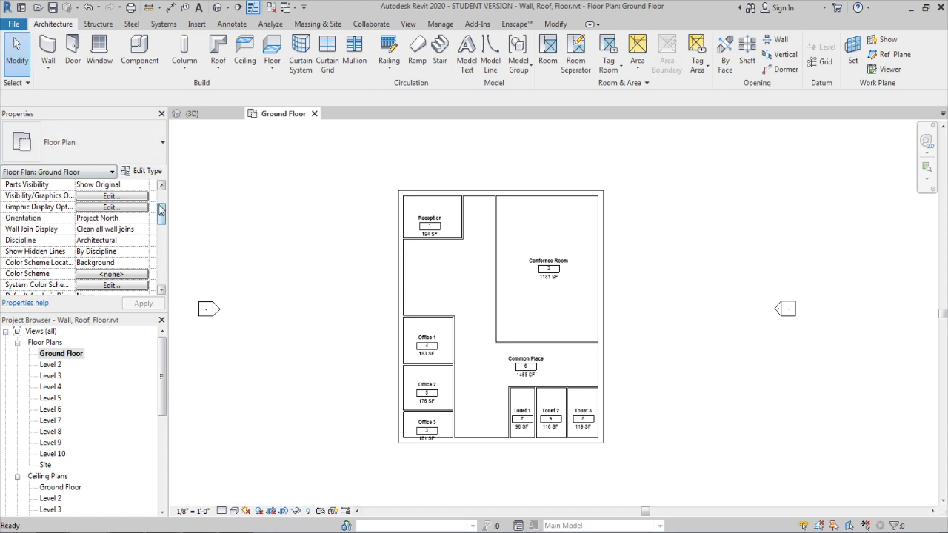
{"action": "scroll", "coordinate": [163, 206], "scroll_direction": "up", "scroll_amount": 2}
{"action": "left_click_drag", "start_coordinate": [163, 206], "coordinate": [163, 215]}
{"action": "scroll", "coordinate": [107, 240], "scroll_direction": "down", "scroll_amount": 1}
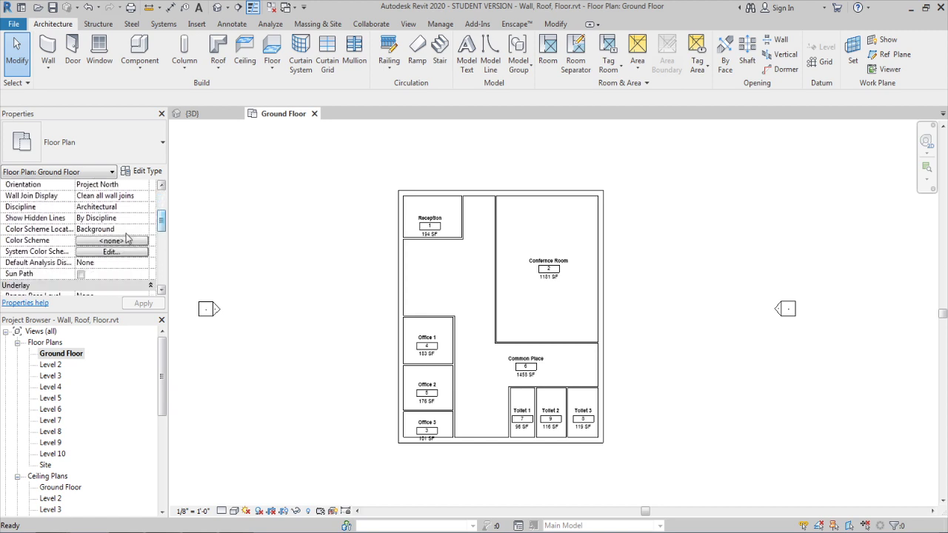
{"action": "left_click", "coordinate": [107, 241]}
{"action": "left_click", "coordinate": [521, 416]}
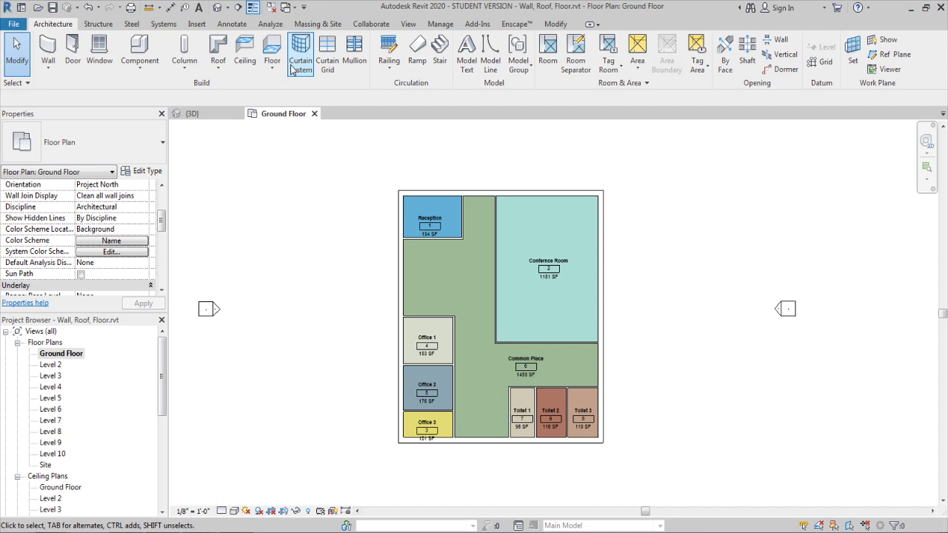
Place a color fill legend for the rooms in the empty space beside the conference room
{"action": "scroll", "coordinate": [292, 69], "scroll_direction": "down", "scroll_amount": 6}
{"action": "scroll", "coordinate": [665, 81], "scroll_direction": "up", "scroll_amount": 1}
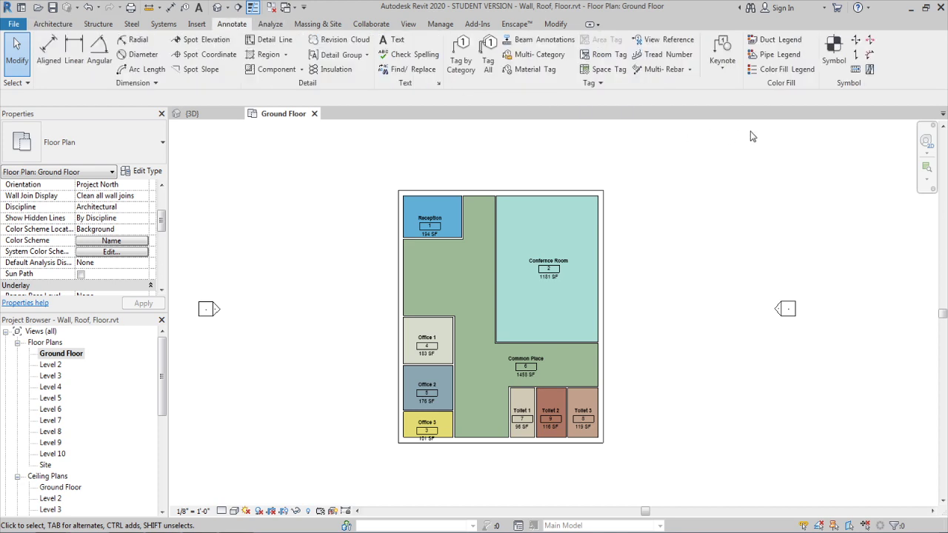
{"action": "left_click", "coordinate": [763, 71]}
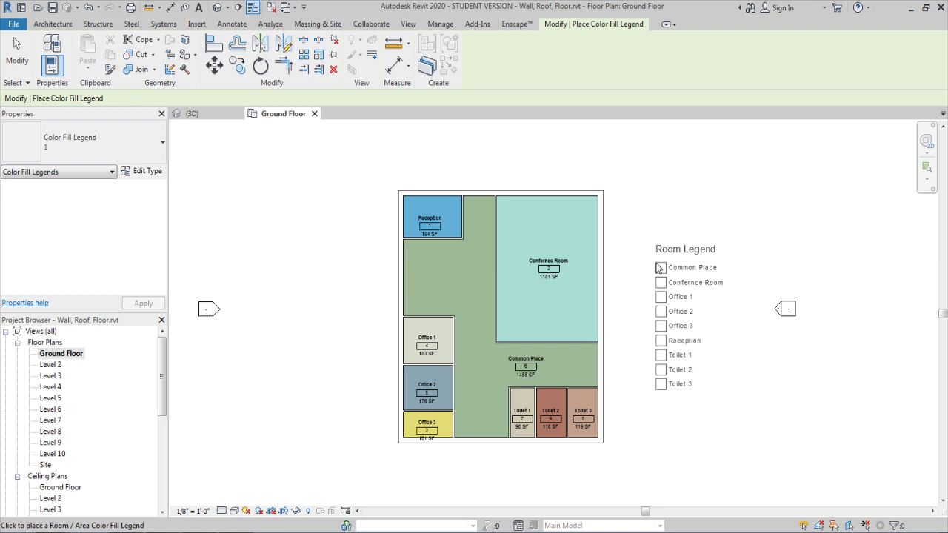
{"action": "left_click", "coordinate": [656, 265]}
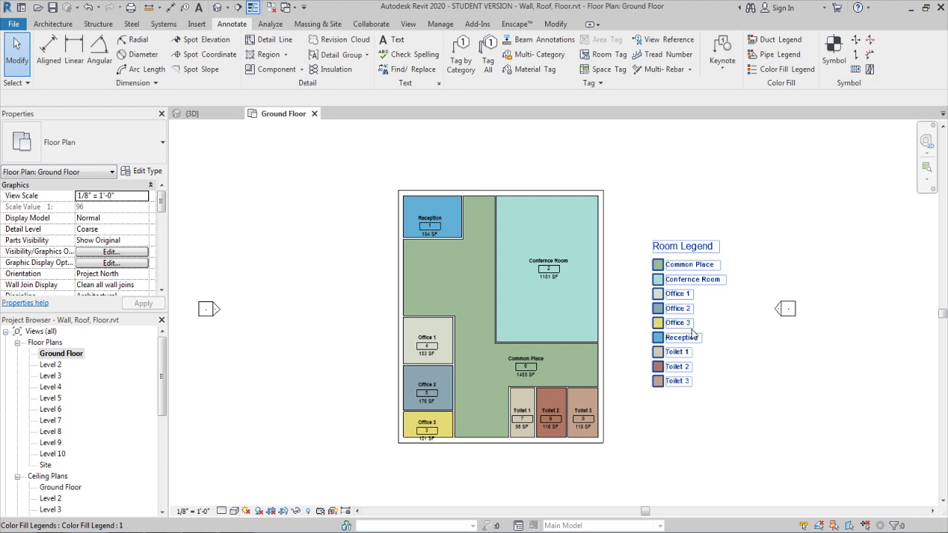
{"action": "key", "text": "z"}
{"action": "key", "text": "f"}
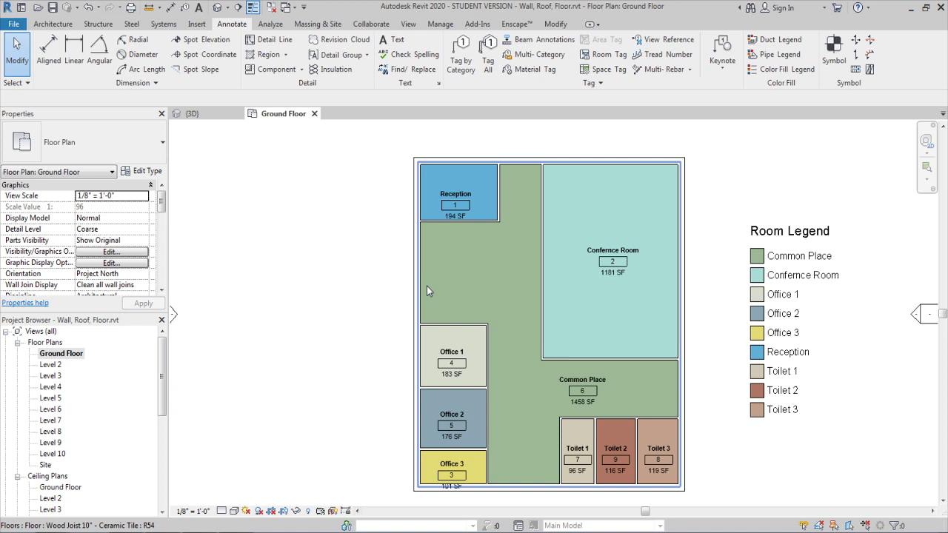
Draw a room separation line from the Reception room's lower corner straight down to the level of Office 1's upper wall
{"action": "left_click", "coordinate": [53, 24]}
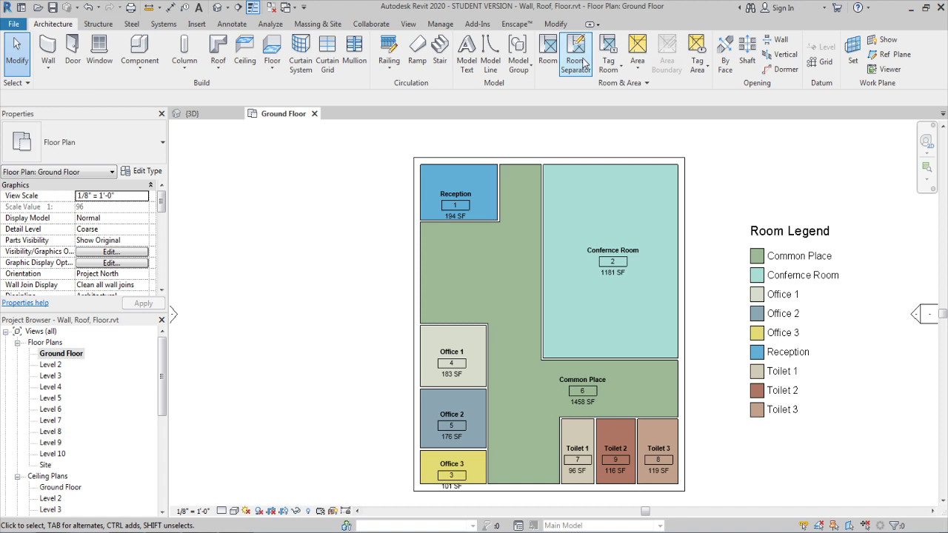
{"action": "left_click", "coordinate": [583, 64]}
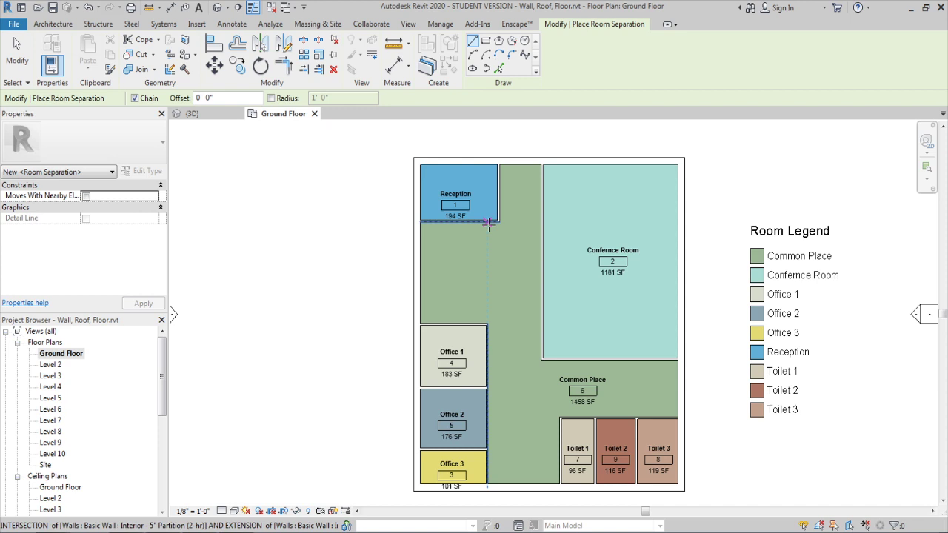
{"action": "left_click", "coordinate": [488, 223]}
{"action": "scroll", "coordinate": [488, 224], "scroll_direction": "up", "scroll_amount": 2}
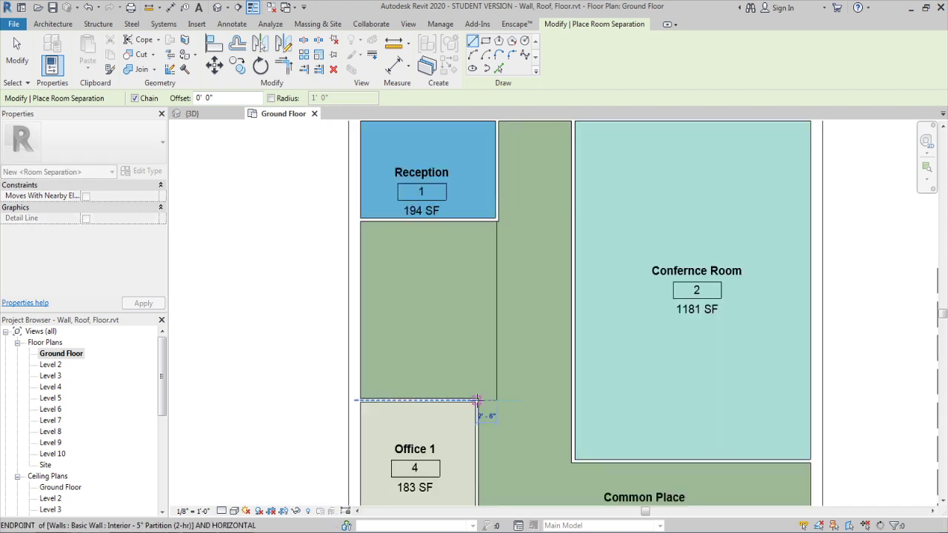
{"action": "key", "text": "Escape"}
{"action": "key", "text": "Escape"}
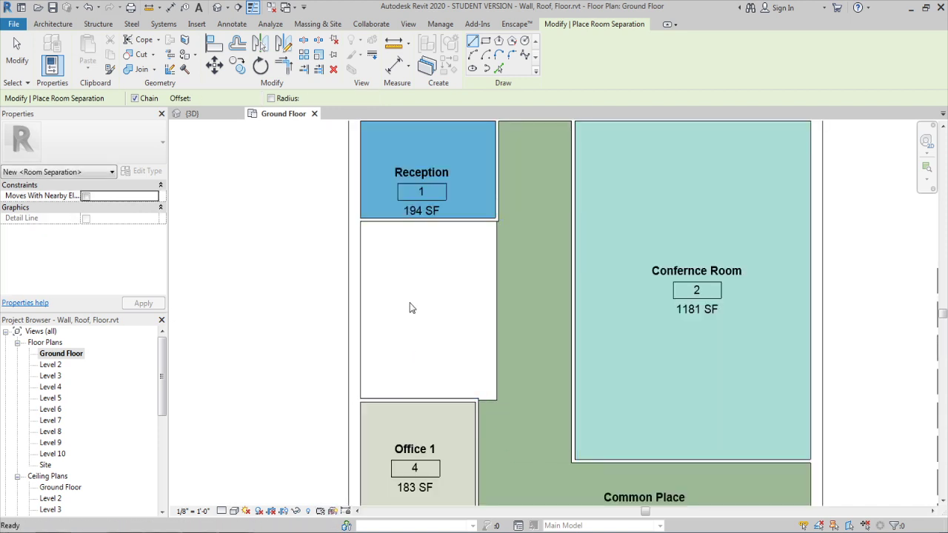
{"action": "scroll", "coordinate": [410, 306], "scroll_direction": "down", "scroll_amount": 3}
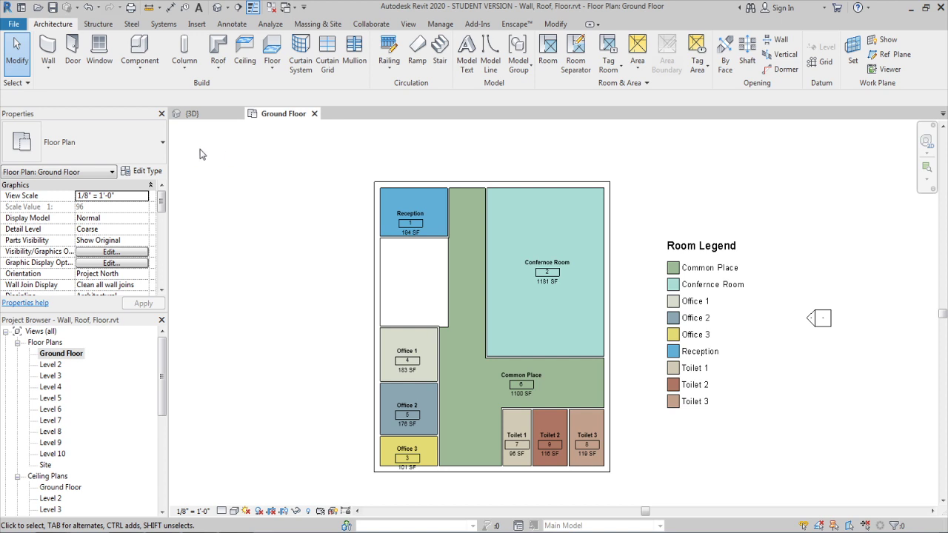
Place a tagged room in the uncolored area between Reception and Office 1 and name it Canteen
{"action": "left_click", "coordinate": [548, 50]}
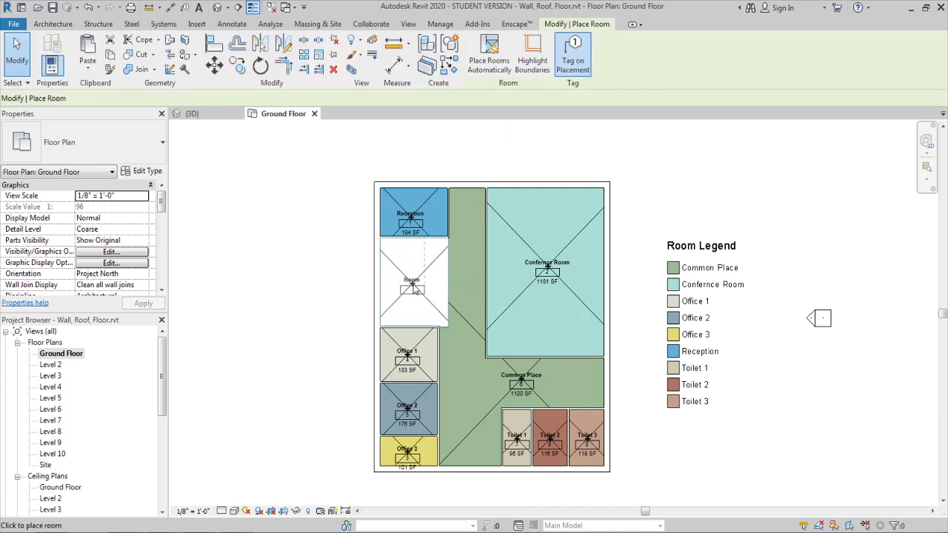
{"action": "left_click", "coordinate": [412, 286]}
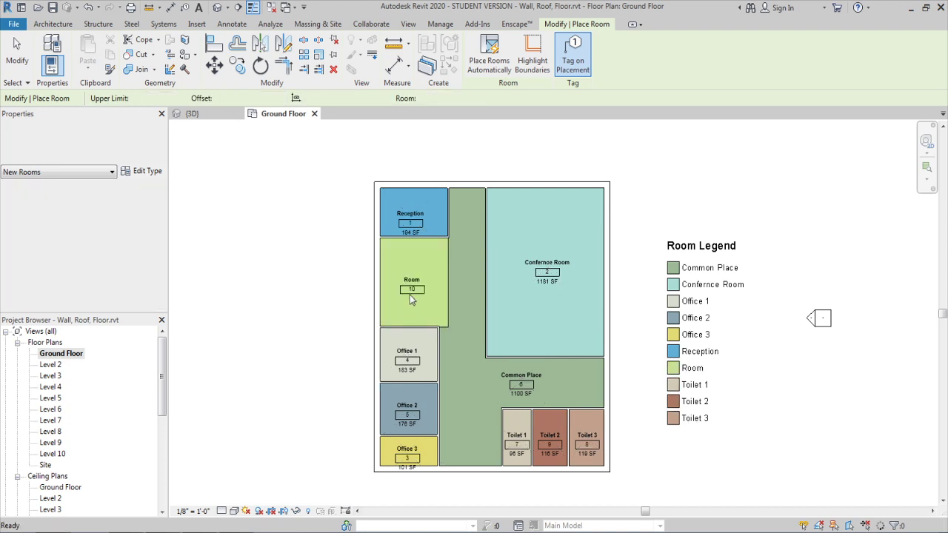
{"action": "key", "text": "Escape"}
{"action": "key", "text": "Escape"}
{"action": "left_click", "coordinate": [413, 284]}
{"action": "left_click", "coordinate": [413, 280]}
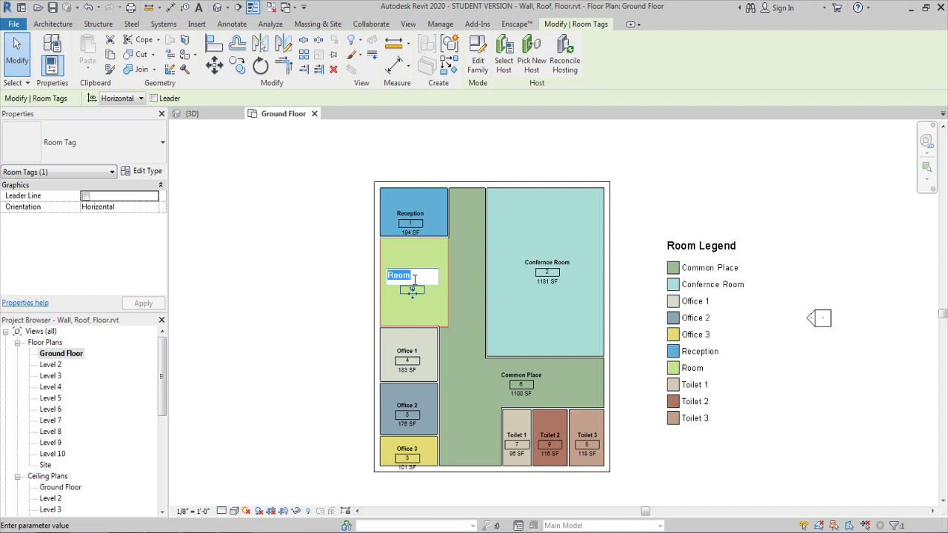
{"action": "type", "text": "Canteen"}
{"action": "left_click", "coordinate": [299, 296]}
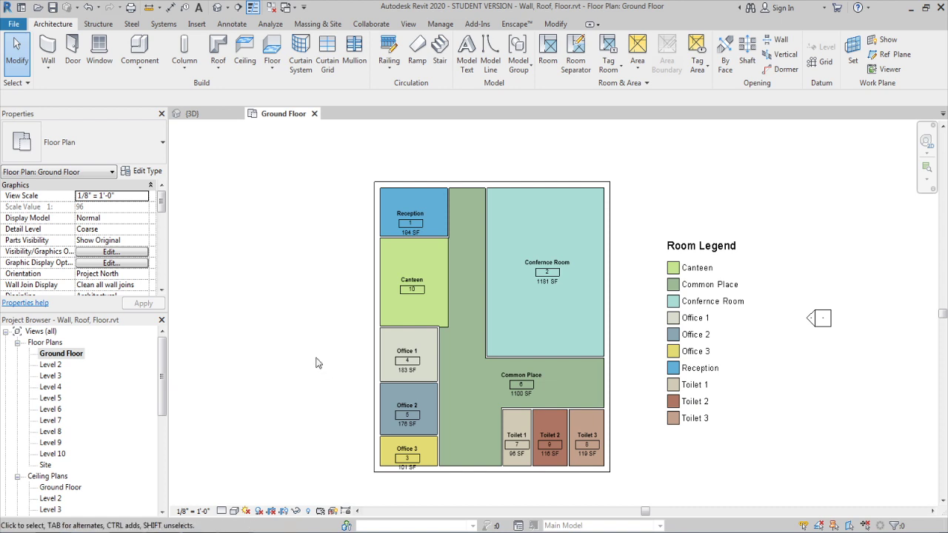
Align the corridor-side wall of the three offices with the outer face of the Reception room's corridor wall
{"action": "scroll", "coordinate": [547, 298], "scroll_direction": "down", "scroll_amount": 3}
{"action": "scroll", "coordinate": [546, 297], "scroll_direction": "up", "scroll_amount": 3}
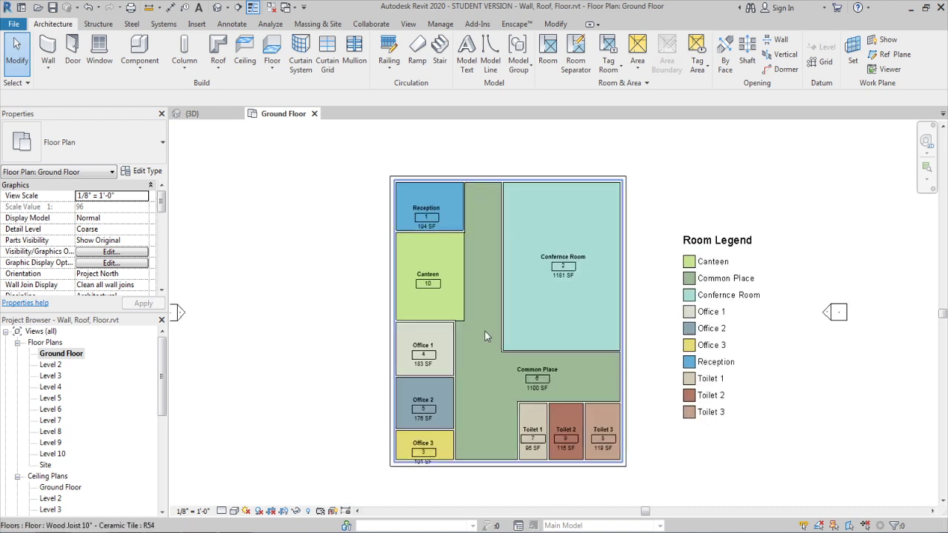
{"action": "middle_click_drag", "start_coordinate": [485, 342], "coordinate": [424, 302]}
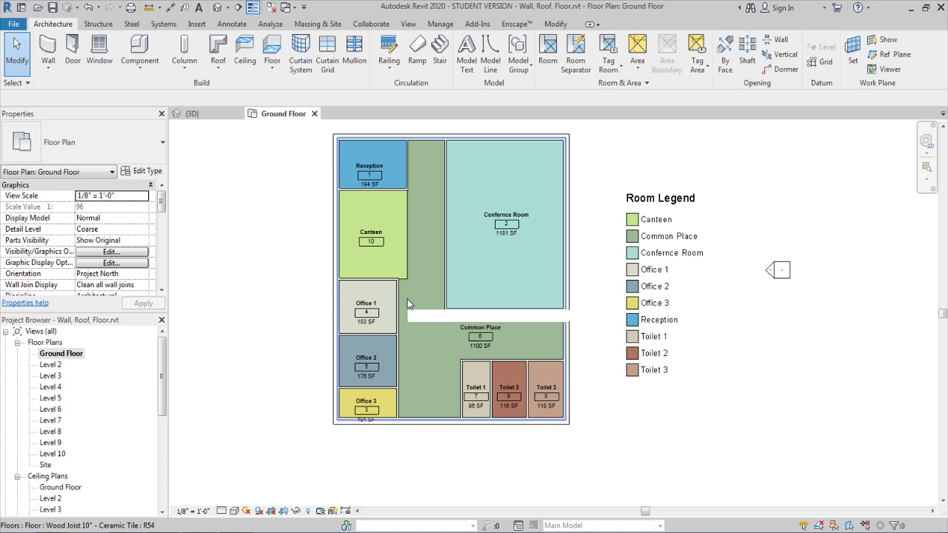
{"action": "left_click", "coordinate": [409, 165]}
{"action": "key", "text": "a"}
{"action": "key", "text": "l"}
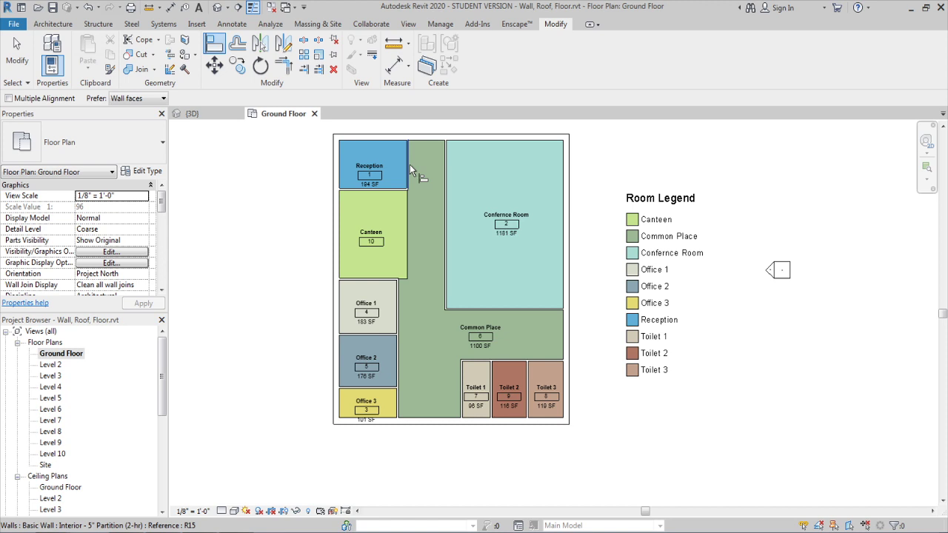
{"action": "scroll", "coordinate": [410, 167], "scroll_direction": "up", "scroll_amount": 5}
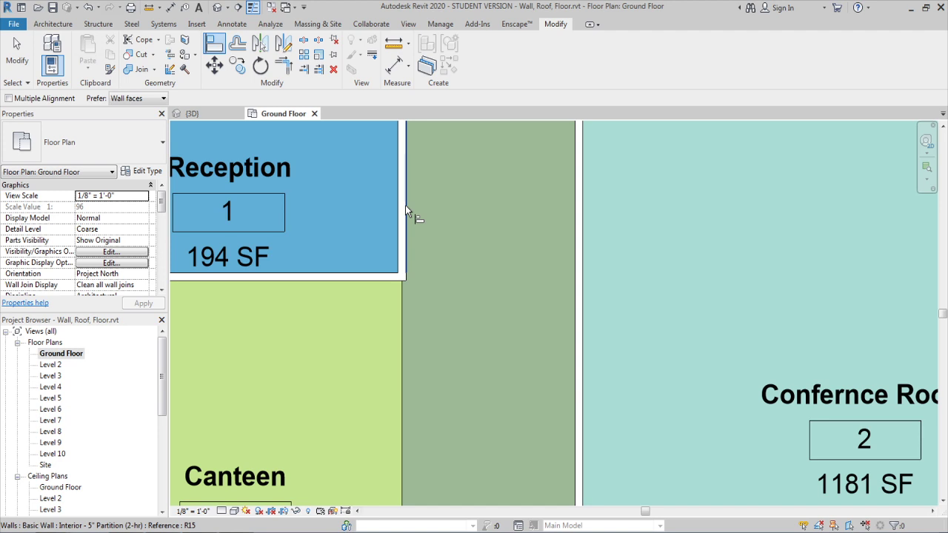
{"action": "left_click", "coordinate": [405, 205]}
{"action": "scroll", "coordinate": [399, 262], "scroll_direction": "down", "scroll_amount": 5}
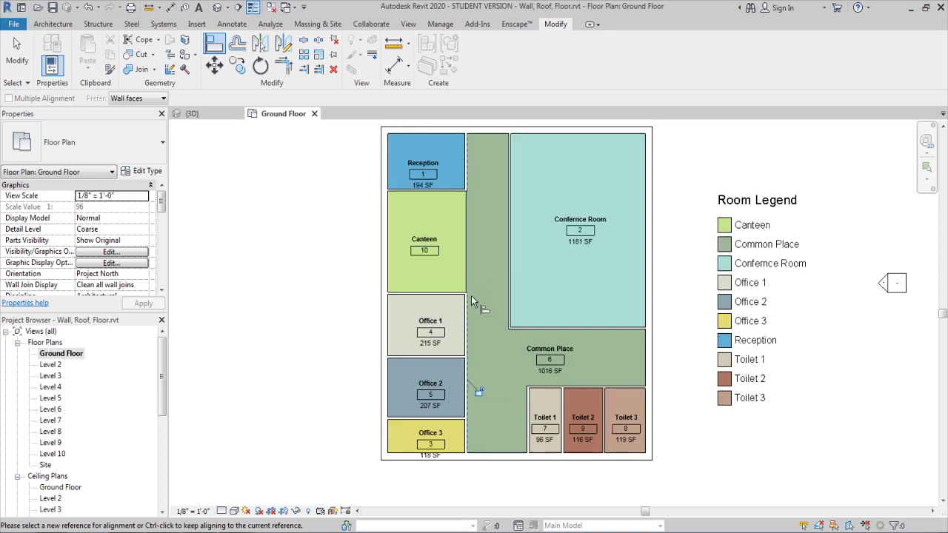
{"action": "scroll", "coordinate": [460, 290], "scroll_direction": "up", "scroll_amount": 3}
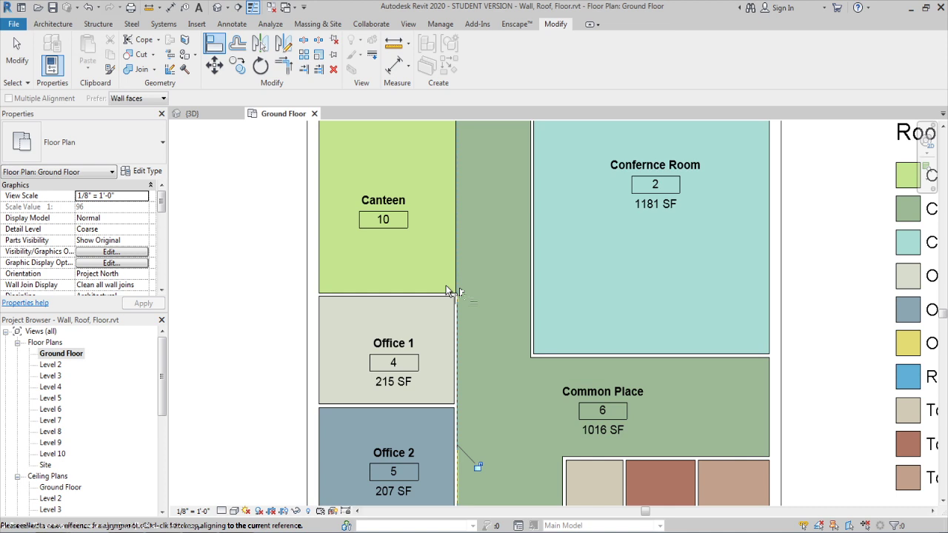
{"action": "scroll", "coordinate": [446, 286], "scroll_direction": "down", "scroll_amount": 3}
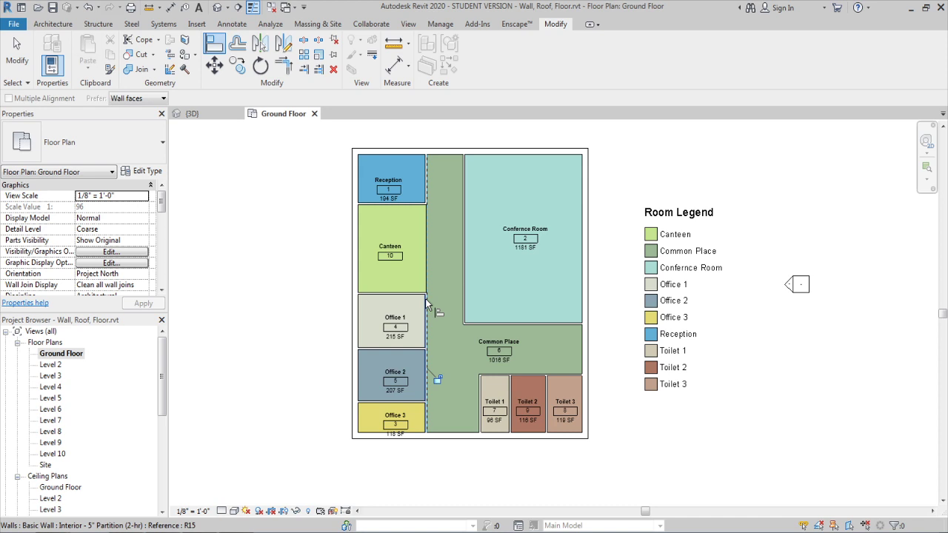
{"action": "scroll", "coordinate": [425, 299], "scroll_direction": "up", "scroll_amount": 1}
{"action": "key", "text": "Escape"}
{"action": "key", "text": "Escape"}
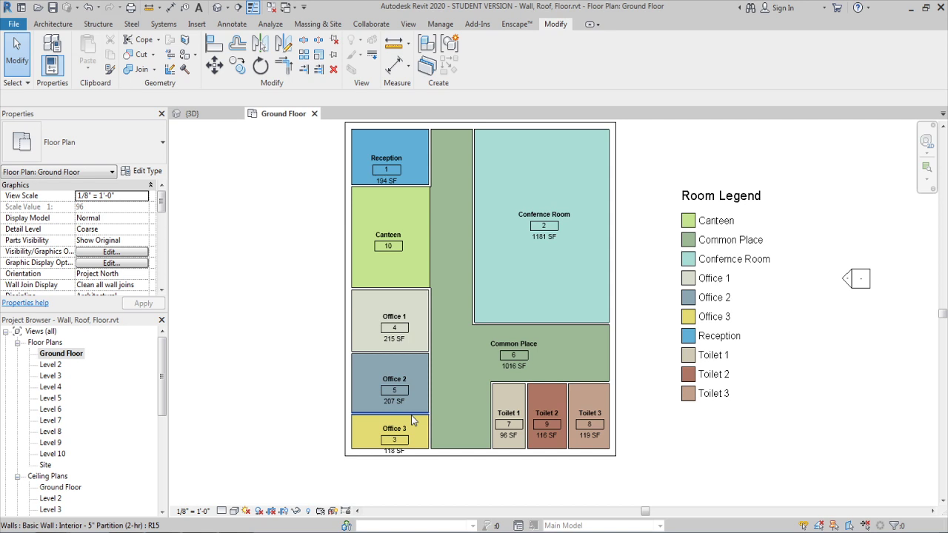
Add an aligned dimension string across the horizontal walls of Offices 1, 2 and 3 and make its segments equal
{"action": "scroll", "coordinate": [412, 420], "scroll_direction": "up", "scroll_amount": 1}
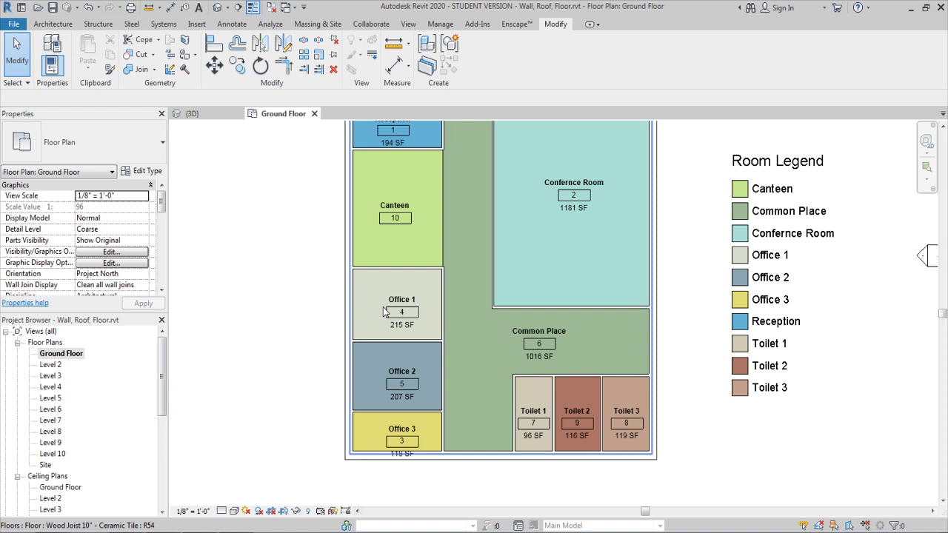
{"action": "key", "text": "d"}
{"action": "key", "text": "i"}
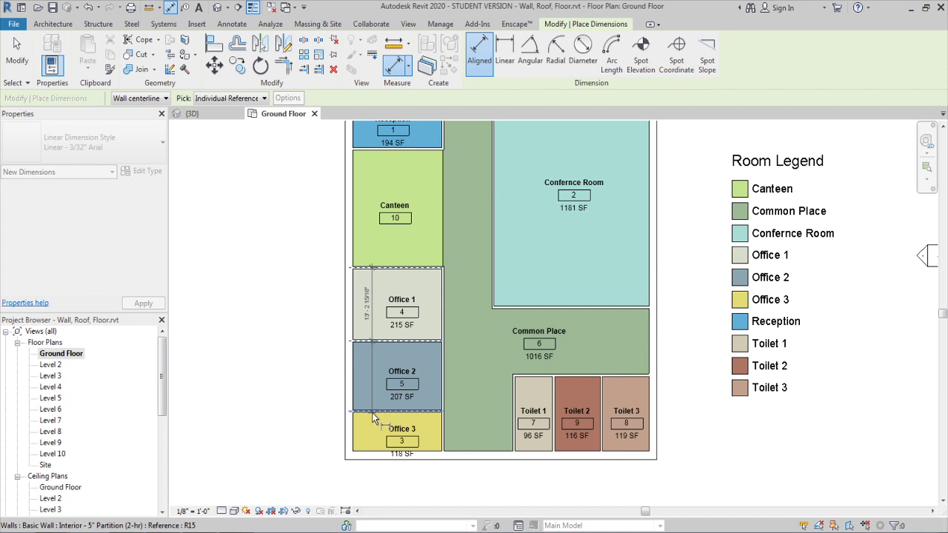
{"action": "left_click", "coordinate": [297, 361]}
{"action": "left_click", "coordinate": [275, 361]}
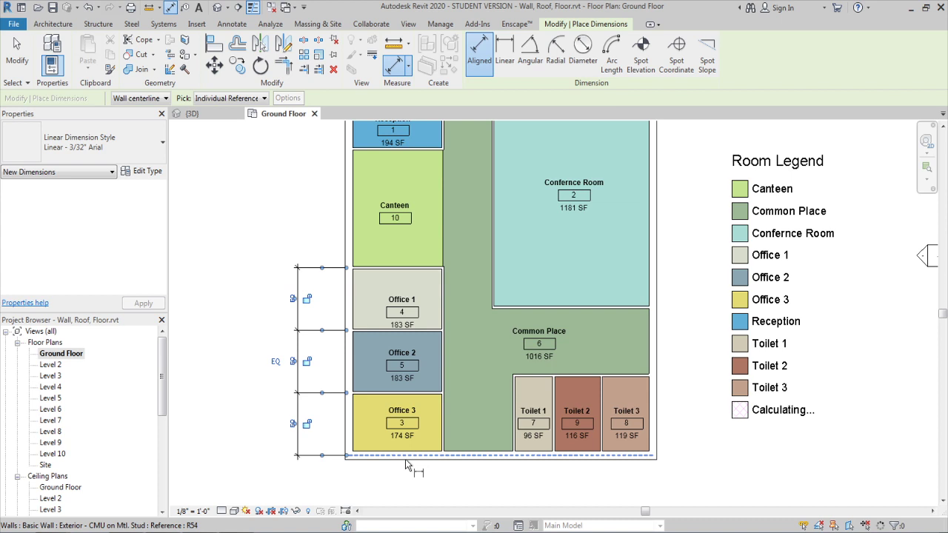
{"action": "key", "text": "Escape"}
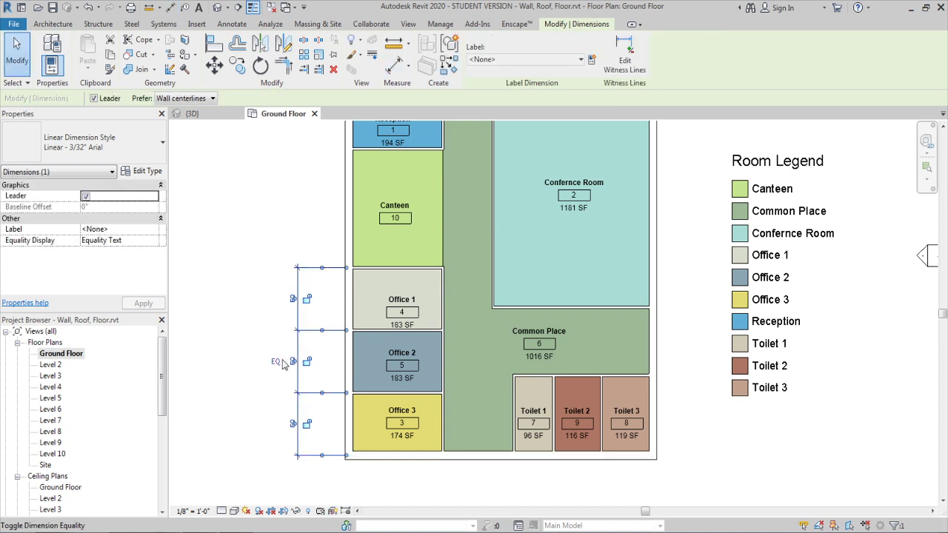
Move the offices' EQ dimension string closer to the exterior wall
{"action": "left_click", "coordinate": [282, 363]}
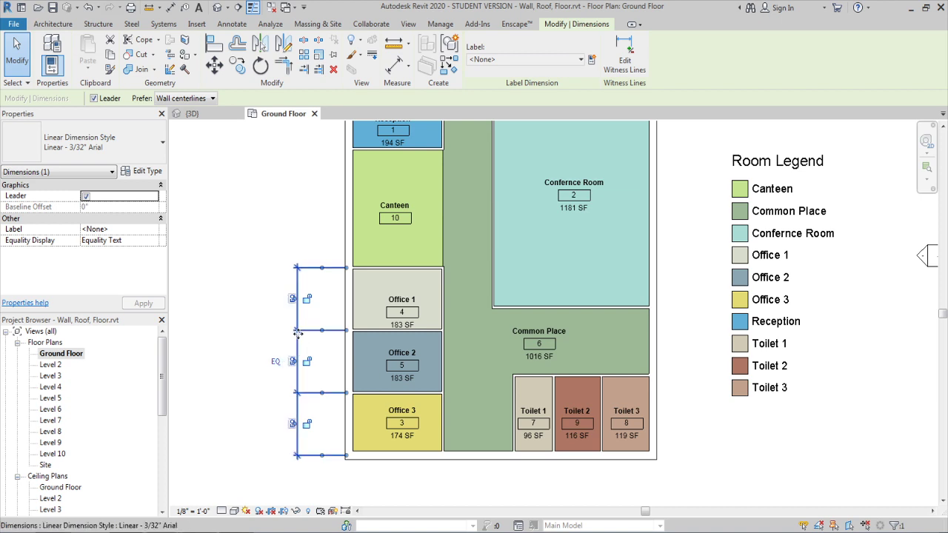
{"action": "left_click_drag", "start_coordinate": [298, 331], "coordinate": [332, 346]}
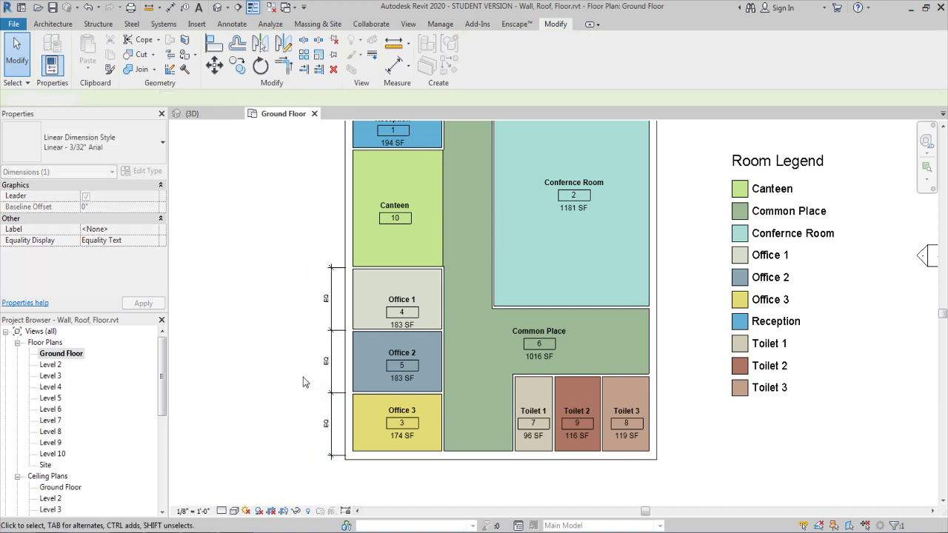
{"action": "left_click", "coordinate": [259, 371]}
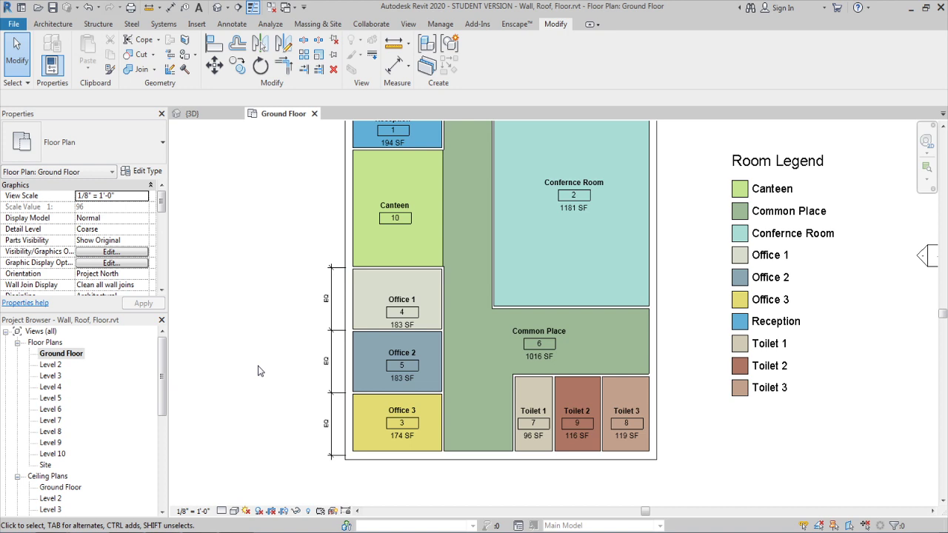
Move the Office 1 and Office 2 room tags to the middle of their rooms
{"action": "left_click", "coordinate": [404, 325]}
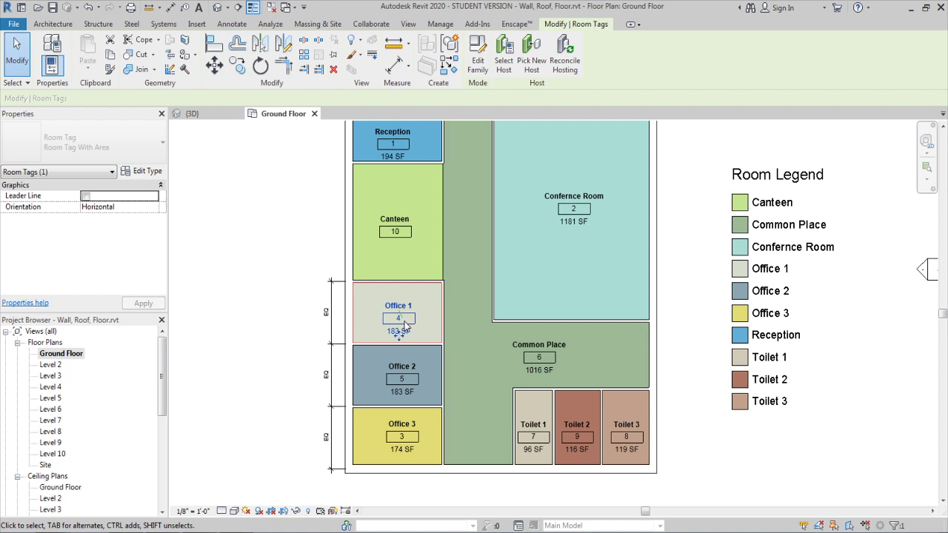
{"action": "key", "text": "Escape"}
{"action": "key", "text": "z"}
{"action": "key", "text": "f"}
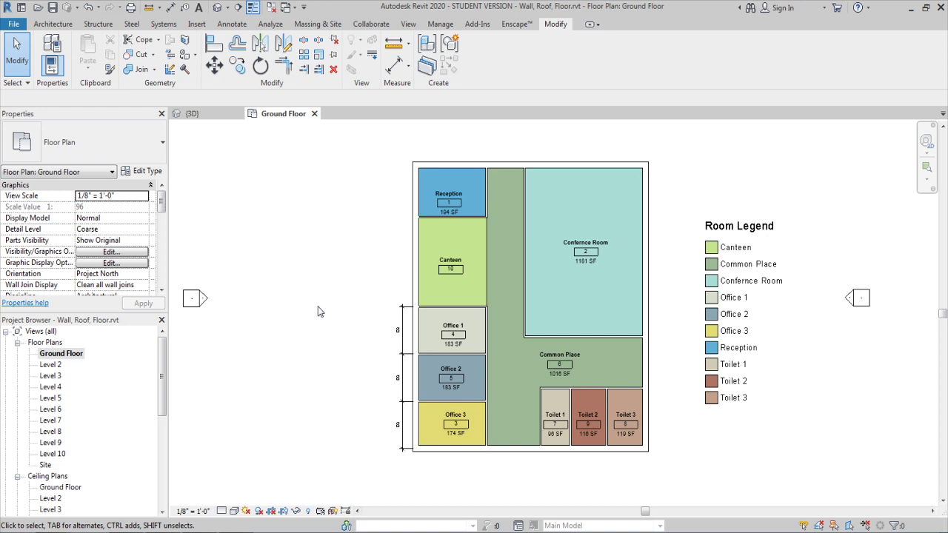
Place a Single-Flush 30" x 80" door in Office 1's corridor wall near its Canteen-side corner, opening into the office
{"action": "middle_click_drag", "start_coordinate": [319, 311], "coordinate": [285, 311]}
{"action": "left_click", "coordinate": [52, 24]}
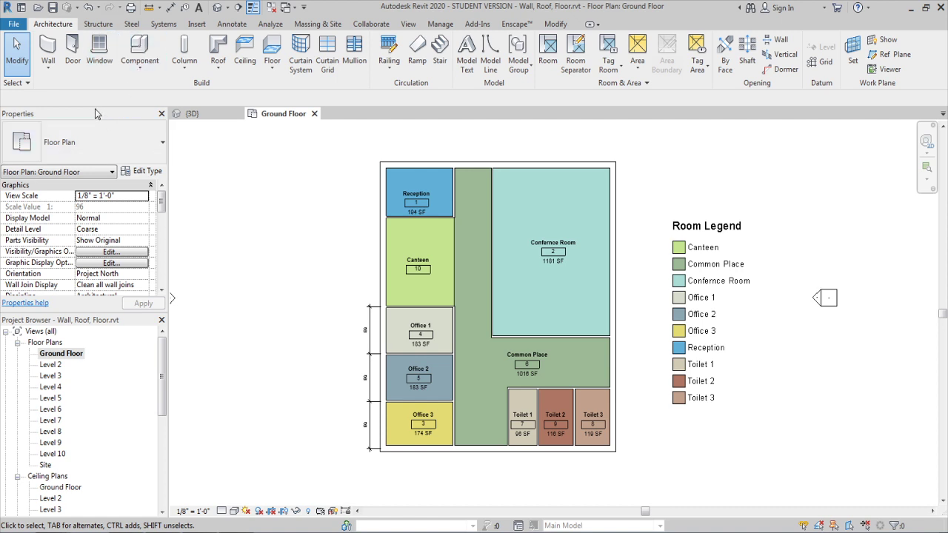
{"action": "left_click", "coordinate": [76, 65]}
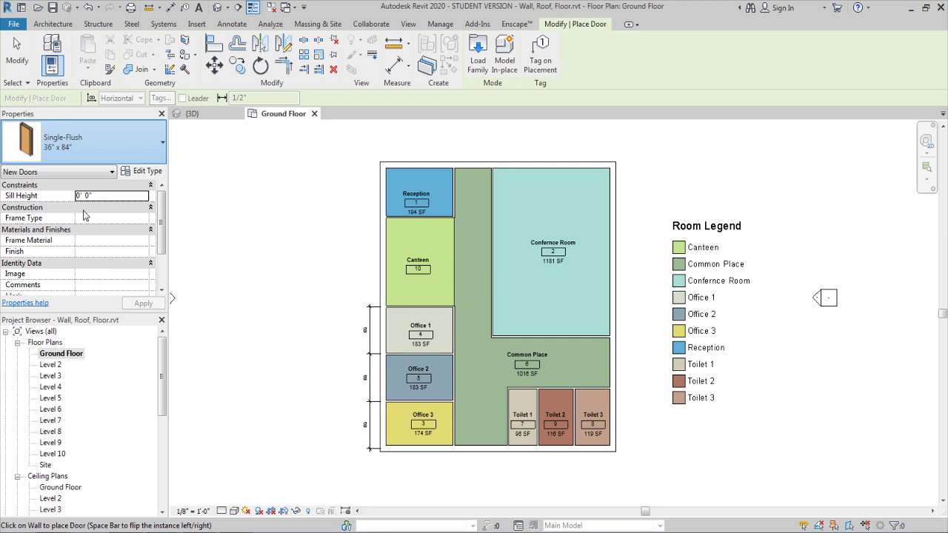
{"action": "scroll", "coordinate": [474, 202], "scroll_direction": "up", "scroll_amount": 4}
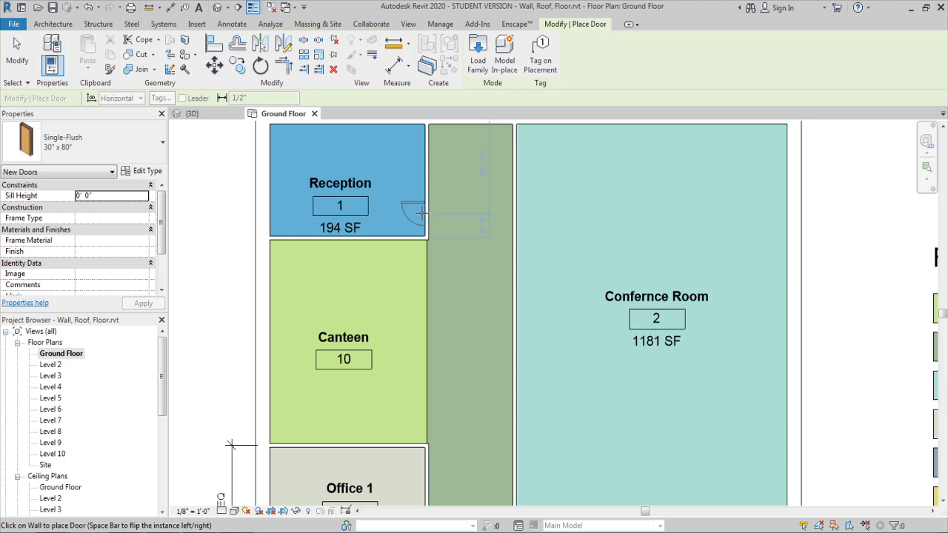
{"action": "middle_click_drag", "start_coordinate": [425, 463], "coordinate": [416, 281]}
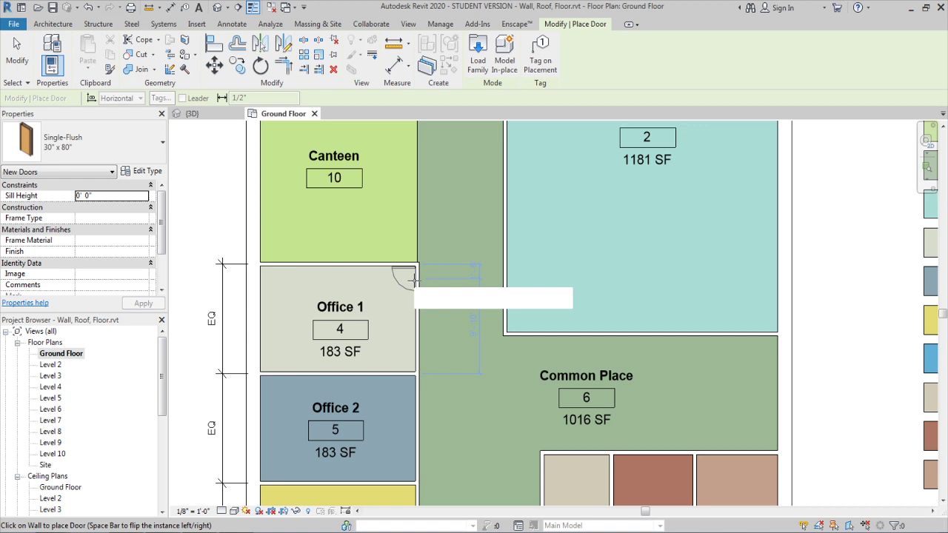
{"action": "scroll", "coordinate": [414, 280], "scroll_direction": "up", "scroll_amount": 3}
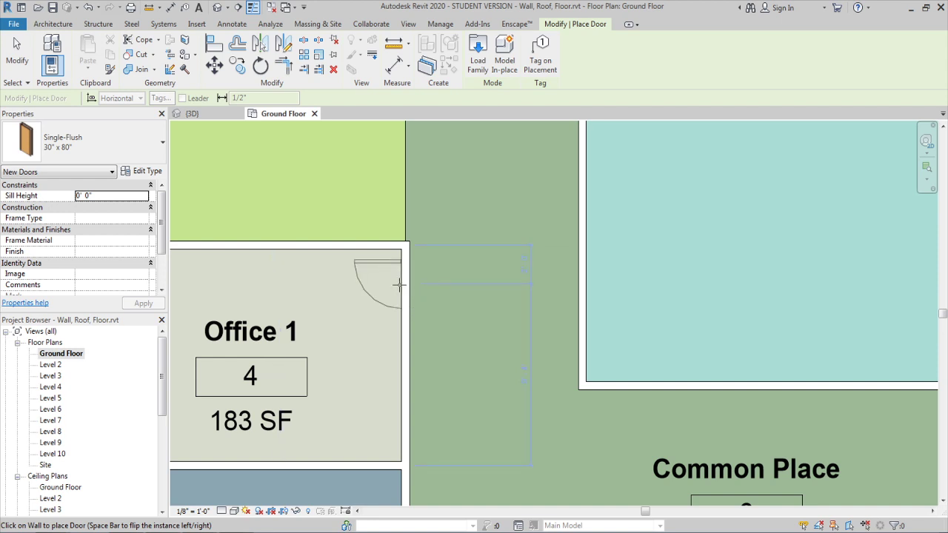
{"action": "left_click", "coordinate": [400, 285]}
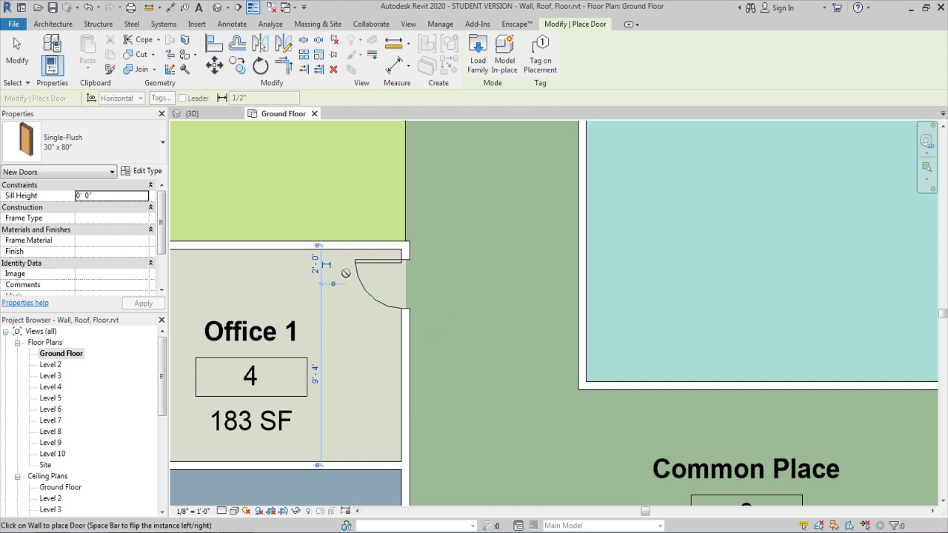
{"action": "scroll", "coordinate": [326, 266], "scroll_direction": "up", "scroll_amount": 2}
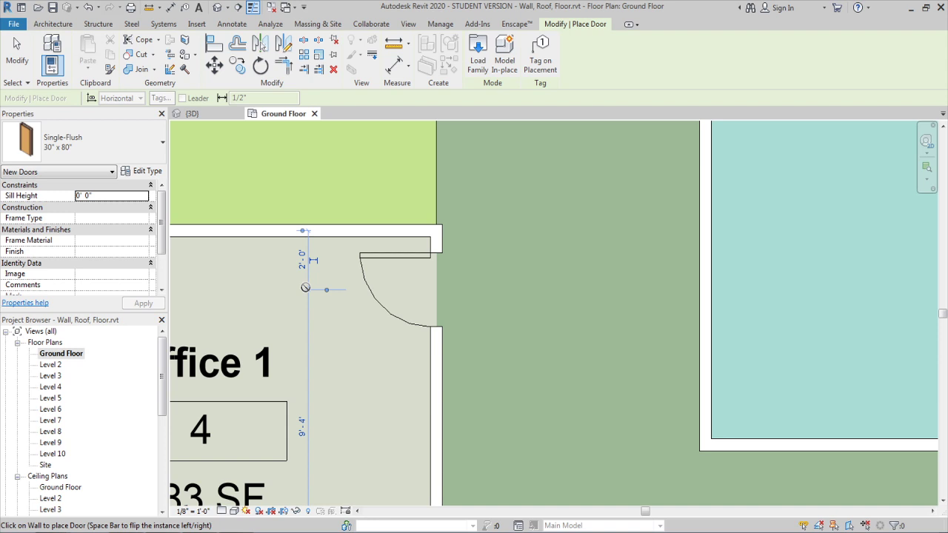
{"action": "key", "text": "Escape"}
Measure the Office 1 door's offset from its near edge instead of its center, and set it to 0' 5"
{"action": "scroll", "coordinate": [401, 284], "scroll_direction": "up", "scroll_amount": 1}
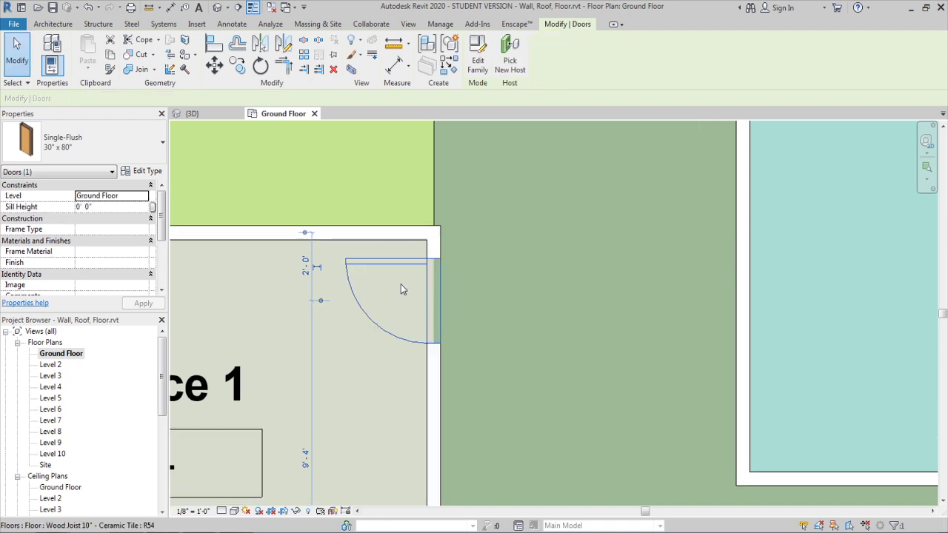
{"action": "left_click_drag", "start_coordinate": [326, 305], "coordinate": [425, 265]}
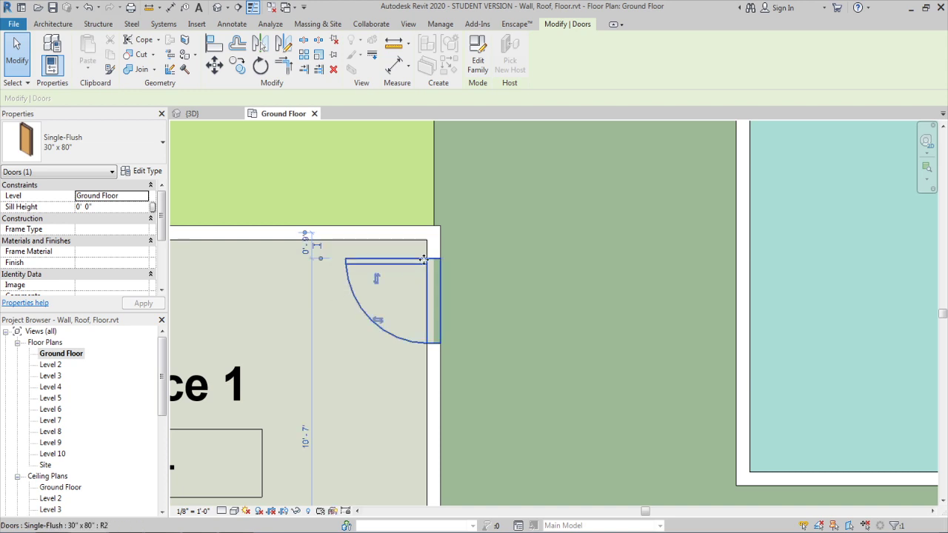
{"action": "scroll", "coordinate": [306, 248], "scroll_direction": "up", "scroll_amount": 2}
{"action": "left_click", "coordinate": [308, 249]}
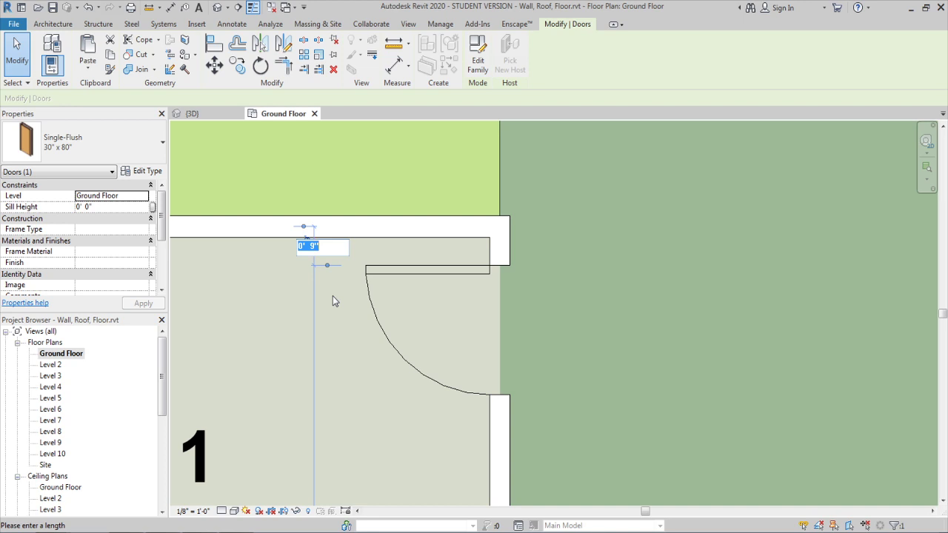
{"action": "type", "text": "5"}
Create similar doors in the corridor walls of Office 2 and Office 3, placed near each room's upper corner
{"action": "right_click", "coordinate": [396, 196]}
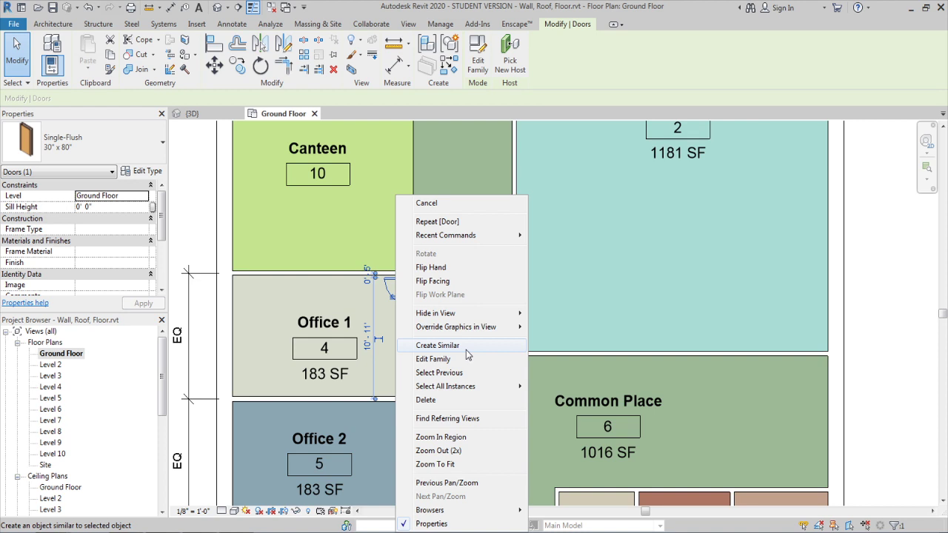
{"action": "left_click", "coordinate": [467, 351]}
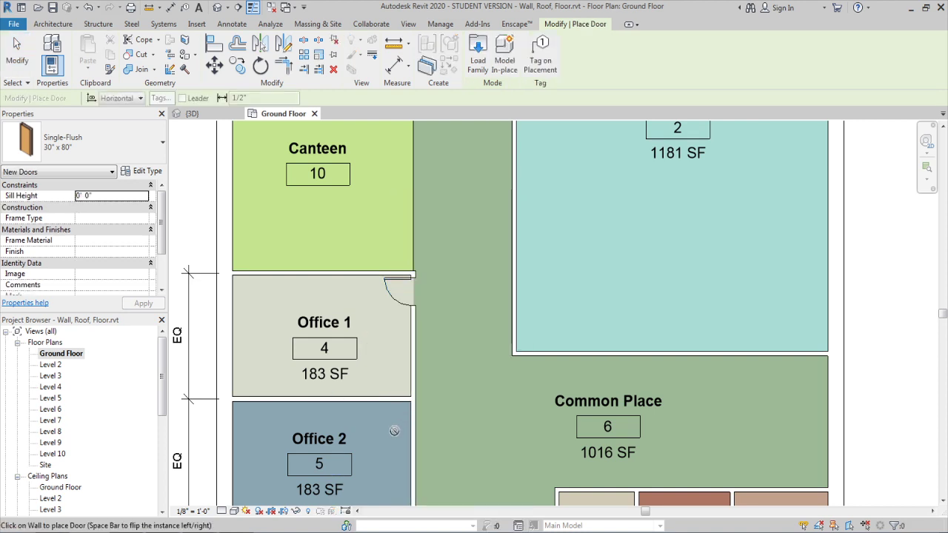
{"action": "middle_click_drag", "start_coordinate": [423, 449], "coordinate": [427, 336]}
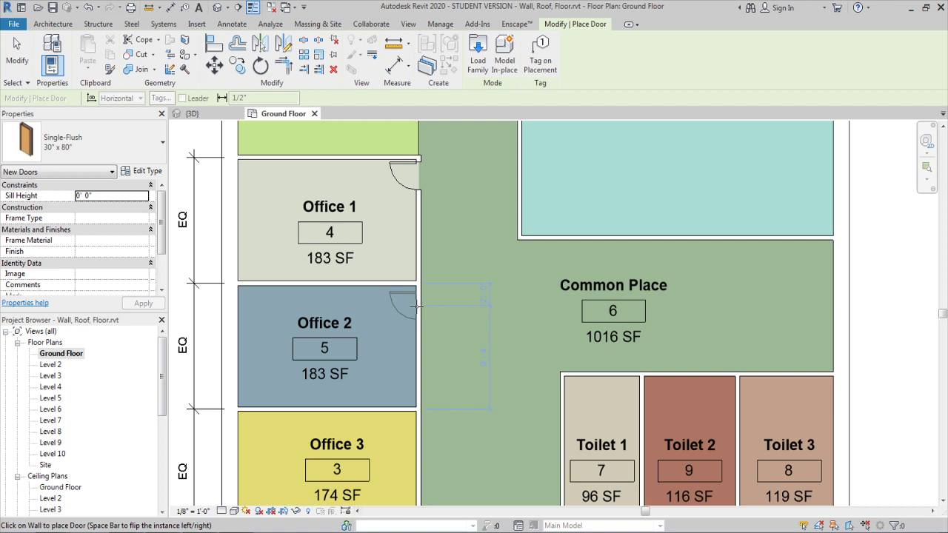
{"action": "left_click", "coordinate": [417, 305]}
{"action": "middle_click_drag", "start_coordinate": [417, 425], "coordinate": [427, 323]}
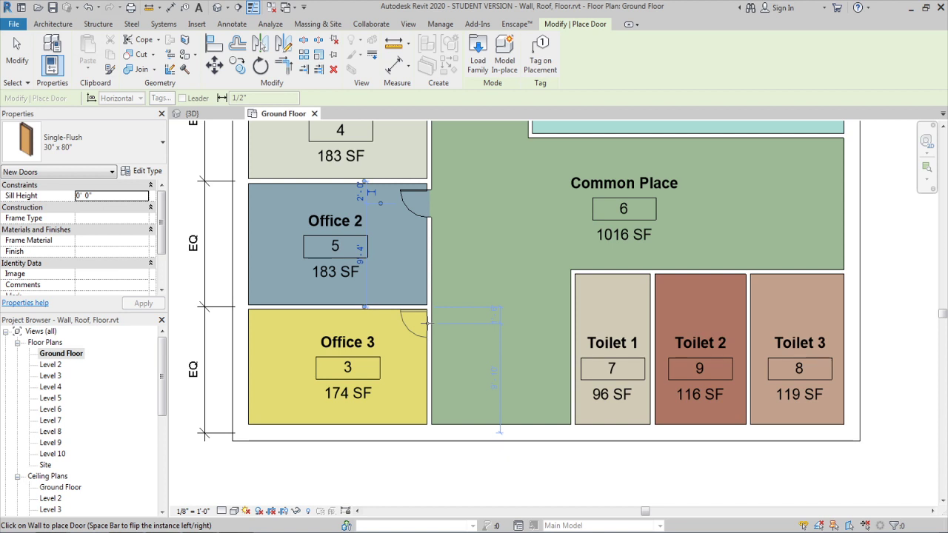
{"action": "scroll", "coordinate": [426, 322], "scroll_direction": "down", "scroll_amount": 3}
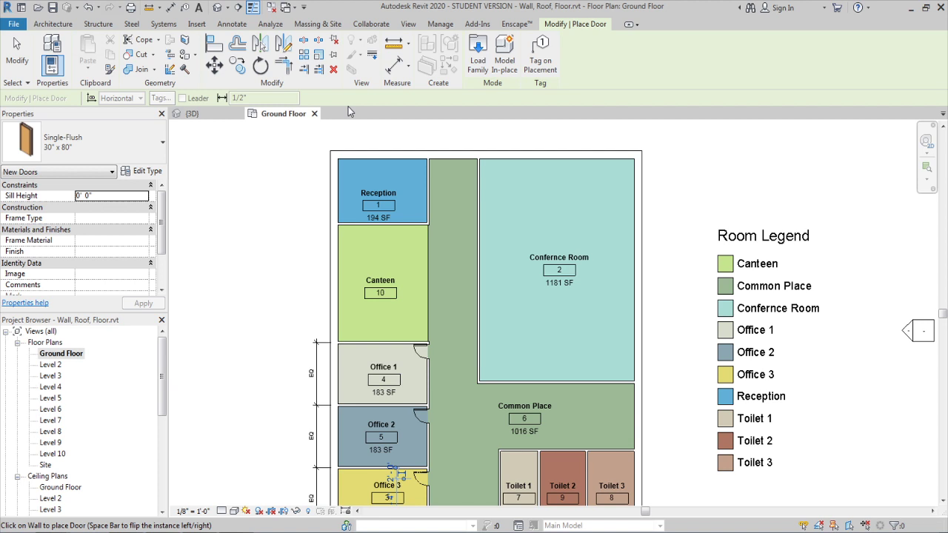
{"action": "key", "text": "Escape"}
{"action": "key", "text": "Escape"}
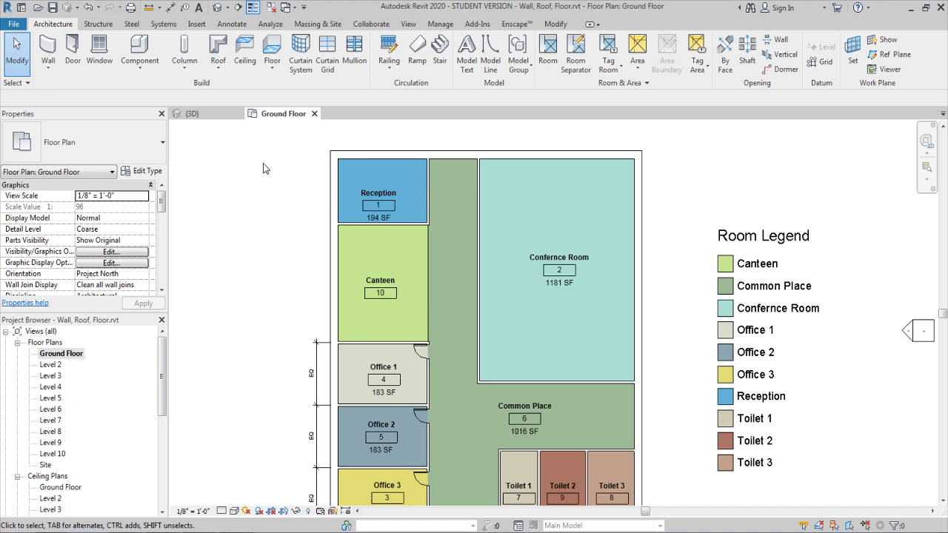
Start loading a family and open the Doors folder of the US Imperial library
{"action": "left_click", "coordinate": [195, 24]}
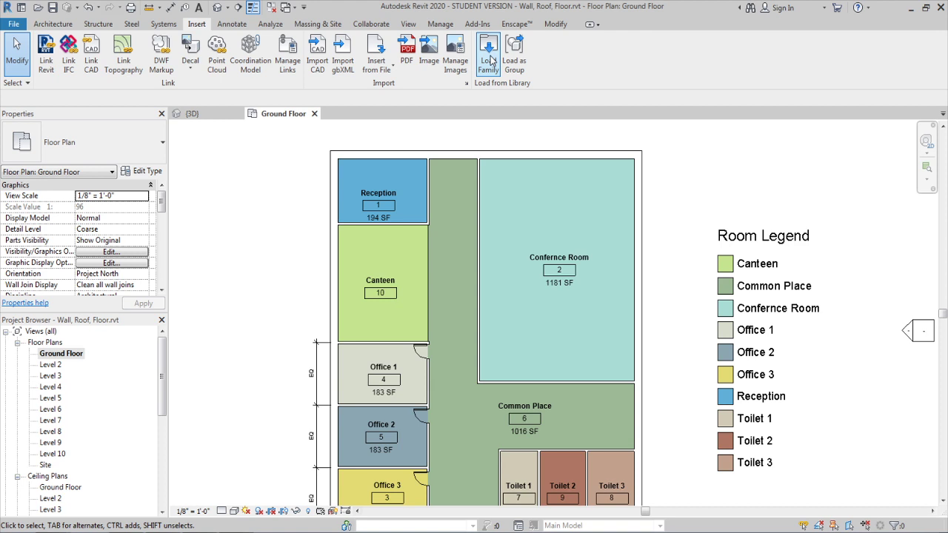
{"action": "left_click", "coordinate": [489, 59]}
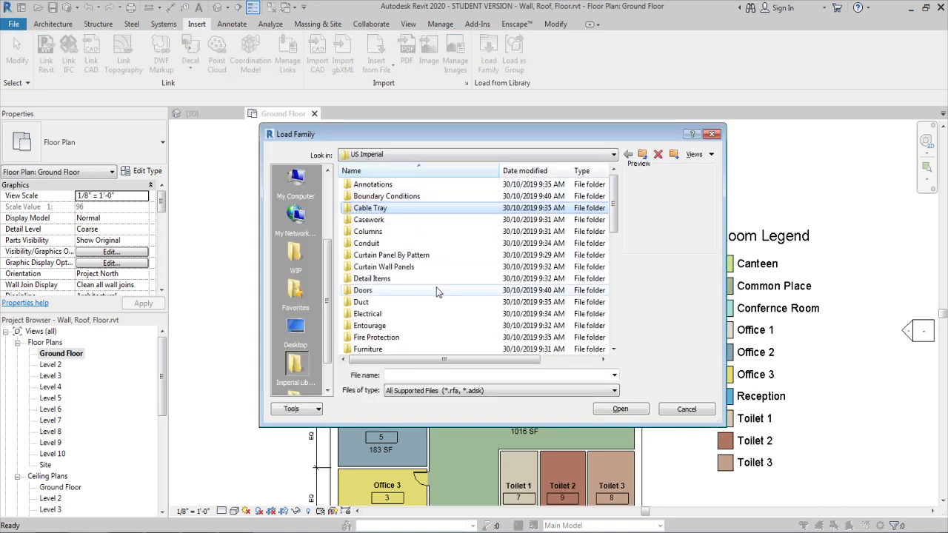
{"action": "left_click", "coordinate": [494, 279]}
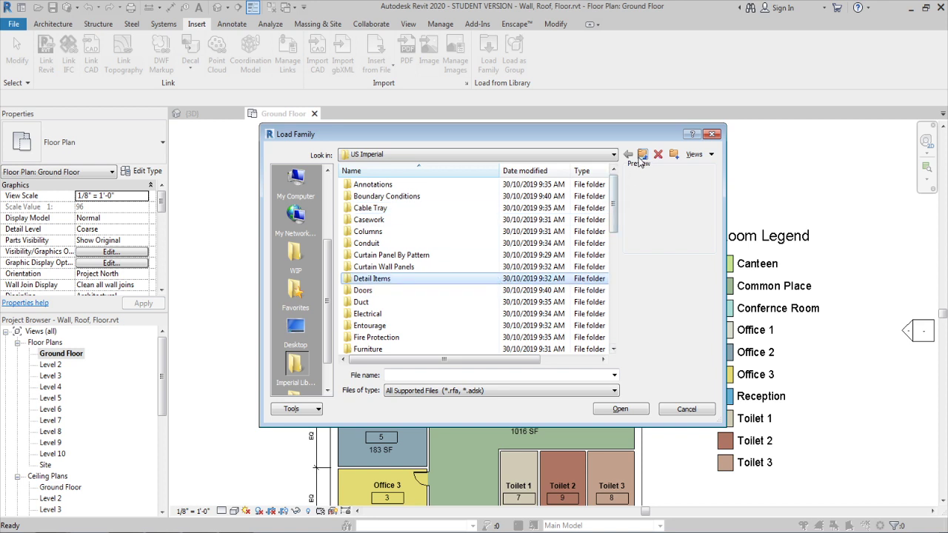
{"action": "left_click", "coordinate": [531, 156]}
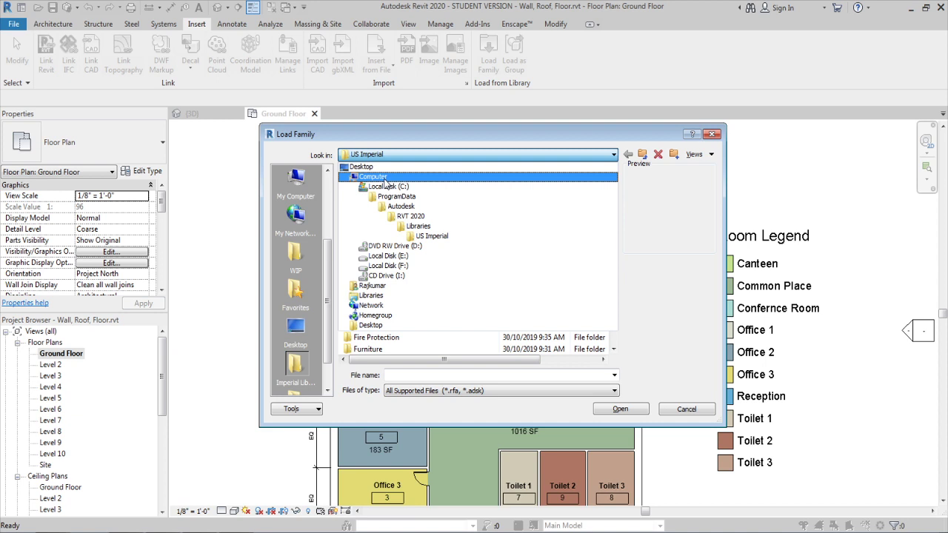
{"action": "left_click", "coordinate": [389, 236]}
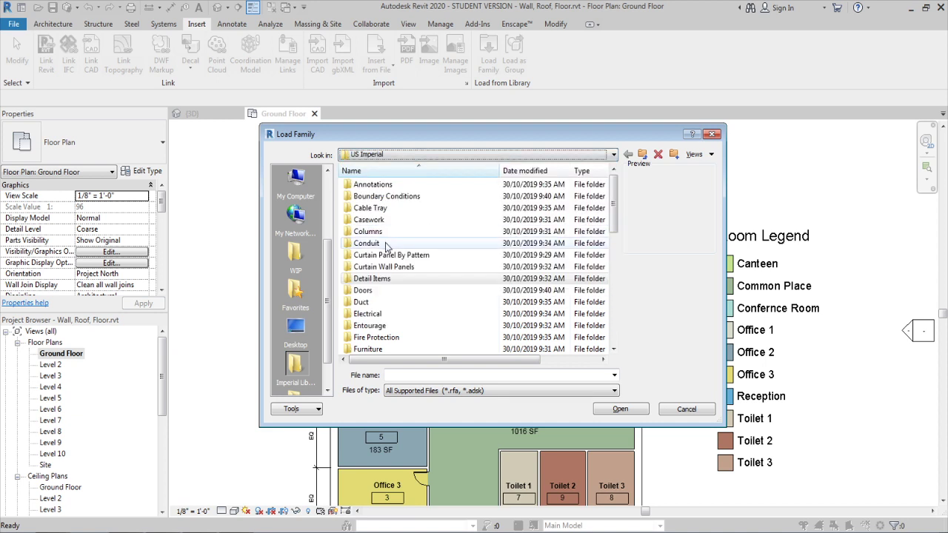
{"action": "double_click", "coordinate": [378, 291]}
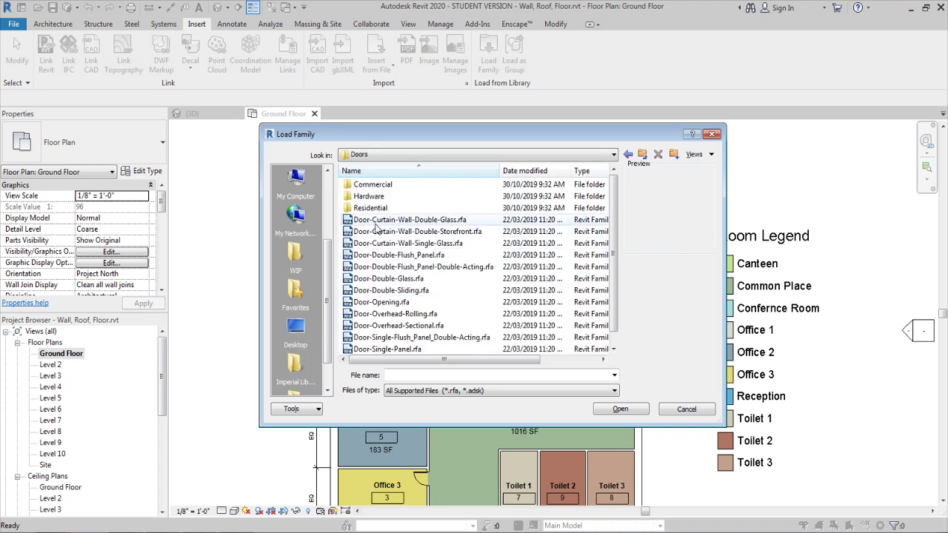
Preview the door families in the Doors folder from Door-Curtain-Wall-Double-Glass through Door-Single-Panel
{"action": "left_click", "coordinate": [377, 220]}
{"action": "key", "text": "Down"}
{"action": "key", "text": "Down"}
{"action": "key", "text": "Down"}
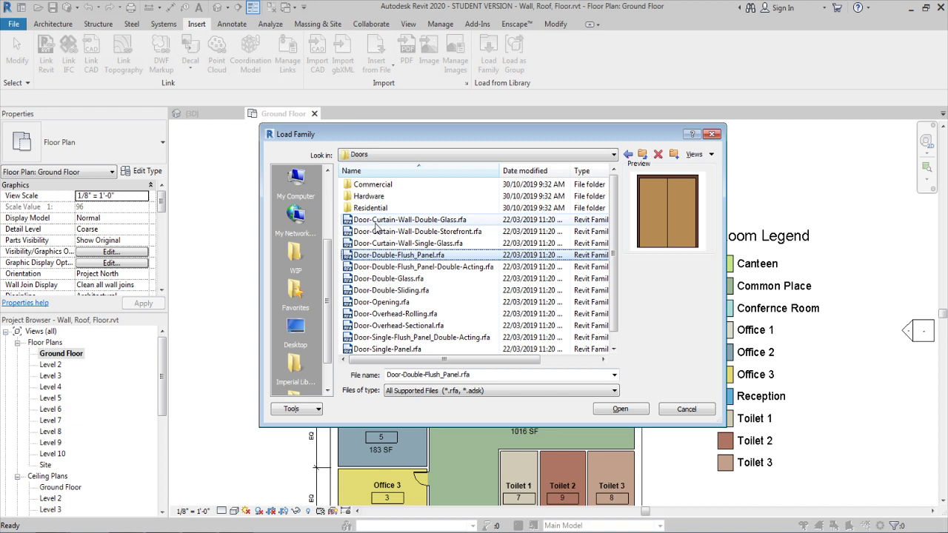
{"action": "key", "text": "Down"}
{"action": "key", "text": "Down"}
{"action": "key", "text": "Down"}
{"action": "key", "text": "Down"}
{"action": "key", "text": "Down"}
{"action": "key", "text": "Down"}
{"action": "key", "text": "Down"}
{"action": "key", "text": "Down"}
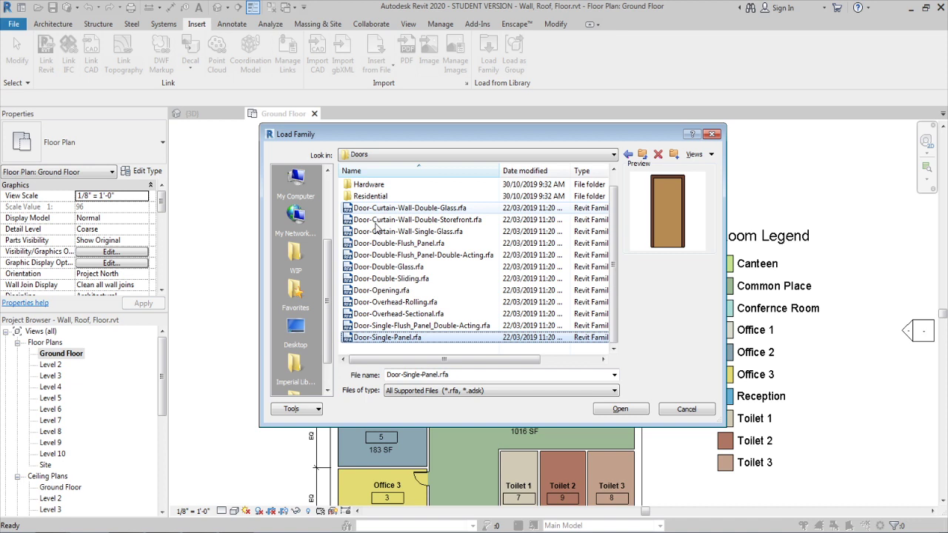
Open the Commercial door folder and select both Door-Exterior-Double-Two_Lite.rfa and Door-Exterior-Single-Two_Lite.rfa
{"action": "key", "text": "Home"}
{"action": "key", "text": "Return"}
{"action": "key", "text": "Down"}
{"action": "key", "text": "Down"}
{"action": "key", "text": "Down"}
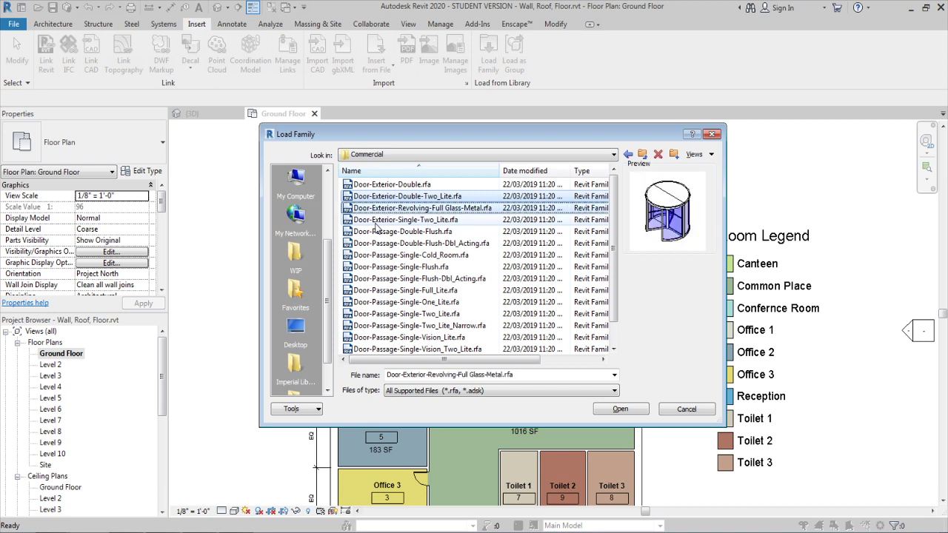
{"action": "key", "text": "Down"}
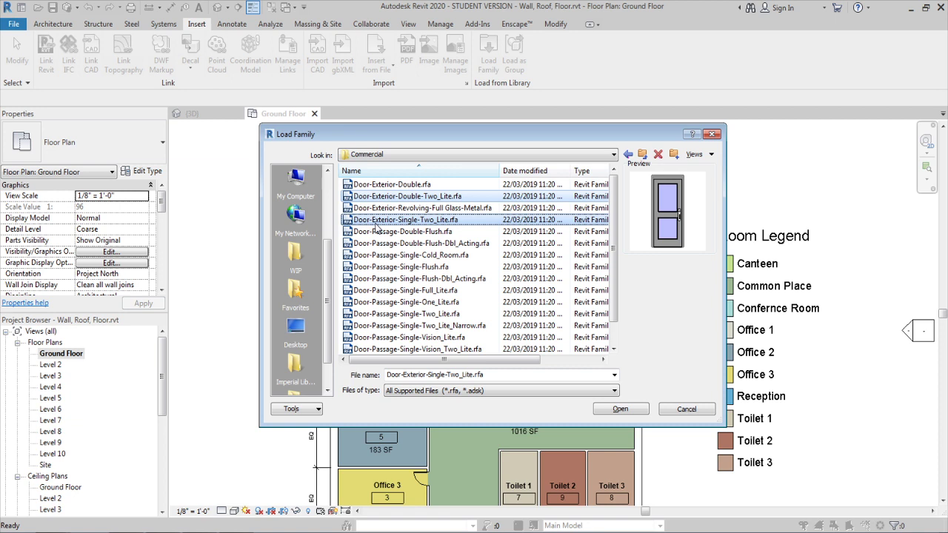
Add Door-Passage-Double-Flush-Dbl_Acting and a Door-Passage-Single-Two_Lite family to the selection and open all four families
{"action": "key", "text": "Down"}
{"action": "key", "text": "Down"}
{"action": "key", "text": "Down"}
{"action": "key", "text": "Down"}
{"action": "key", "text": "Down"}
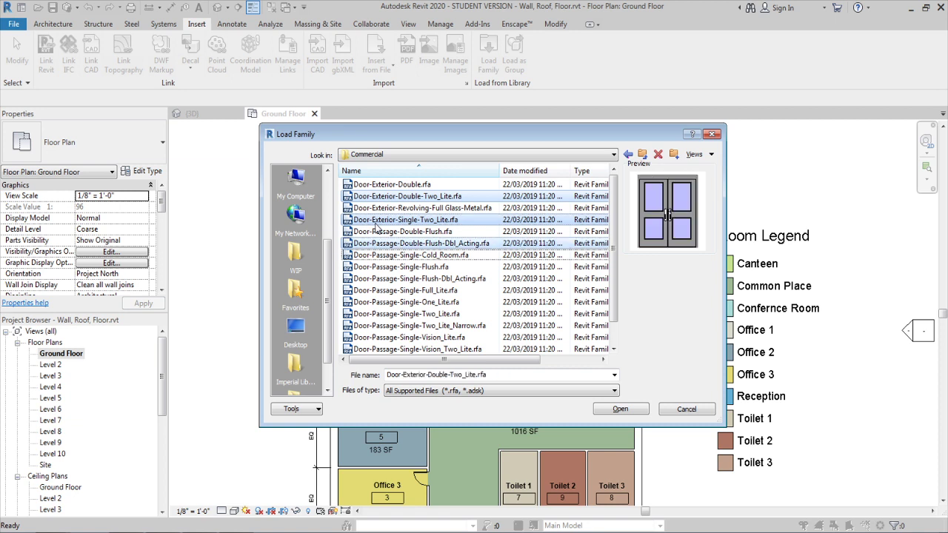
{"action": "key", "text": "Down"}
{"action": "key", "text": "Down"}
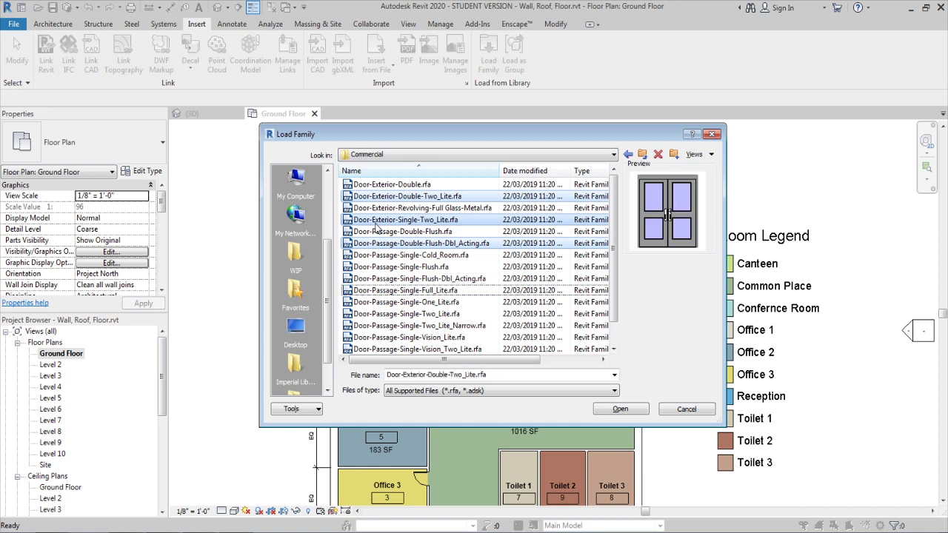
{"action": "key", "text": "ctrl+space"}
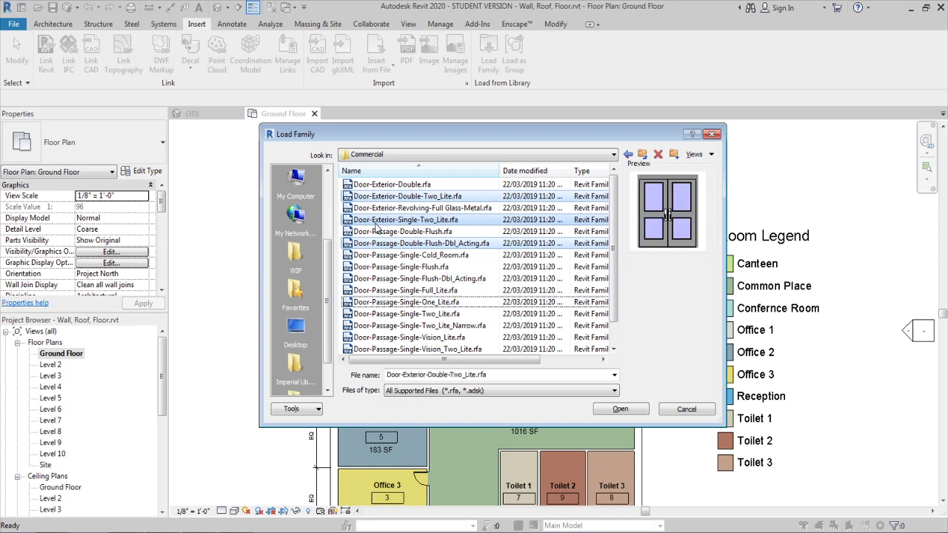
{"action": "key", "text": "ctrl+Down"}
{"action": "key", "text": "ctrl+space"}
{"action": "key", "text": "ctrl+space"}
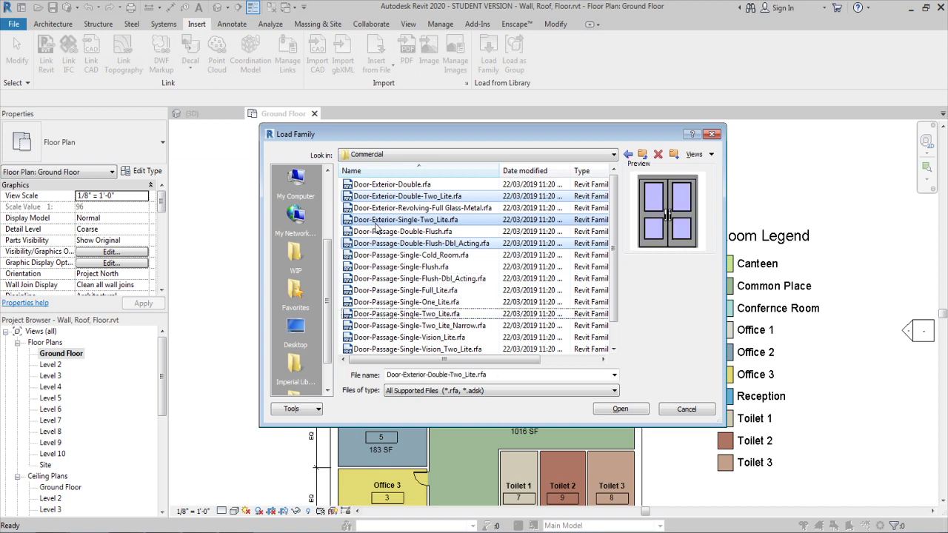
{"action": "key", "text": "ctrl+Down"}
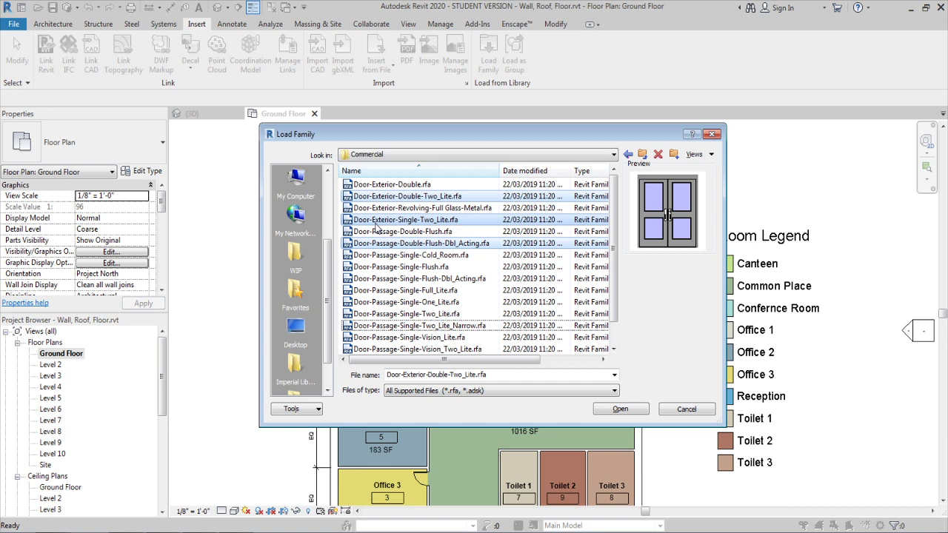
{"action": "left_click", "coordinate": [620, 409]}
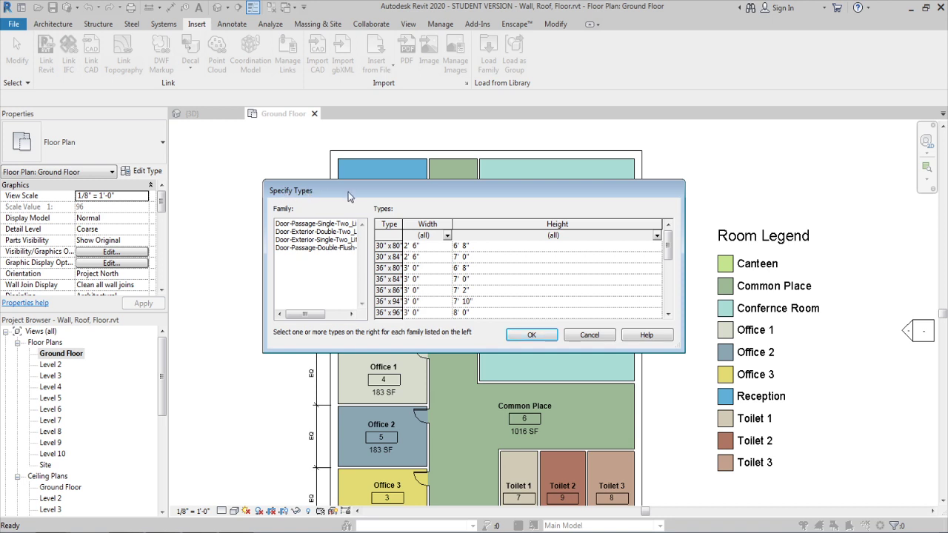
Review the types of Door-Exterior-Double-Two_Lite and select the 36" x 80" through 36" x 94" types of Door-Exterior-Single-Two_Lite
{"action": "left_click_drag", "start_coordinate": [348, 192], "coordinate": [315, 161]}
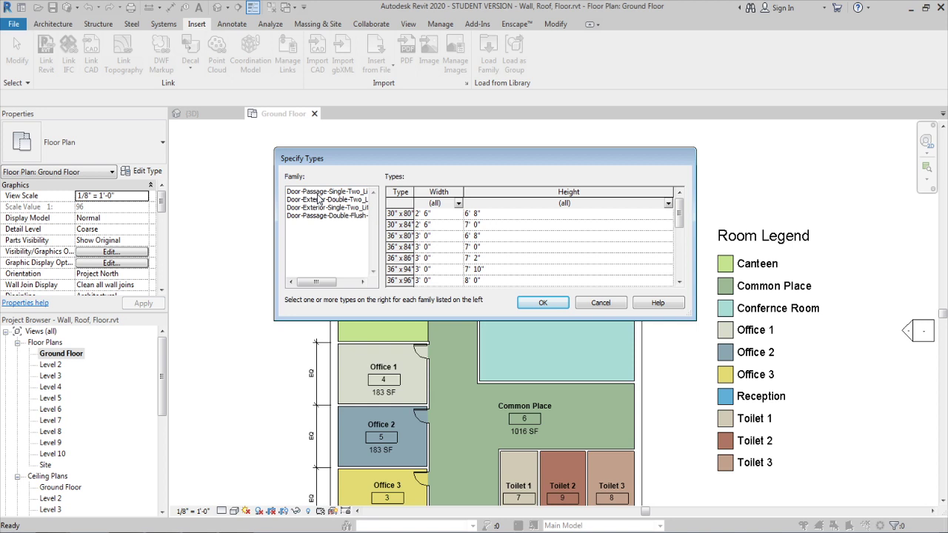
{"action": "left_click", "coordinate": [319, 198]}
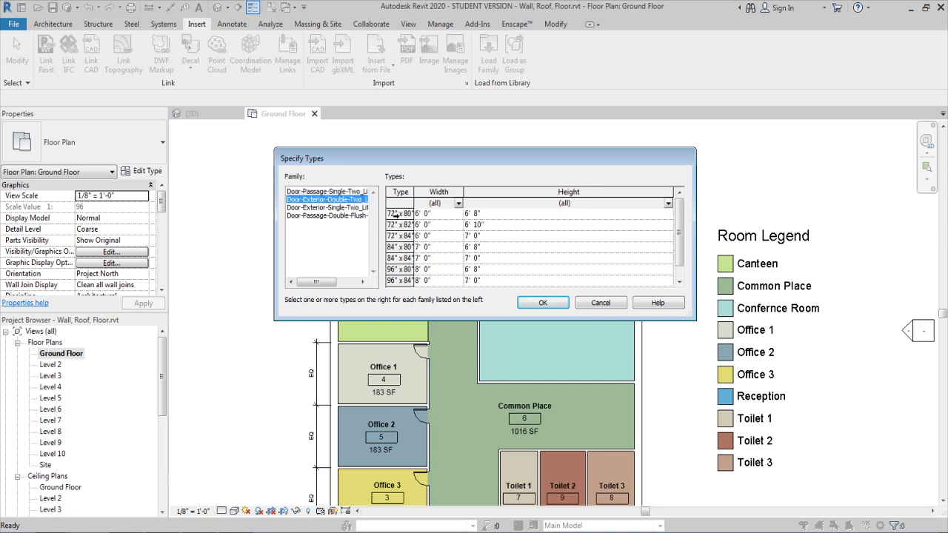
{"action": "left_click", "coordinate": [321, 208]}
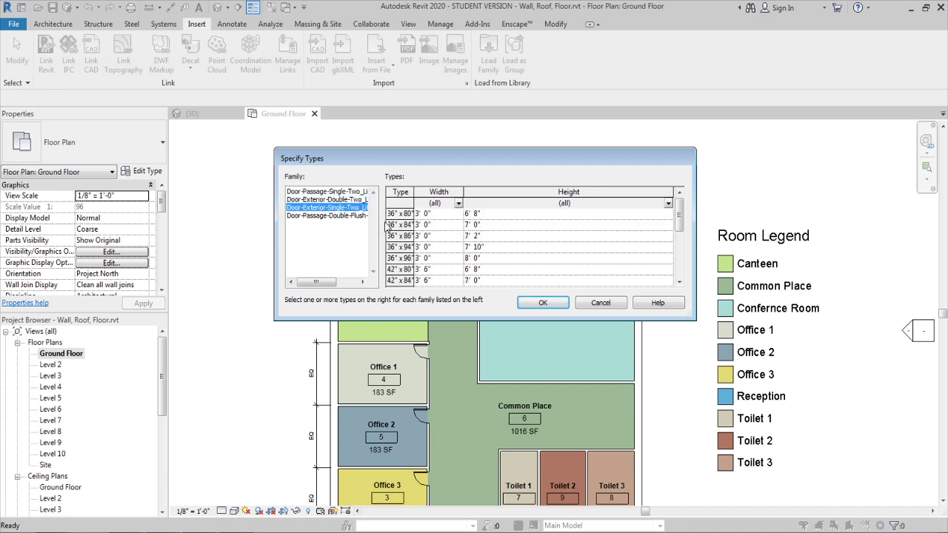
{"action": "left_click_drag", "start_coordinate": [402, 215], "coordinate": [401, 246]}
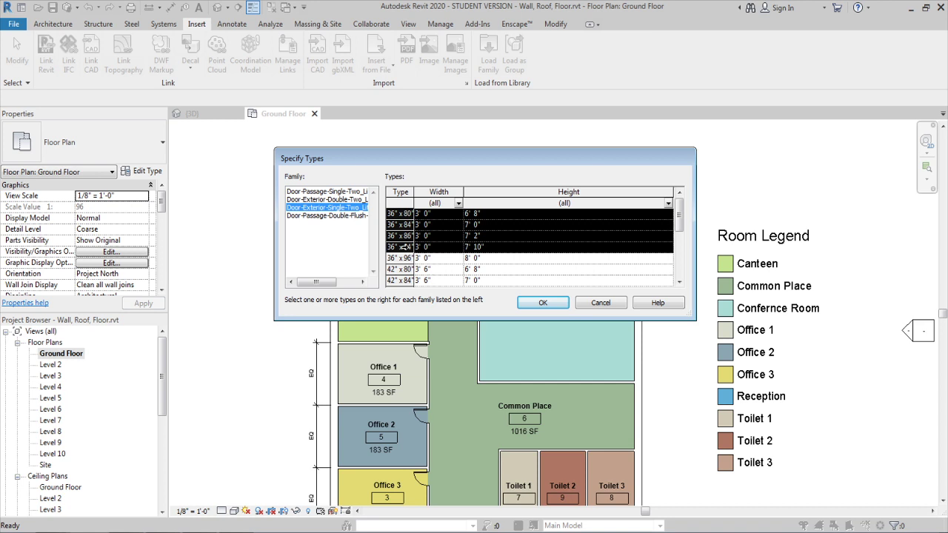
Select the 68" x 80" through 72" x 84" types of the Door-Passage-Double-Flush family and load the specified door types
{"action": "left_click", "coordinate": [326, 215]}
{"action": "left_click_drag", "start_coordinate": [401, 213], "coordinate": [404, 256]}
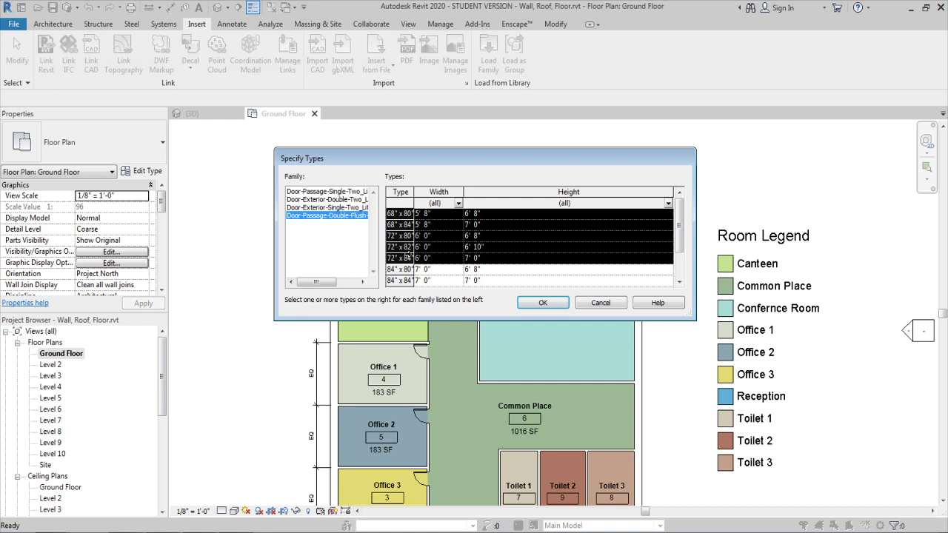
{"action": "left_click", "coordinate": [534, 302]}
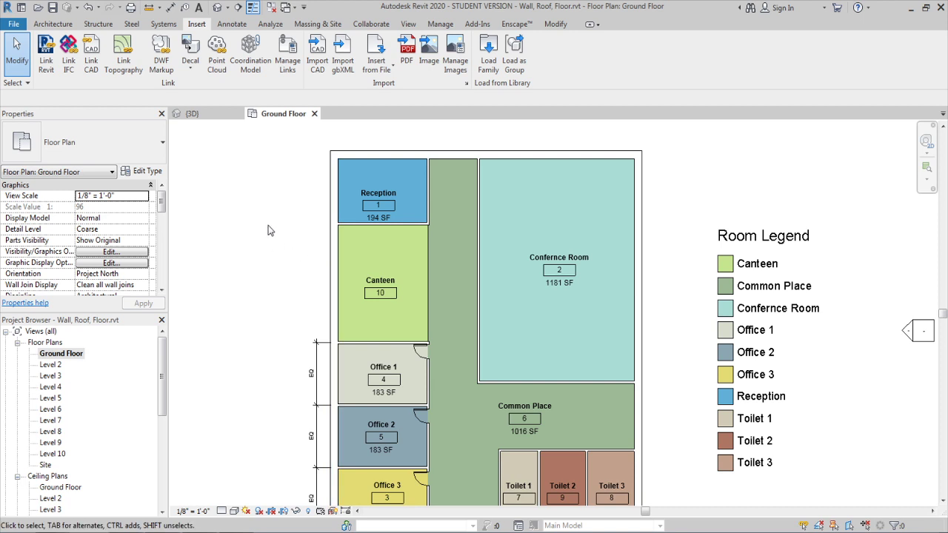
Place Single-Flush 30" x 80" doors in the walls between Common Place and Toilet 1, Toilet 2 and Toilet 3
{"action": "left_click", "coordinate": [53, 24]}
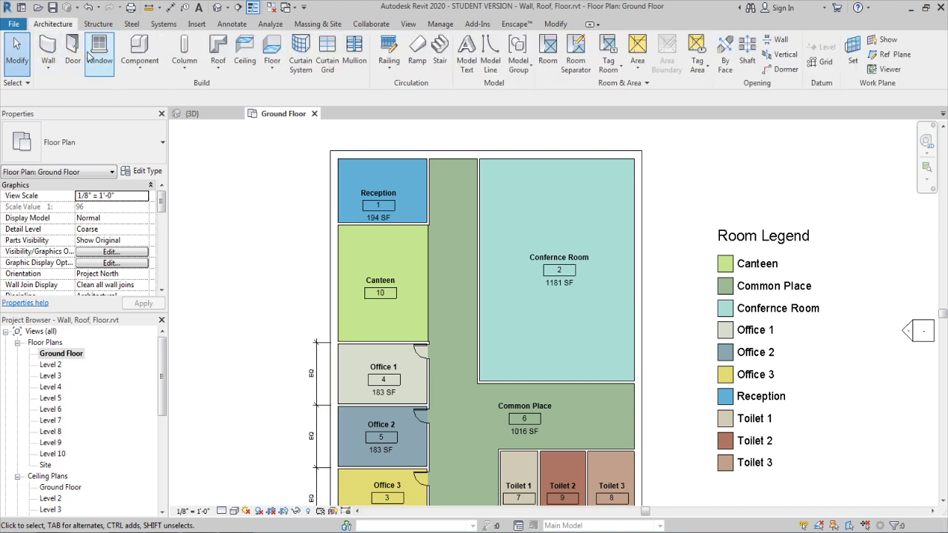
{"action": "left_click", "coordinate": [73, 52]}
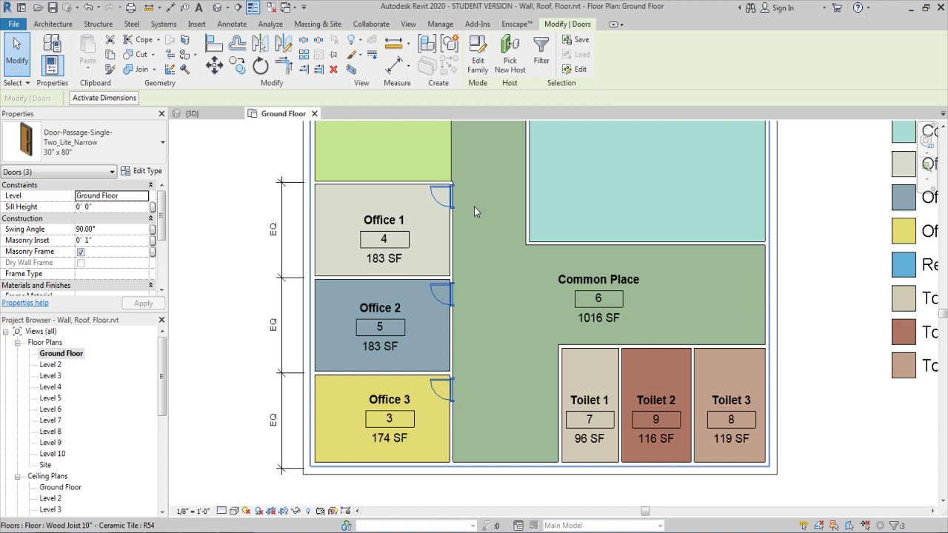
{"action": "key", "text": "d"}
{"action": "key", "text": "r"}
{"action": "scroll", "coordinate": [475, 207], "scroll_direction": "down", "scroll_amount": 1}
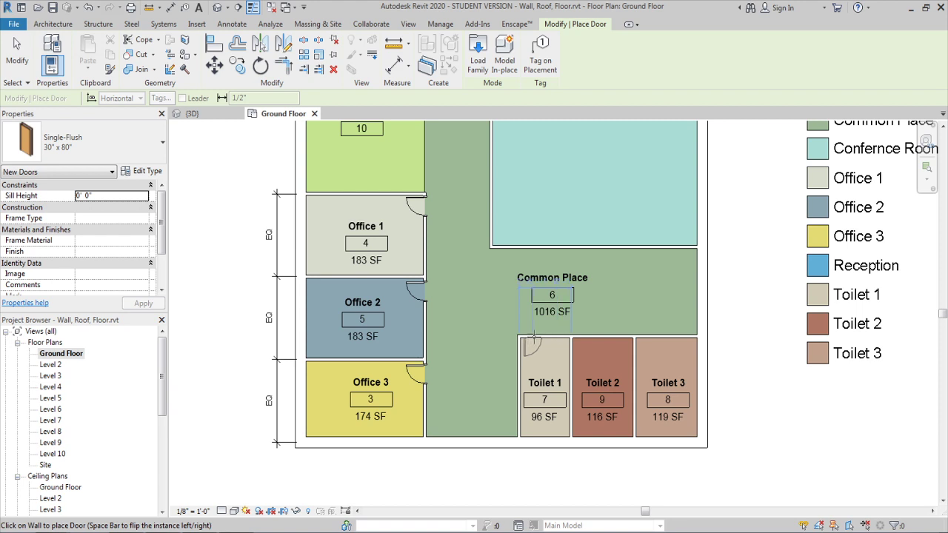
{"action": "left_click", "coordinate": [531, 338]}
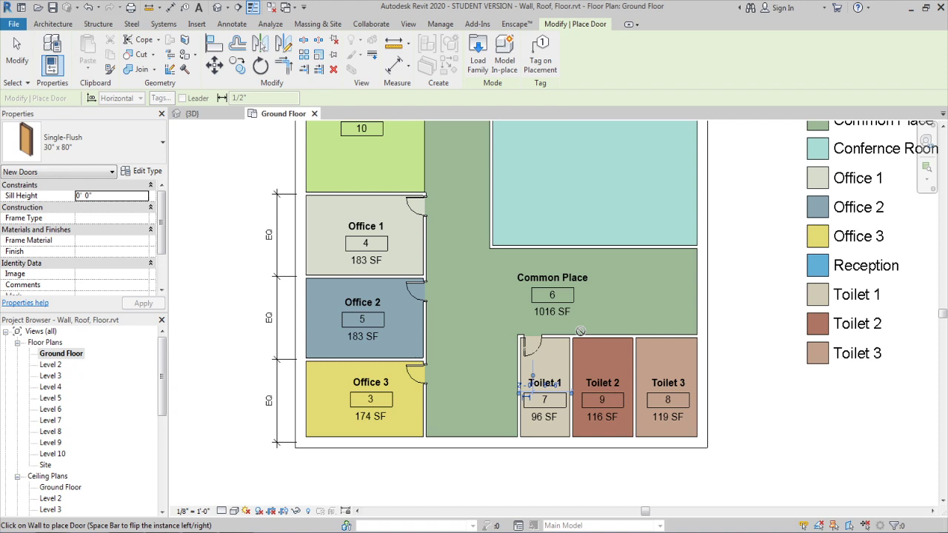
{"action": "left_click", "coordinate": [584, 338]}
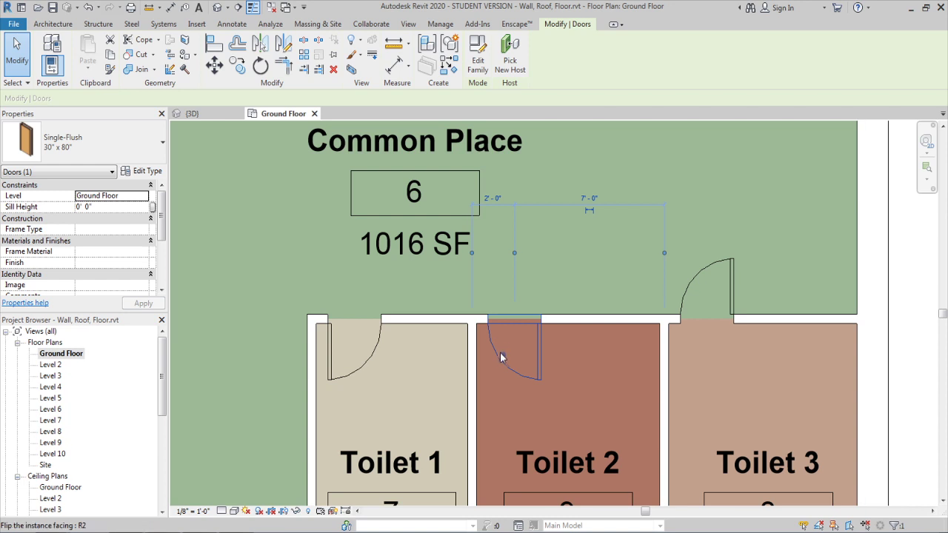
Flip the Toilet 2 and Toilet 3 doors so they swing into their rooms and match the Toilet 1 door
{"action": "left_click", "coordinate": [503, 355]}
{"action": "left_click", "coordinate": [503, 286]}
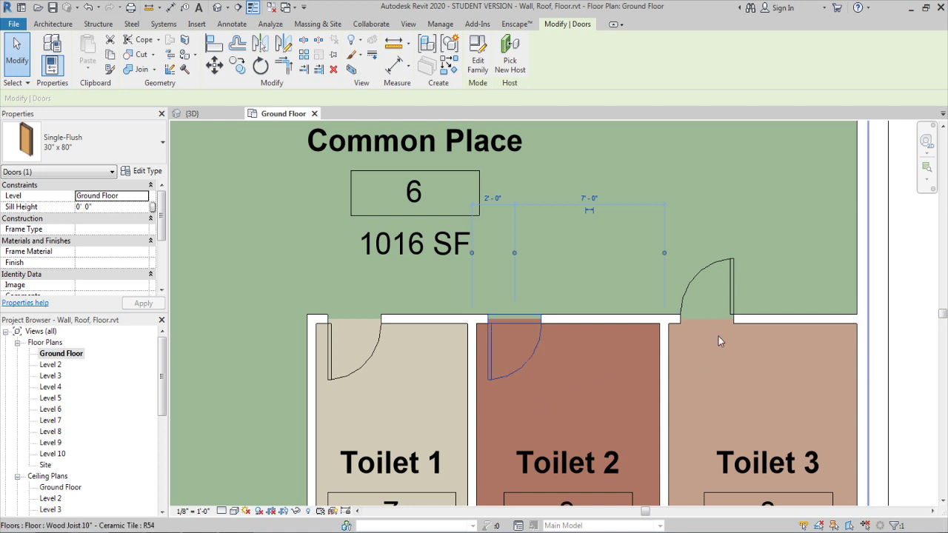
{"action": "left_click", "coordinate": [733, 292]}
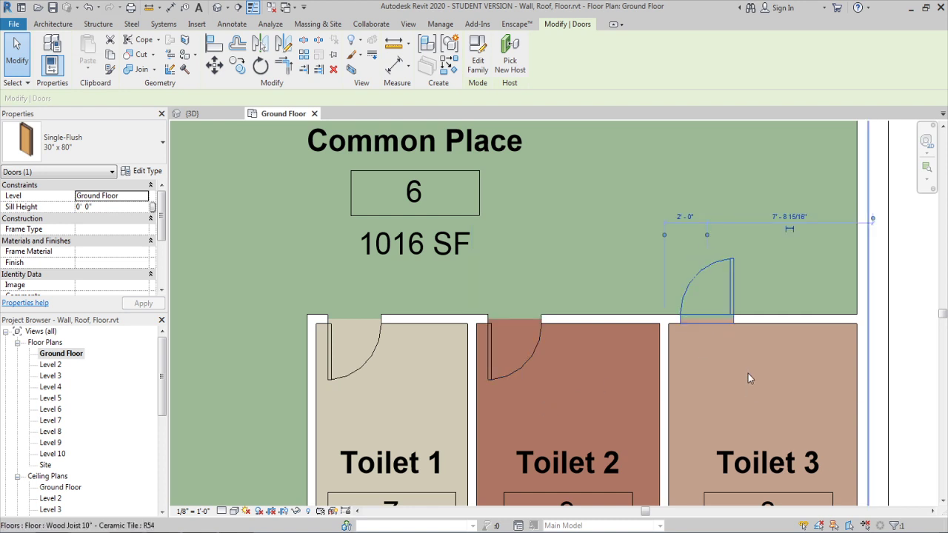
{"action": "middle_click_drag", "start_coordinate": [748, 374], "coordinate": [578, 387]}
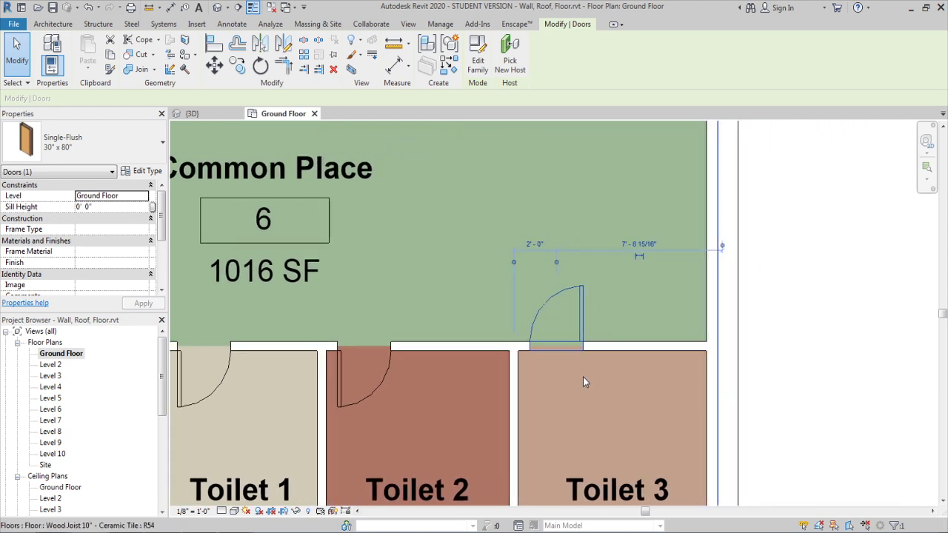
{"action": "key", "text": "space"}
{"action": "key", "text": "space"}
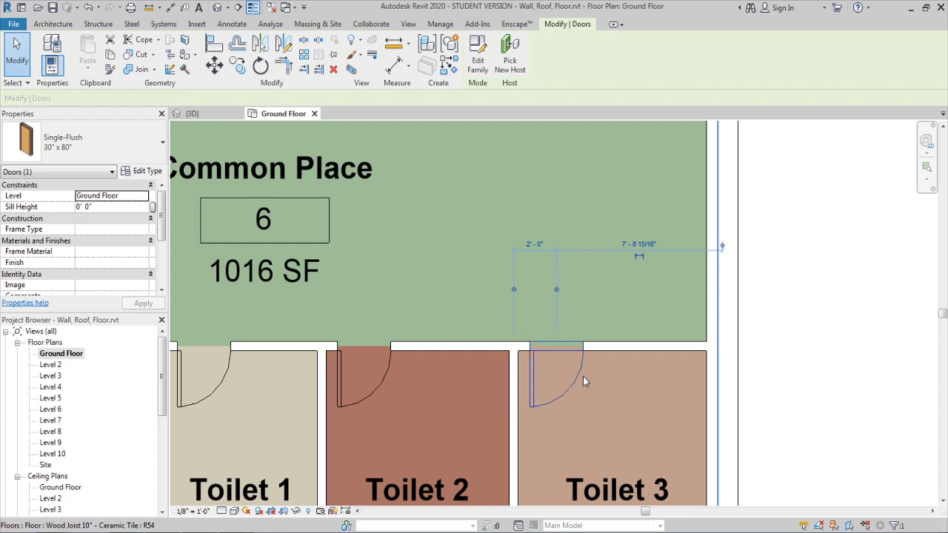
{"action": "key", "text": "space"}
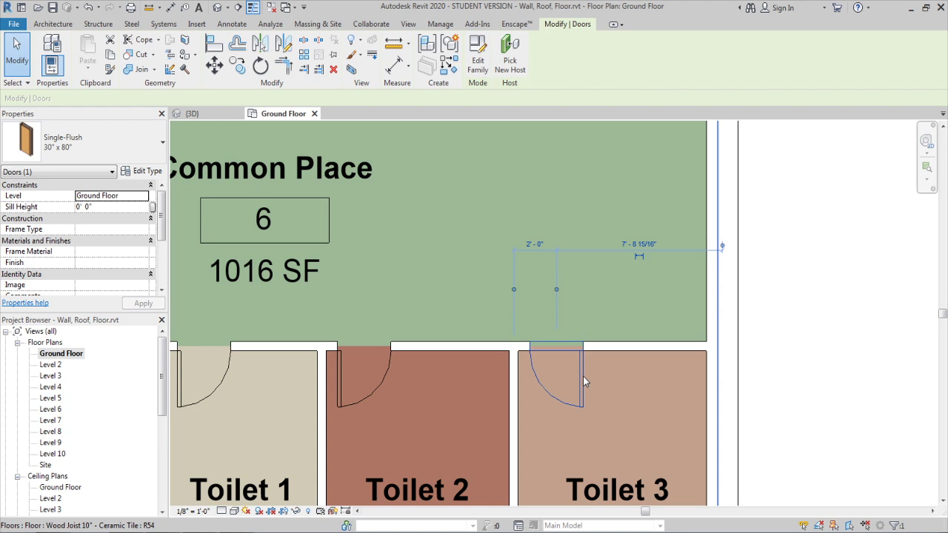
{"action": "scroll", "coordinate": [612, 379], "scroll_direction": "down", "scroll_amount": 4}
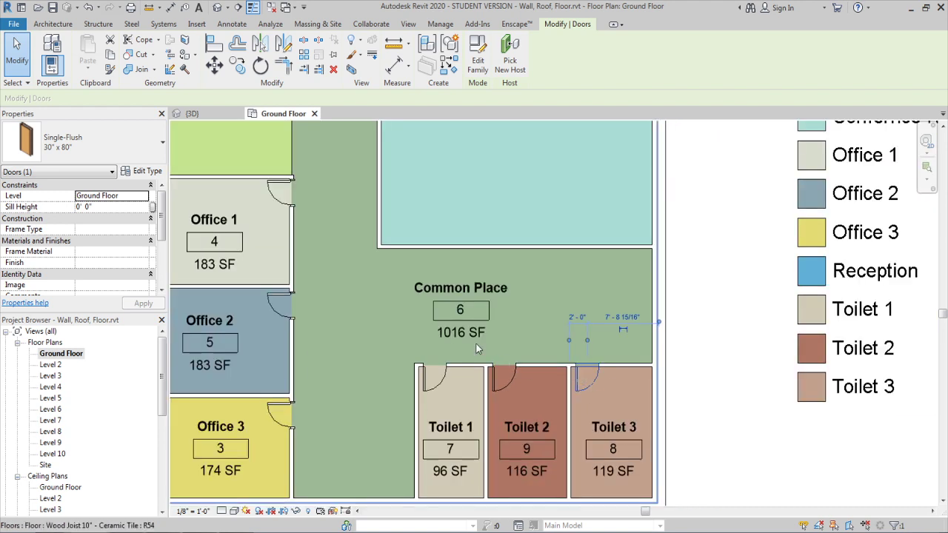
{"action": "middle_click_drag", "start_coordinate": [408, 268], "coordinate": [551, 386]}
{"action": "scroll", "coordinate": [551, 386], "scroll_direction": "down", "scroll_amount": 3}
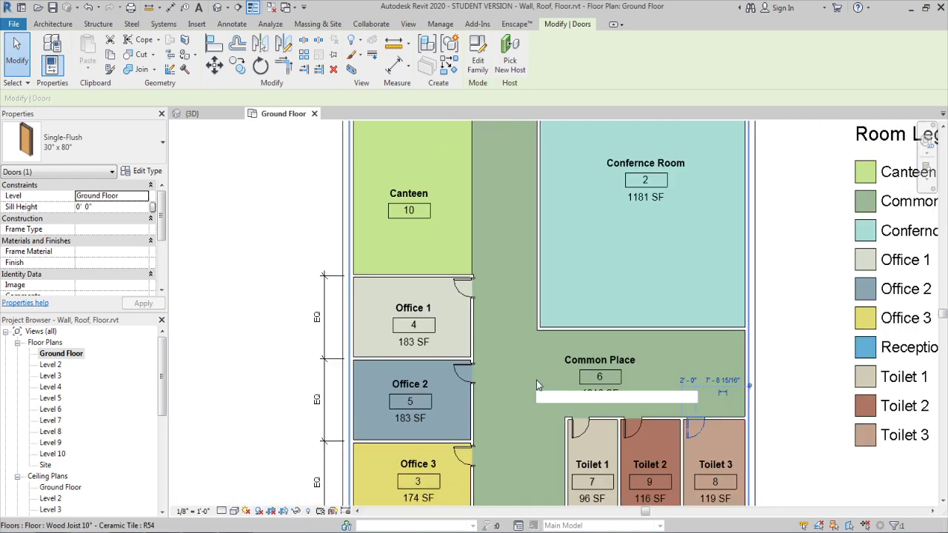
{"action": "middle_click_drag", "start_coordinate": [518, 346], "coordinate": [497, 404]}
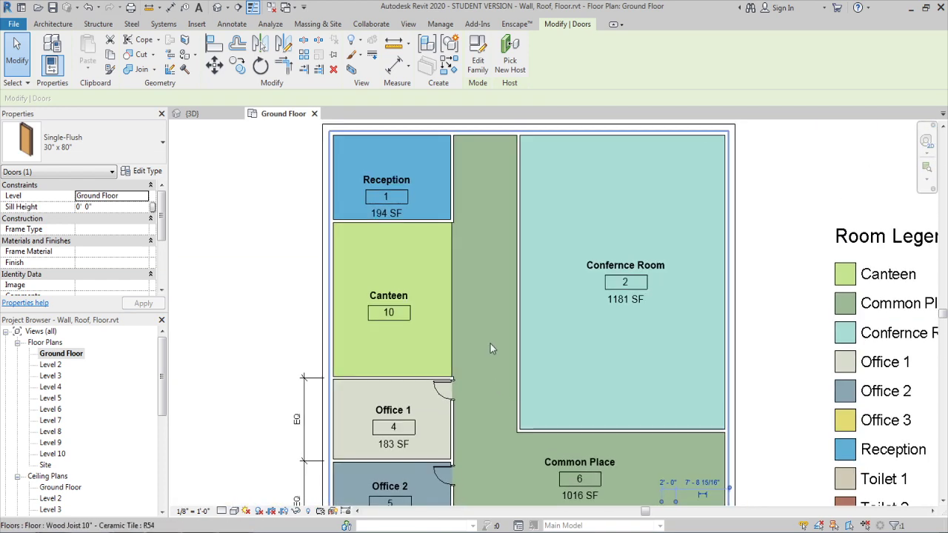
{"action": "key", "text": "Escape"}
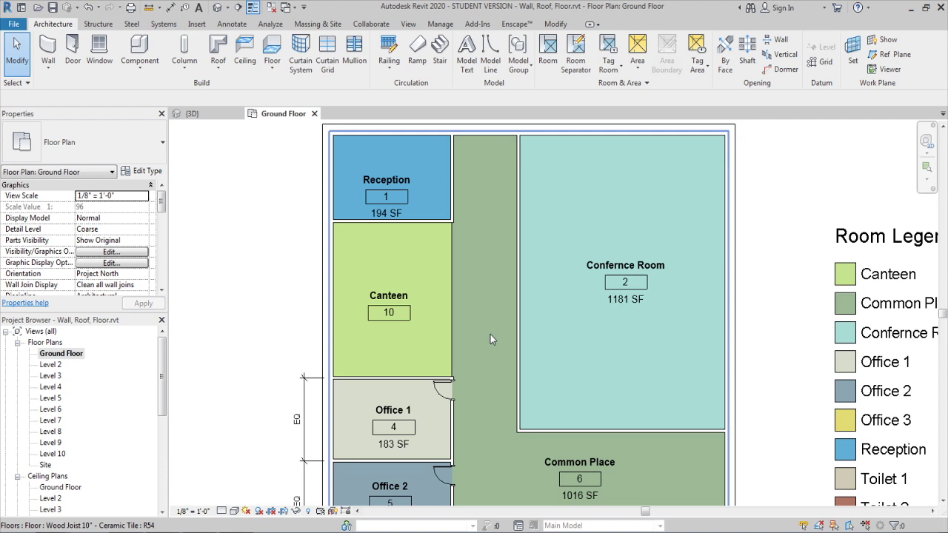
Place a Door-Exterior-Double-Two_Lite 84" x 80" door in the wall between Reception and Common Place
{"action": "scroll", "coordinate": [490, 334], "scroll_direction": "up", "scroll_amount": 1}
{"action": "left_click", "coordinate": [72, 52]}
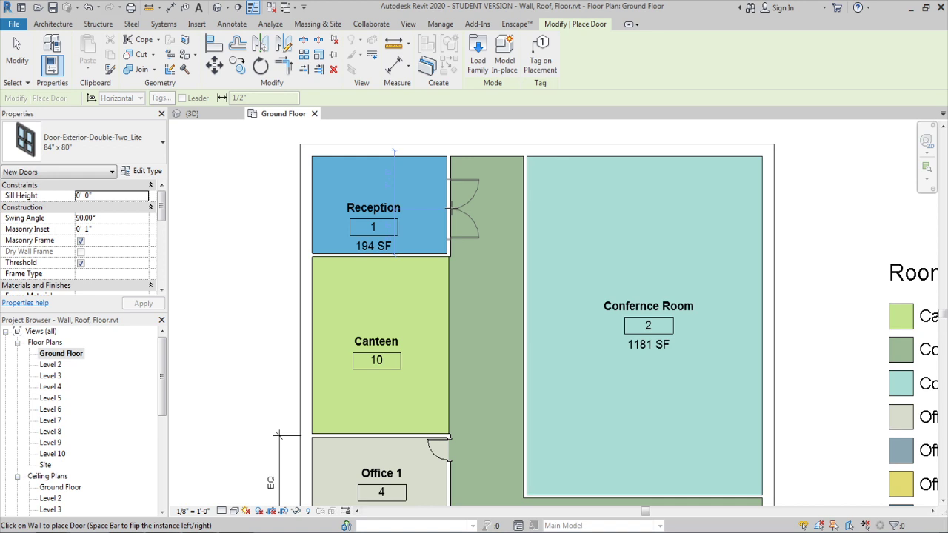
{"action": "middle_click_drag", "start_coordinate": [500, 289], "coordinate": [454, 275]}
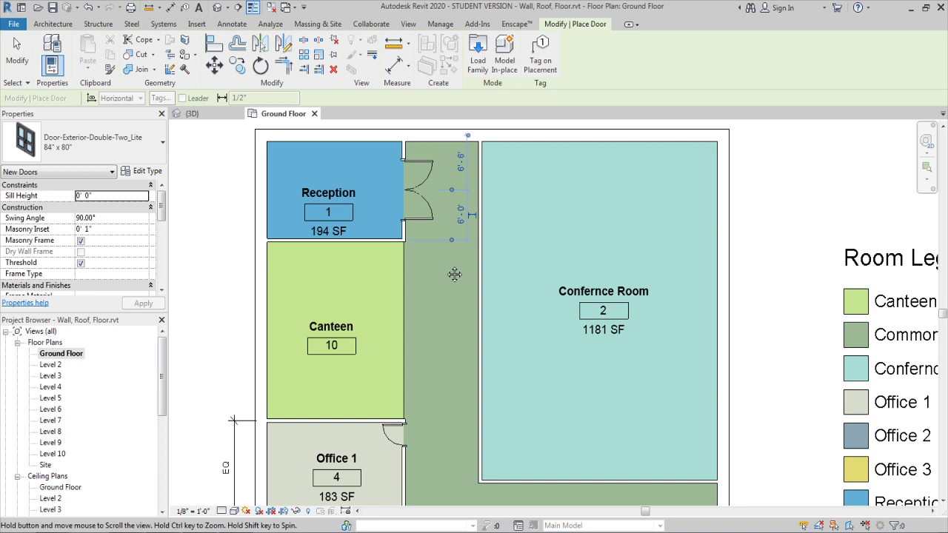
Place a Door-Passage-Double-Flush-Dbl_Acting 72" x 84" door in the Conference Room's corridor wall, 5'-6" from its lower wall
{"action": "middle_click_drag", "start_coordinate": [454, 275], "coordinate": [487, 224]}
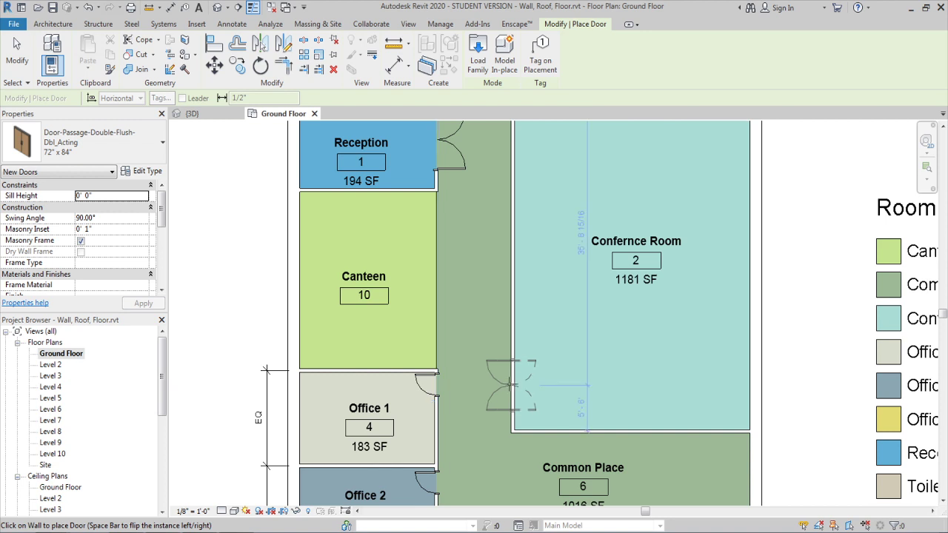
{"action": "left_click", "coordinate": [510, 382]}
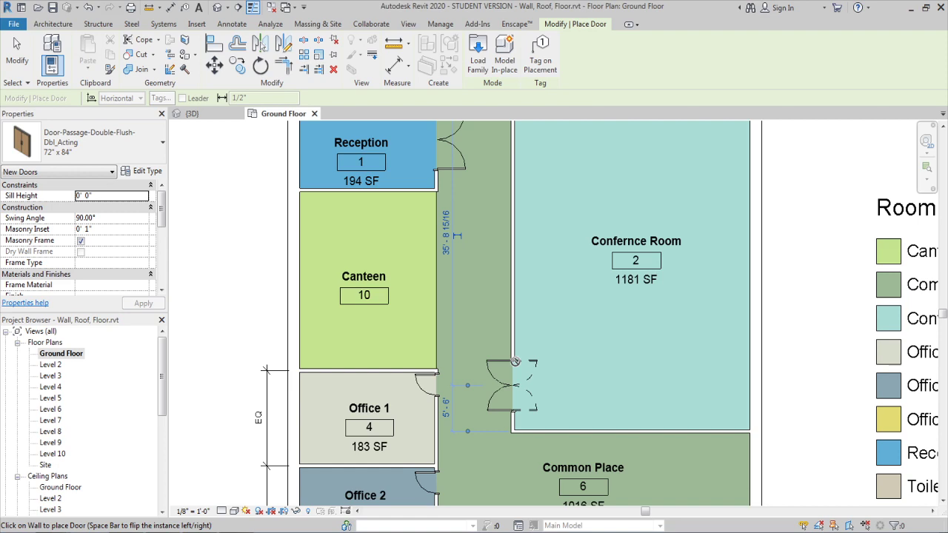
{"action": "scroll", "coordinate": [515, 362], "scroll_direction": "down", "scroll_amount": 3}
{"action": "scroll", "coordinate": [513, 367], "scroll_direction": "up", "scroll_amount": 3}
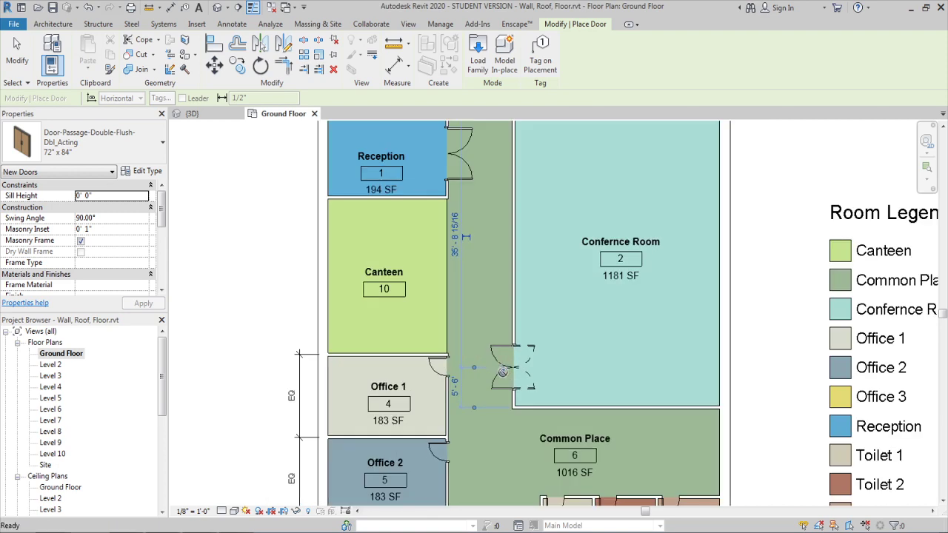
{"action": "key", "text": "Escape"}
{"action": "key", "text": "Escape"}
{"action": "scroll", "coordinate": [508, 370], "scroll_direction": "up", "scroll_amount": 1}
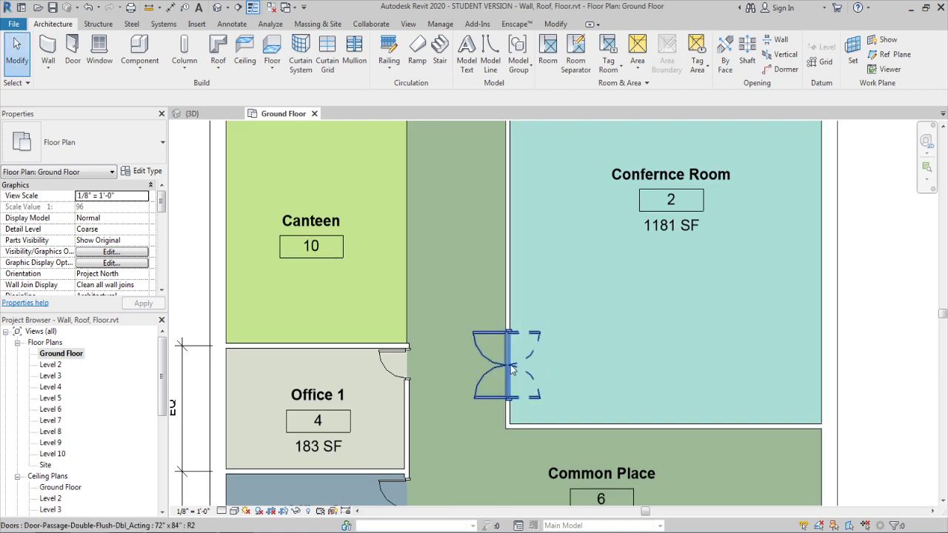
{"action": "scroll", "coordinate": [519, 379], "scroll_direction": "down", "scroll_amount": 1}
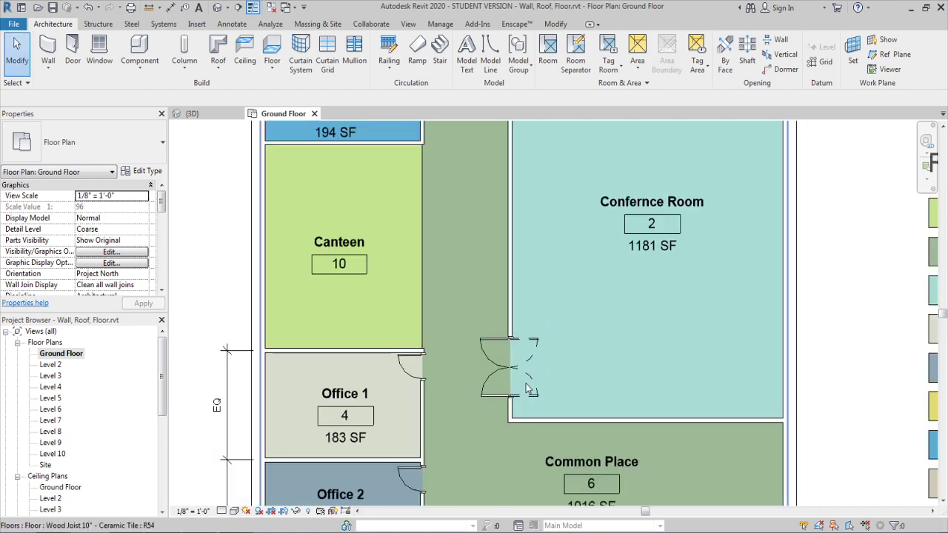
{"action": "scroll", "coordinate": [528, 388], "scroll_direction": "down", "scroll_amount": 2}
{"action": "middle_click_drag", "start_coordinate": [528, 388], "coordinate": [506, 316]}
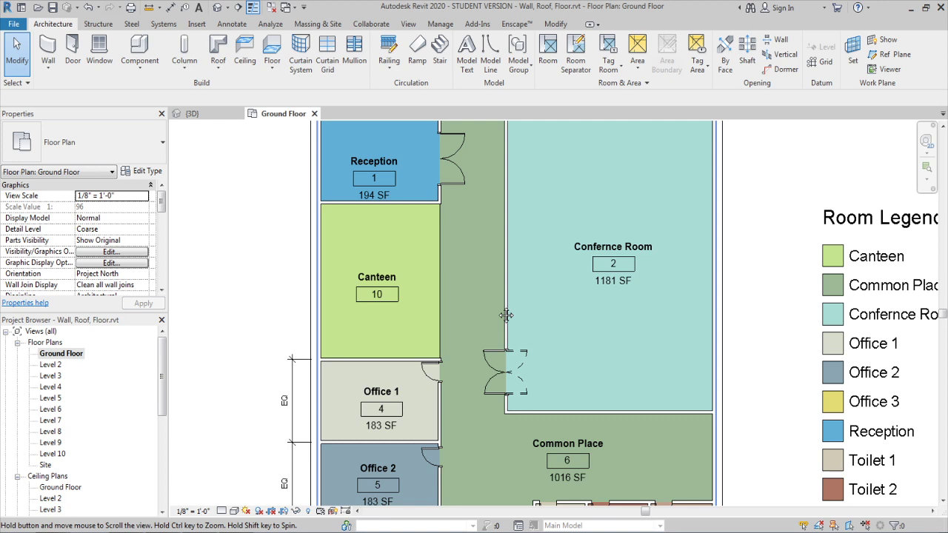
Place Window-Casement-Double 57" x 72" windows in the exterior walls of Office 3, Office 2 and Office 1
{"action": "key", "text": "z"}
{"action": "key", "text": "f"}
{"action": "key", "text": "w"}
{"action": "key", "text": "n"}
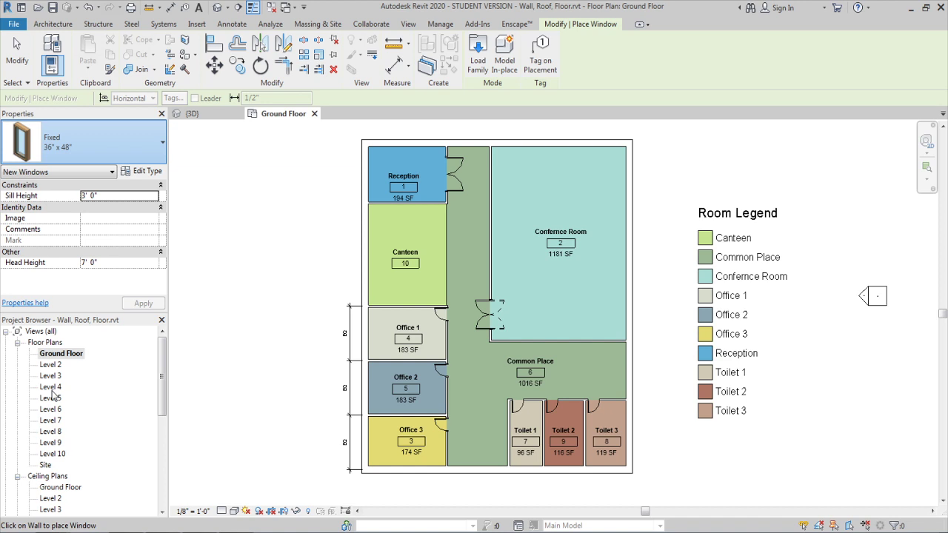
{"action": "left_click", "coordinate": [104, 143]}
{"action": "left_click", "coordinate": [109, 216]}
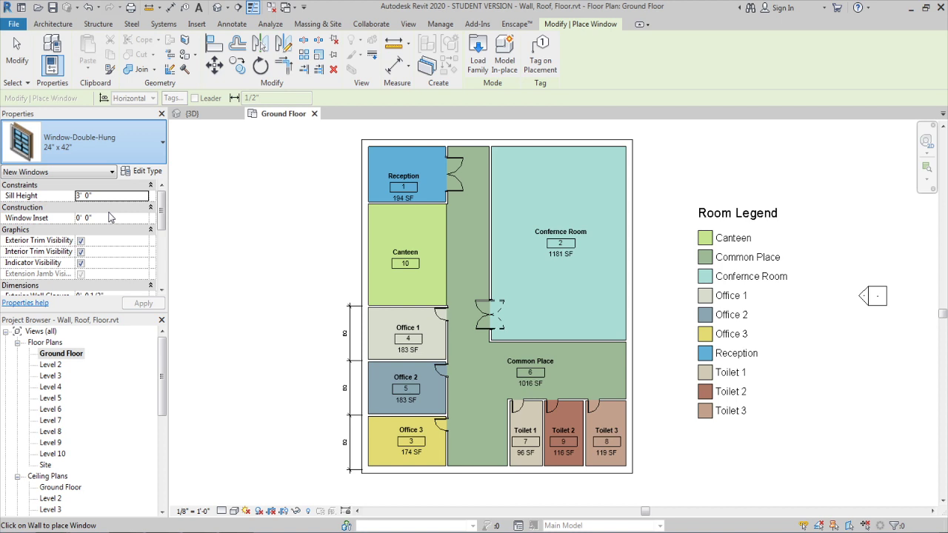
{"action": "left_click", "coordinate": [363, 440]}
{"action": "left_click", "coordinate": [363, 387]}
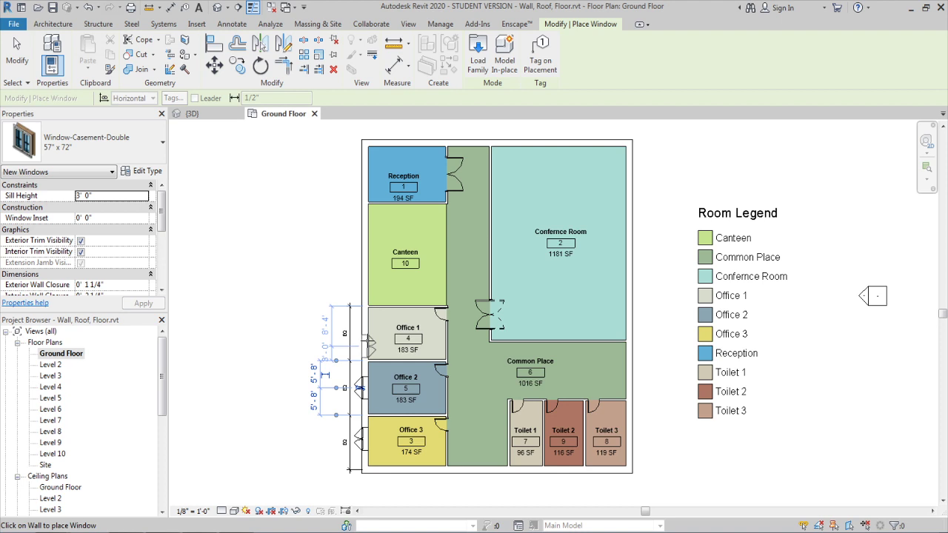
{"action": "left_click", "coordinate": [363, 333]}
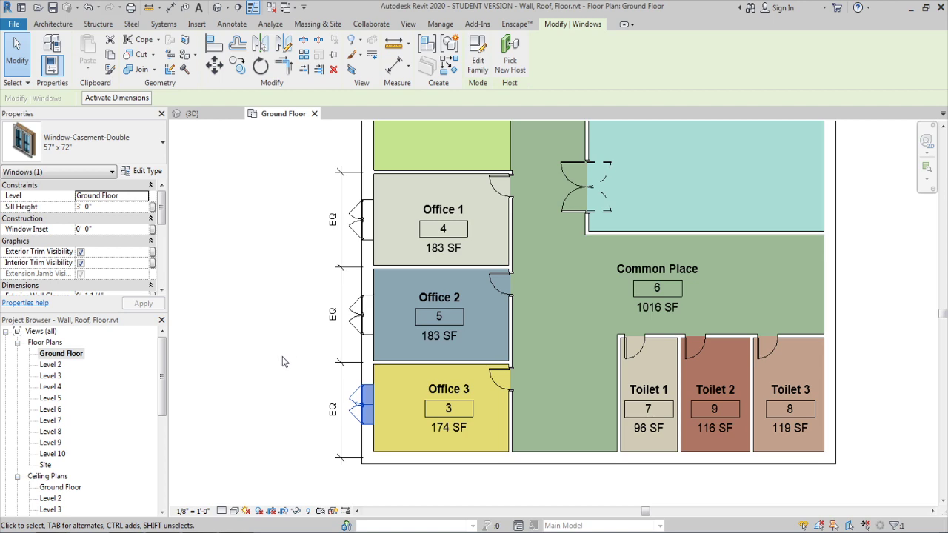
{"action": "scroll", "coordinate": [260, 438], "scroll_direction": "down", "scroll_amount": 3}
{"action": "left_click", "coordinate": [257, 426]}
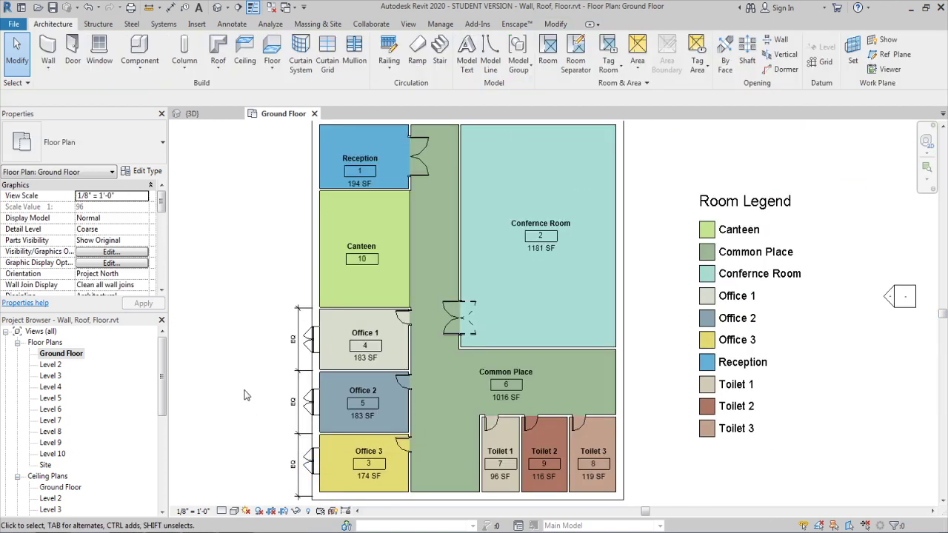
Place a Desk 60" x 30" component in Office 1's upper window-side corner
{"action": "middle_click_drag", "start_coordinate": [248, 396], "coordinate": [233, 358]}
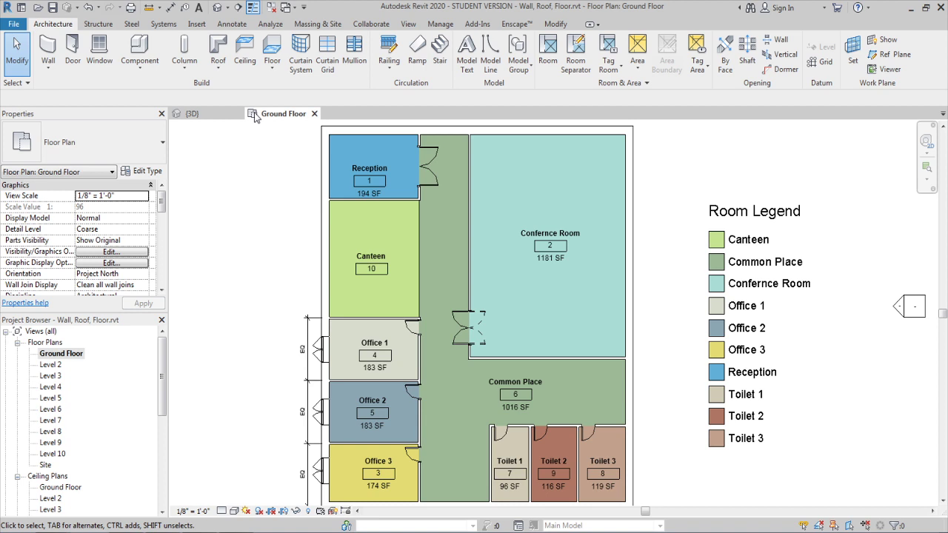
{"action": "left_click", "coordinate": [140, 46]}
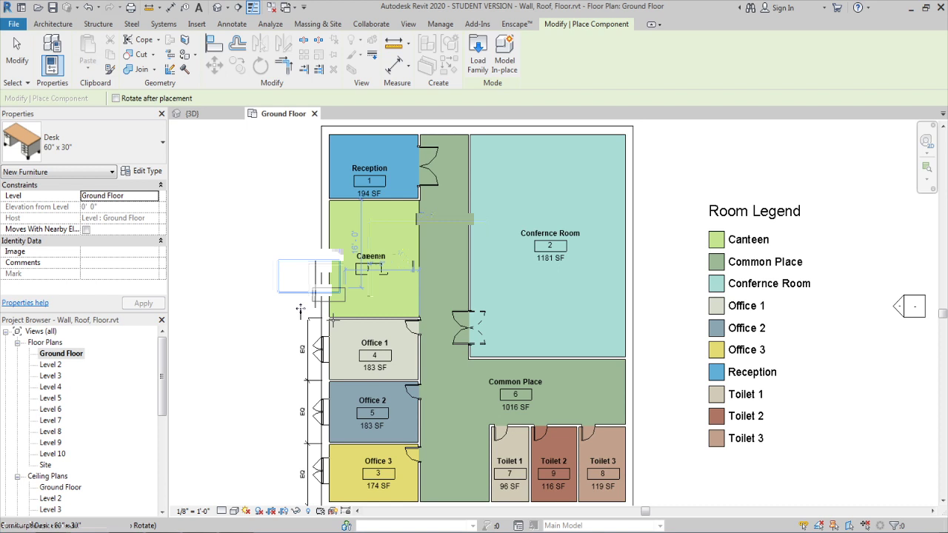
{"action": "scroll", "coordinate": [300, 310], "scroll_direction": "up", "scroll_amount": 3}
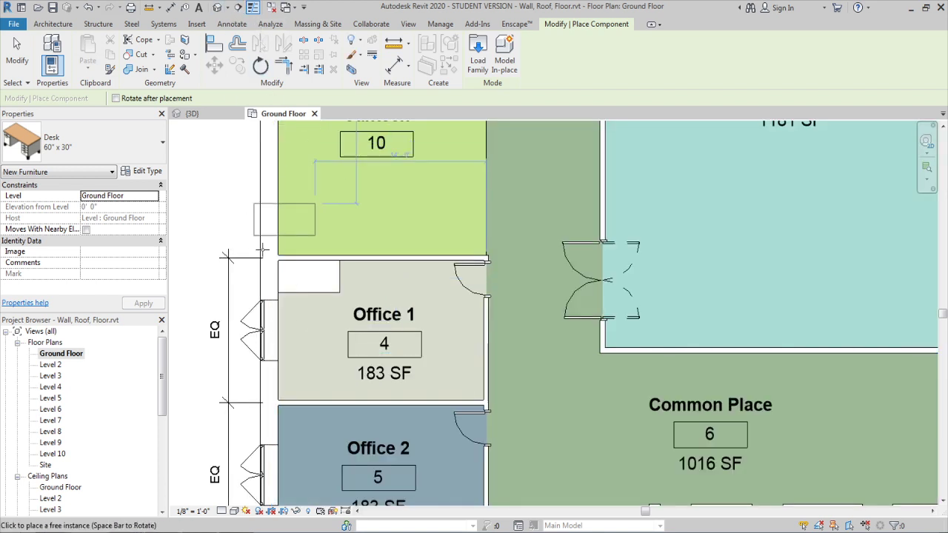
{"action": "left_click", "coordinate": [296, 278]}
{"action": "key", "text": "Escape"}
{"action": "key", "text": "Escape"}
Isolate the Office 1 desk in a 3D section box, inspect its orientation and drawers, and close the 3D view
{"action": "left_click", "coordinate": [304, 289]}
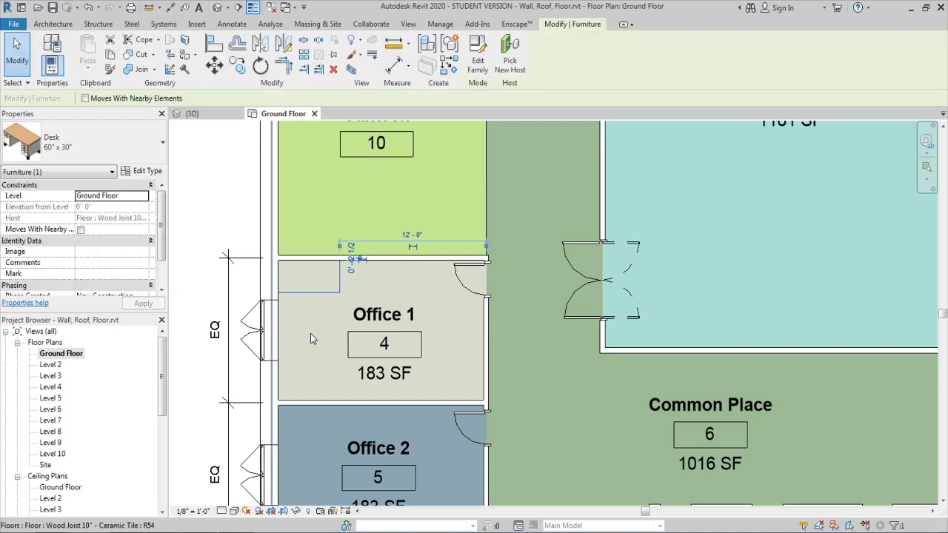
{"action": "left_click", "coordinate": [352, 69]}
{"action": "middle_click_drag", "start_coordinate": [422, 386], "coordinate": [519, 385], "text": "shift"}
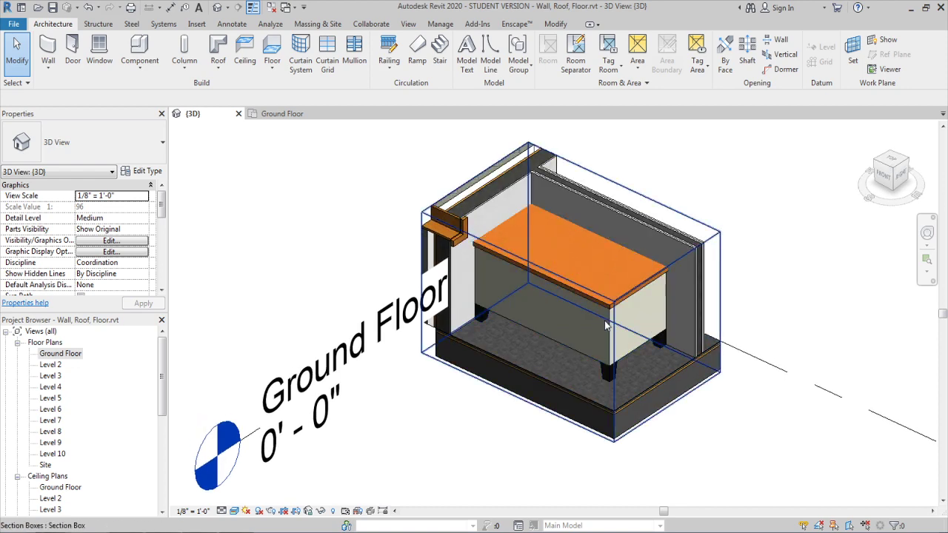
{"action": "left_click", "coordinate": [609, 295]}
{"action": "left_click", "coordinate": [609, 284]}
{"action": "scroll", "coordinate": [610, 284], "scroll_direction": "up", "scroll_amount": 2}
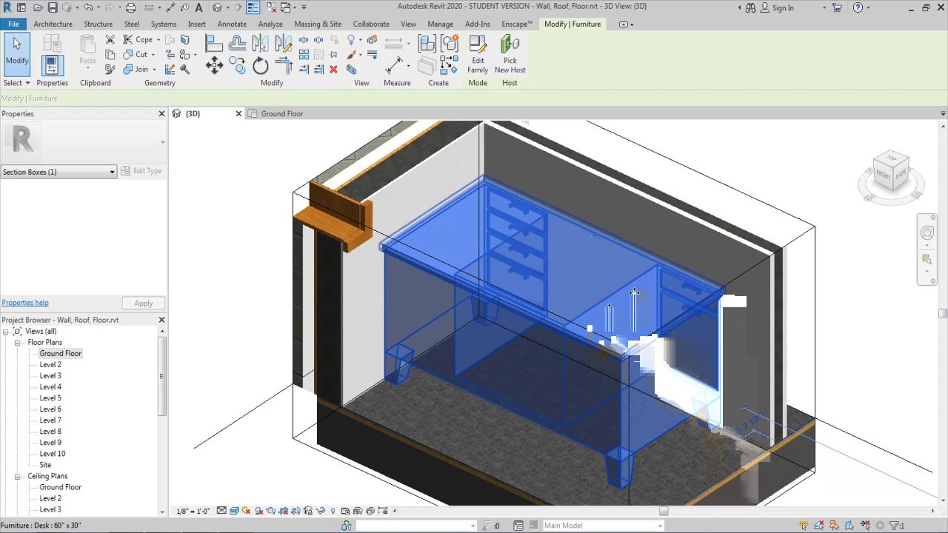
{"action": "left_click", "coordinate": [239, 113]}
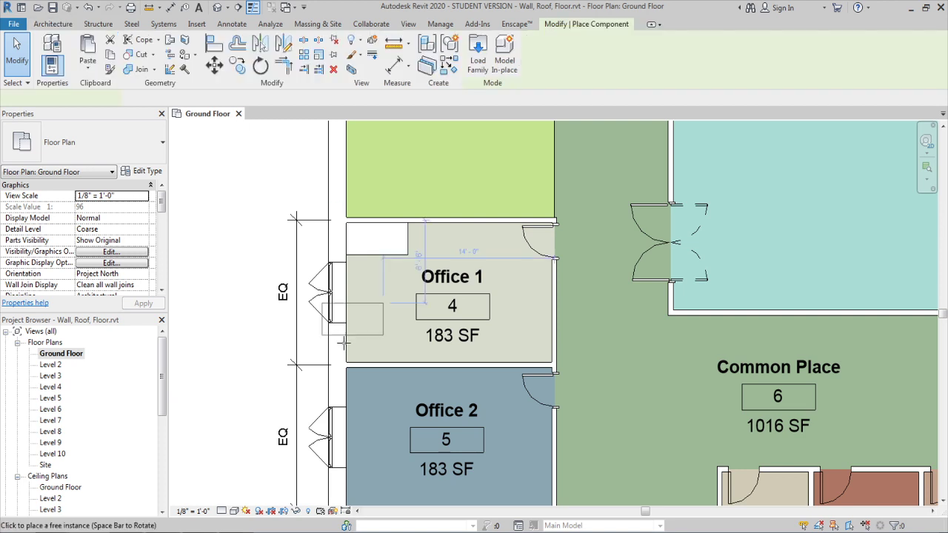
Place a second Desk 60" x 30", rotated 180 degrees from the first, in Office 1's lower window-side corner
{"action": "key", "text": "c"}
{"action": "key", "text": "m"}
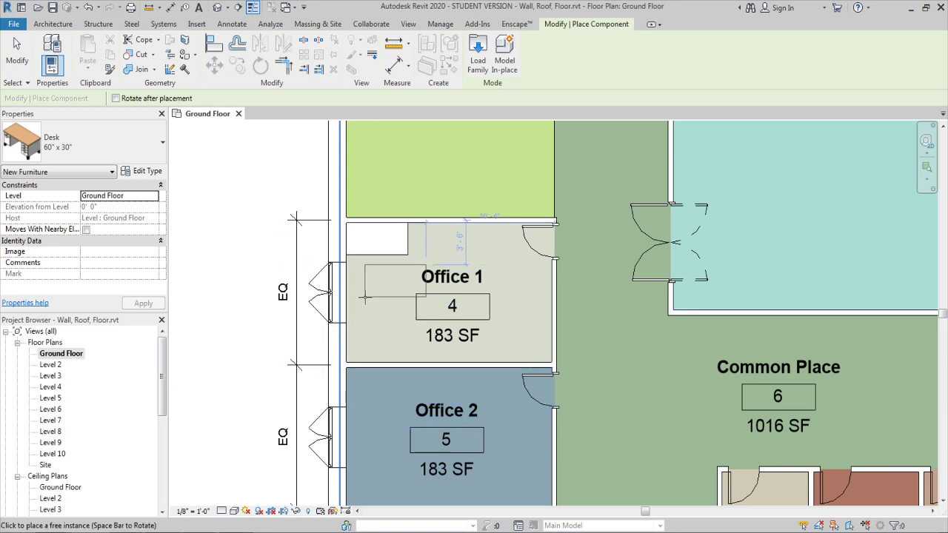
{"action": "key", "text": "space"}
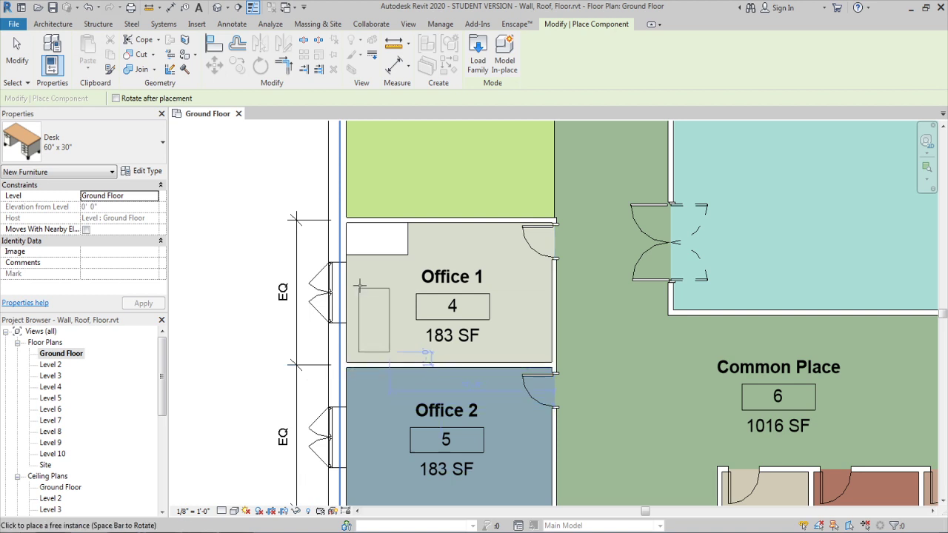
{"action": "key", "text": "space"}
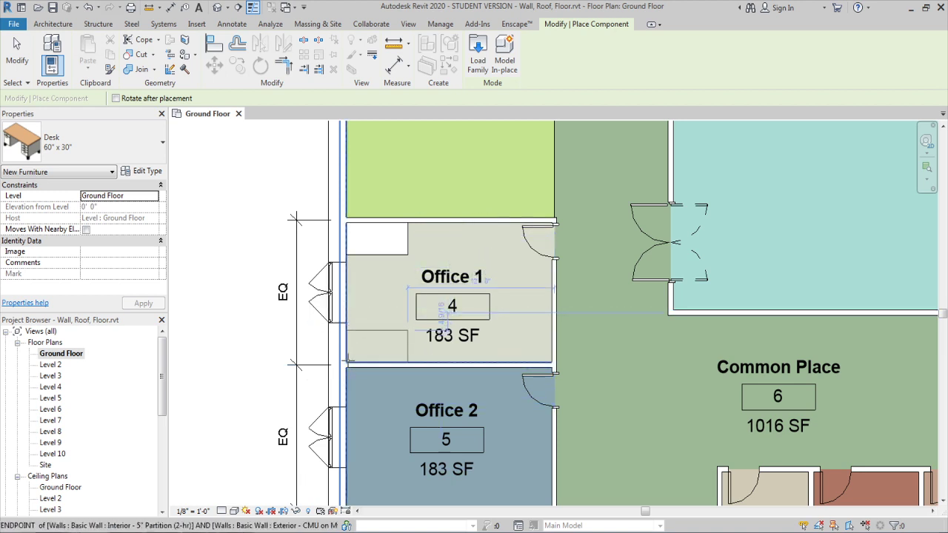
{"action": "left_click", "coordinate": [348, 361]}
Place Desk 60" x 30" components in the upper and lower window-side corners of Office 2 and Office 3
{"action": "scroll", "coordinate": [378, 246], "scroll_direction": "down", "scroll_amount": 2}
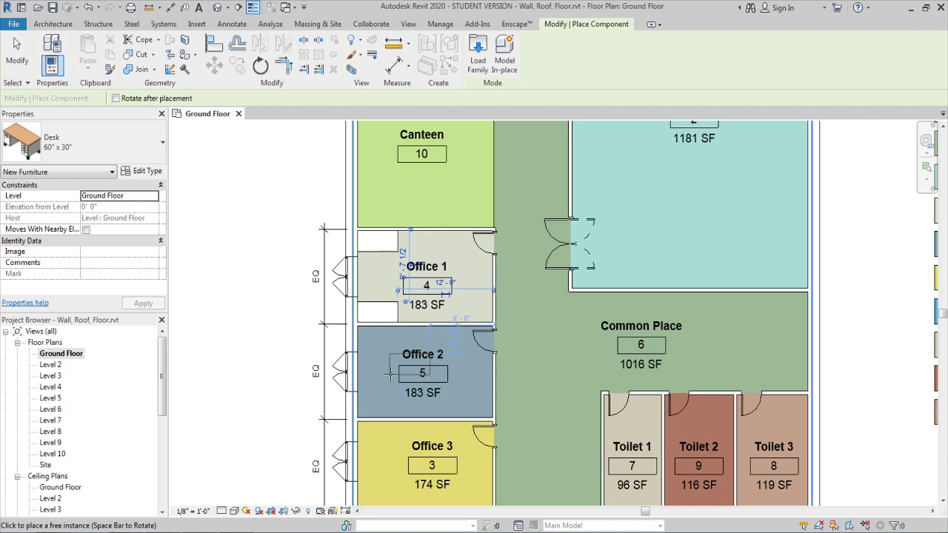
{"action": "scroll", "coordinate": [390, 376], "scroll_direction": "up", "scroll_amount": 3}
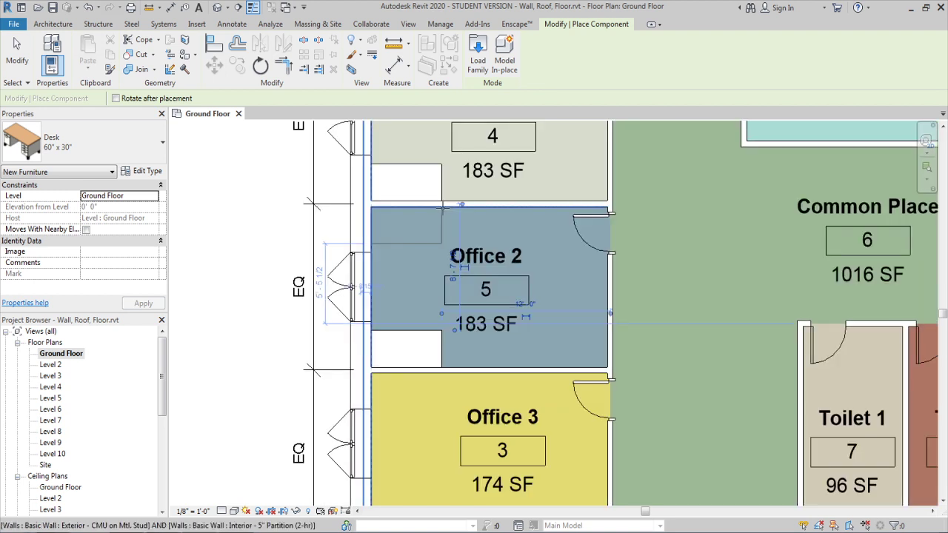
{"action": "scroll", "coordinate": [400, 246], "scroll_direction": "down", "scroll_amount": 4}
{"action": "scroll", "coordinate": [413, 354], "scroll_direction": "up", "scroll_amount": 2}
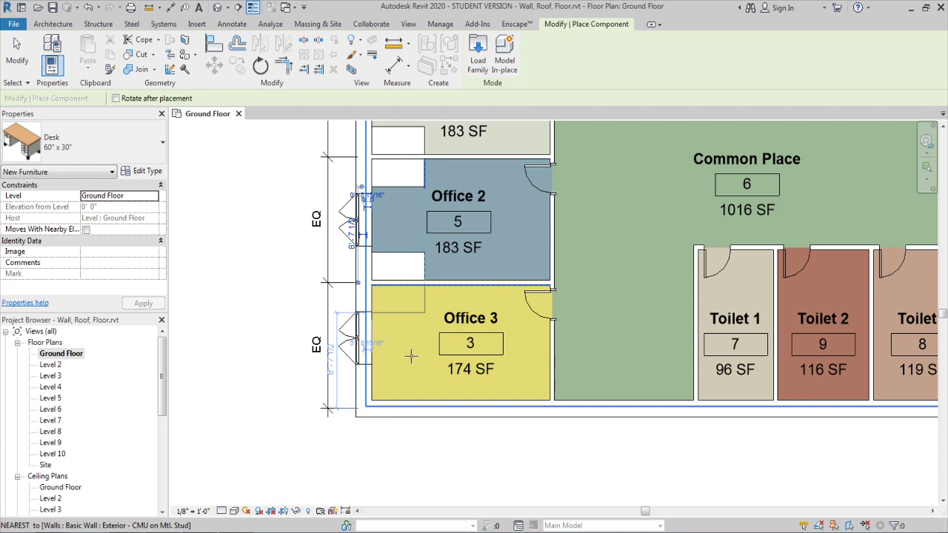
Start loading a family and browse the US Imperial library to the Furniture > Seating folder
{"action": "left_click", "coordinate": [478, 60]}
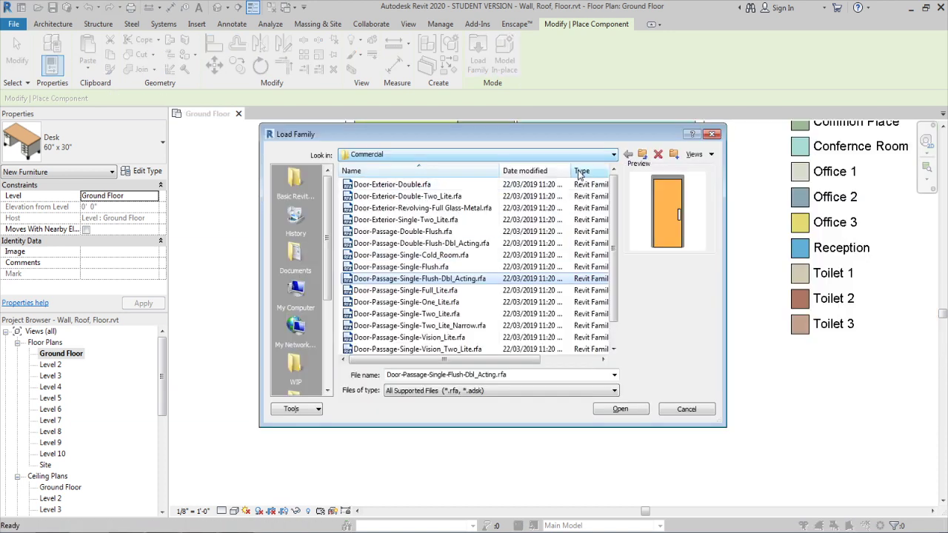
{"action": "left_click", "coordinate": [641, 155]}
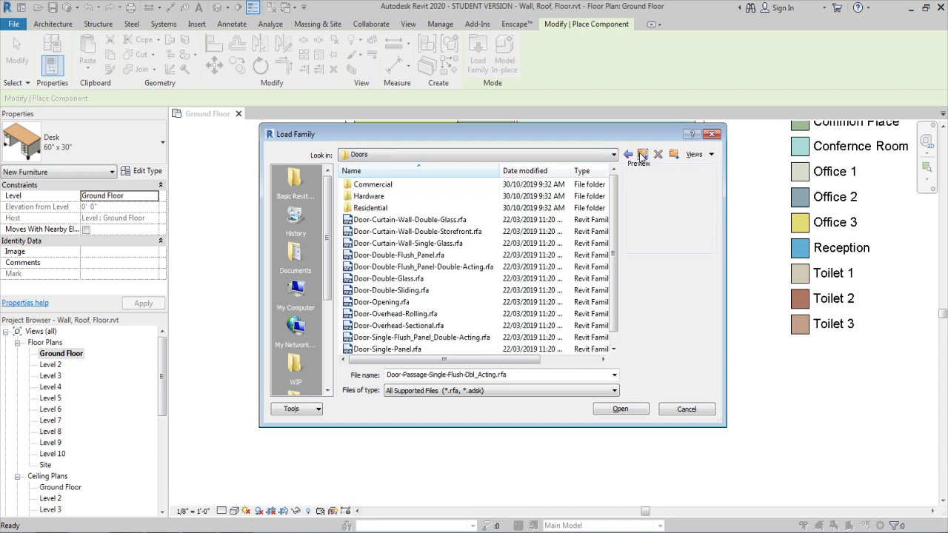
{"action": "left_click", "coordinate": [641, 154]}
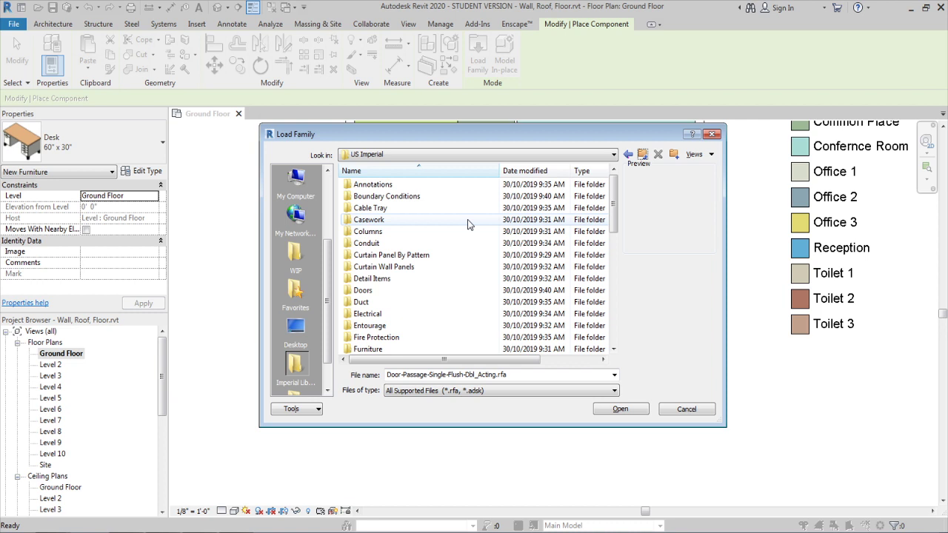
{"action": "double_click", "coordinate": [368, 349]}
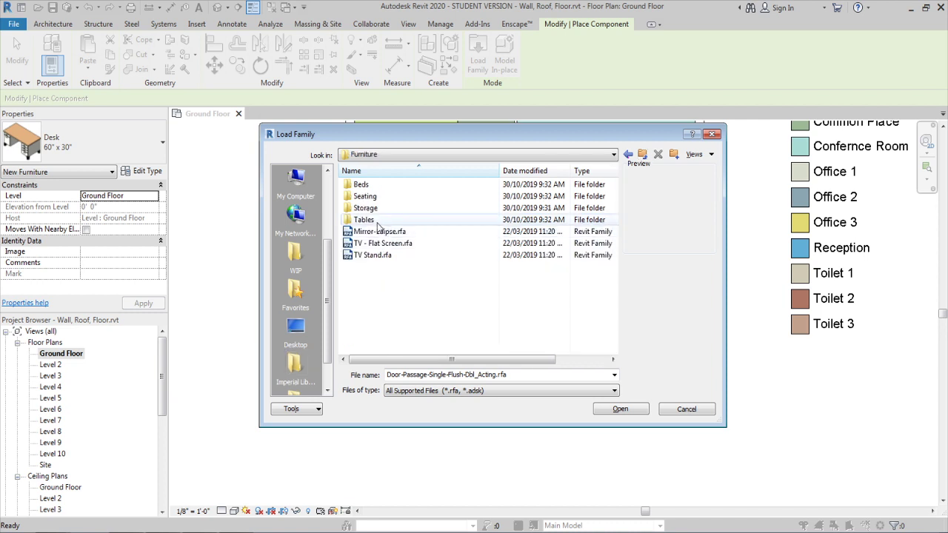
{"action": "double_click", "coordinate": [384, 197]}
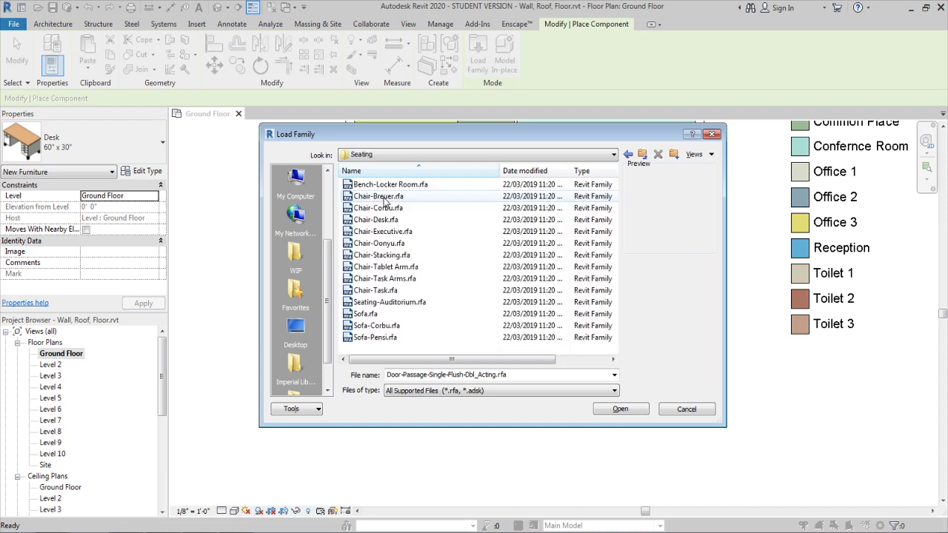
Preview the seating families and load Chair-Task Arms.rfa into the project
{"action": "left_click", "coordinate": [391, 185]}
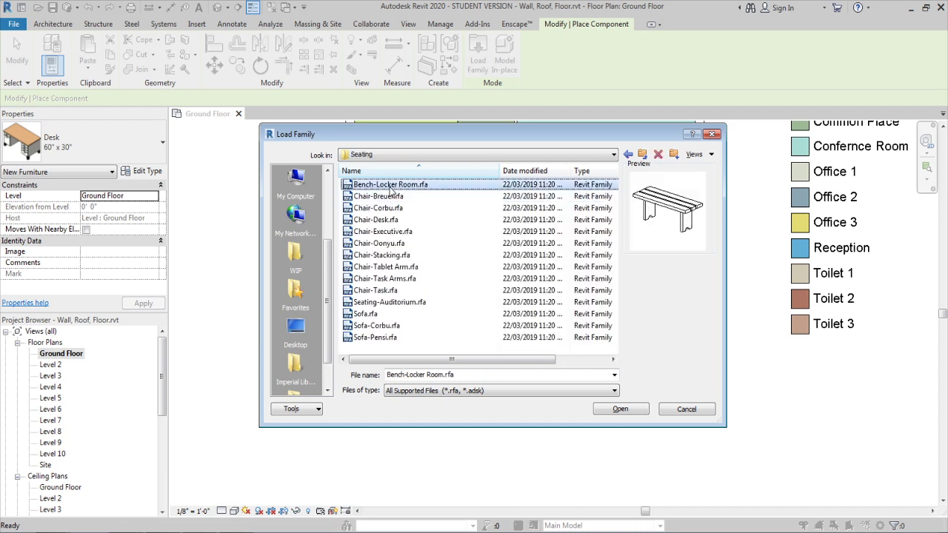
{"action": "key", "text": "Down"}
{"action": "key", "text": "Down"}
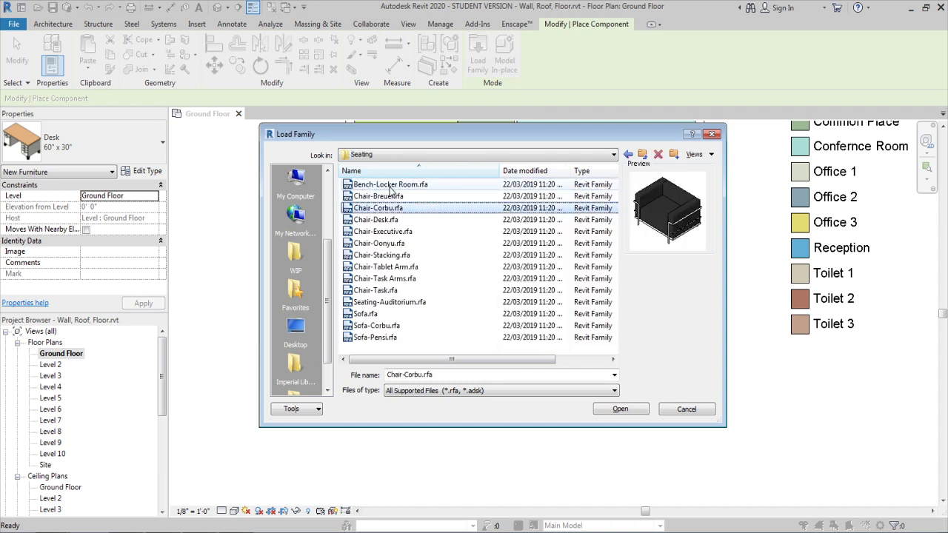
{"action": "key", "text": "Down"}
{"action": "key", "text": "Down"}
{"action": "key", "text": "Down"}
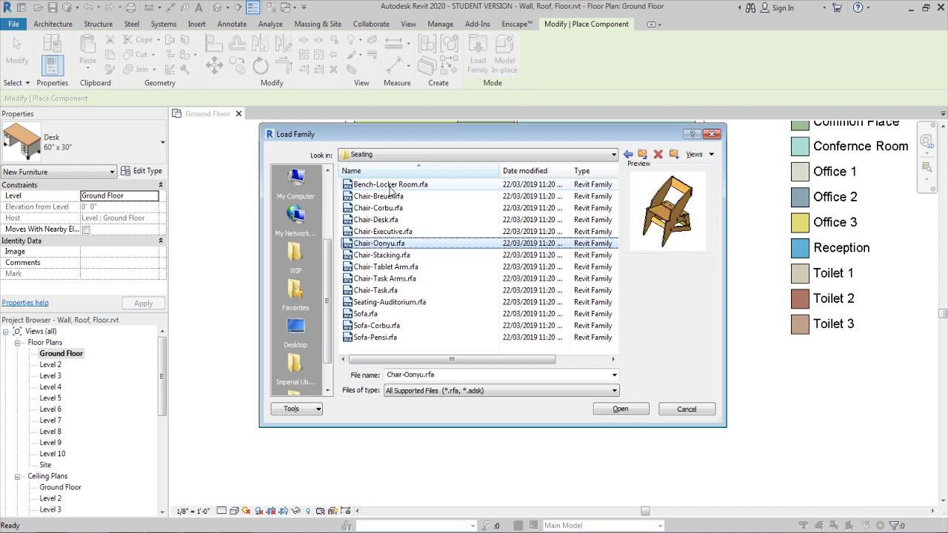
{"action": "key", "text": "Down"}
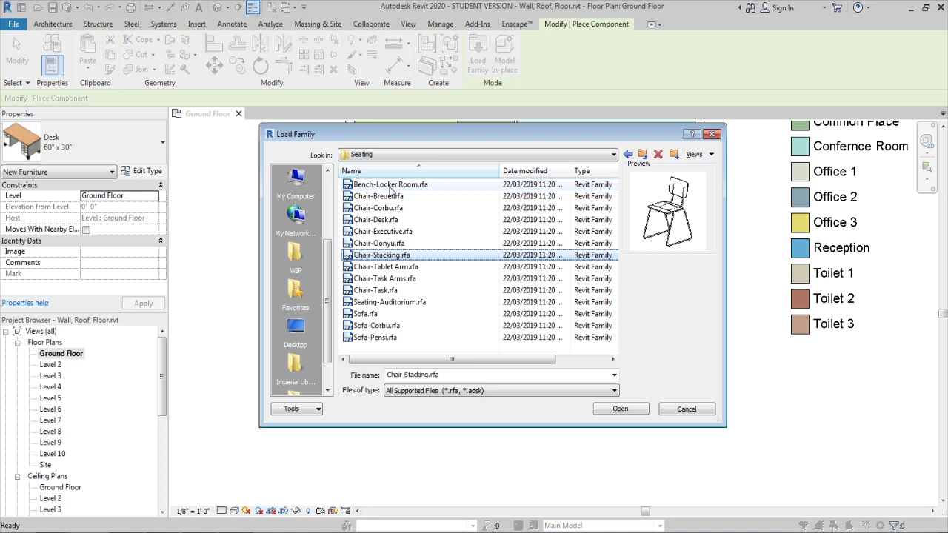
{"action": "key", "text": "Down"}
{"action": "key", "text": "Down"}
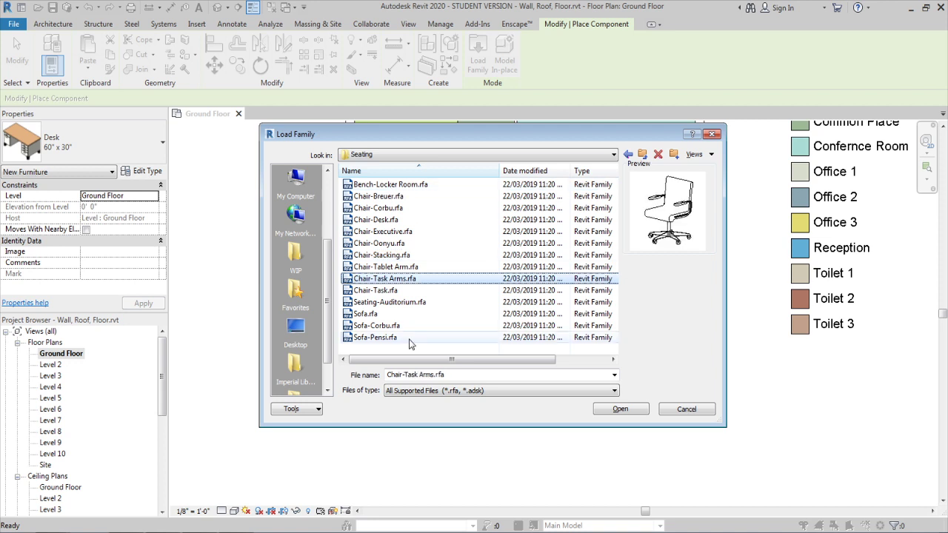
{"action": "left_click", "coordinate": [616, 410]}
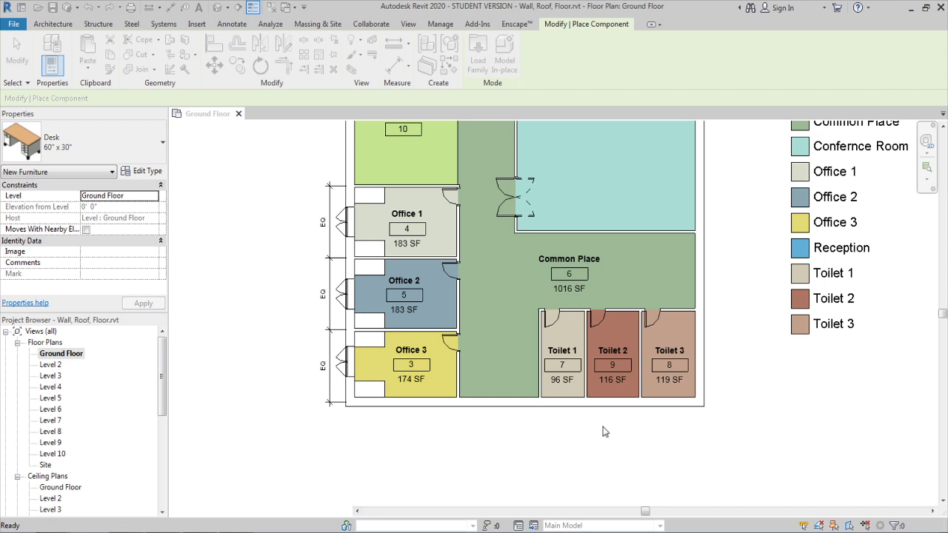
Place a Chair-Task Arms chair in Office 1 below the upper desk, rotated to face it
{"action": "scroll", "coordinate": [367, 212], "scroll_direction": "up", "scroll_amount": 6}
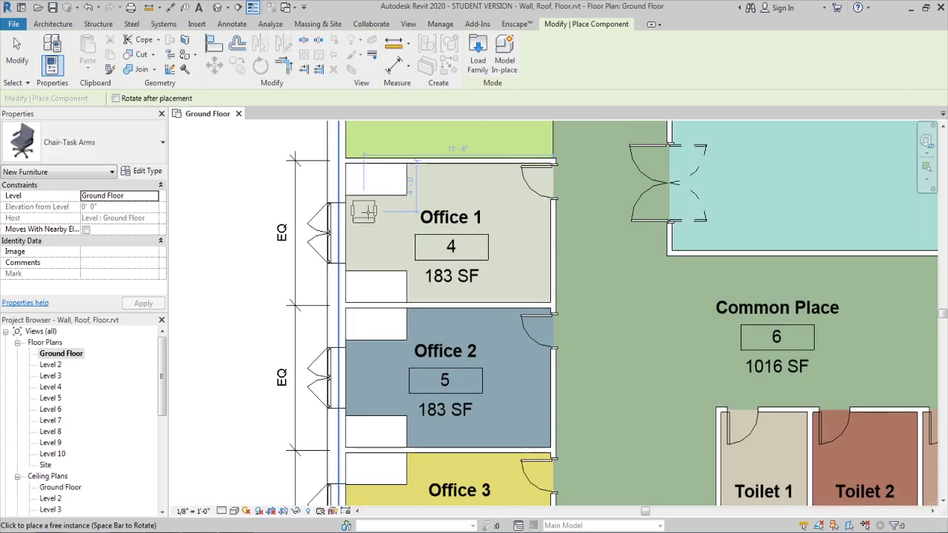
{"action": "key", "text": "space"}
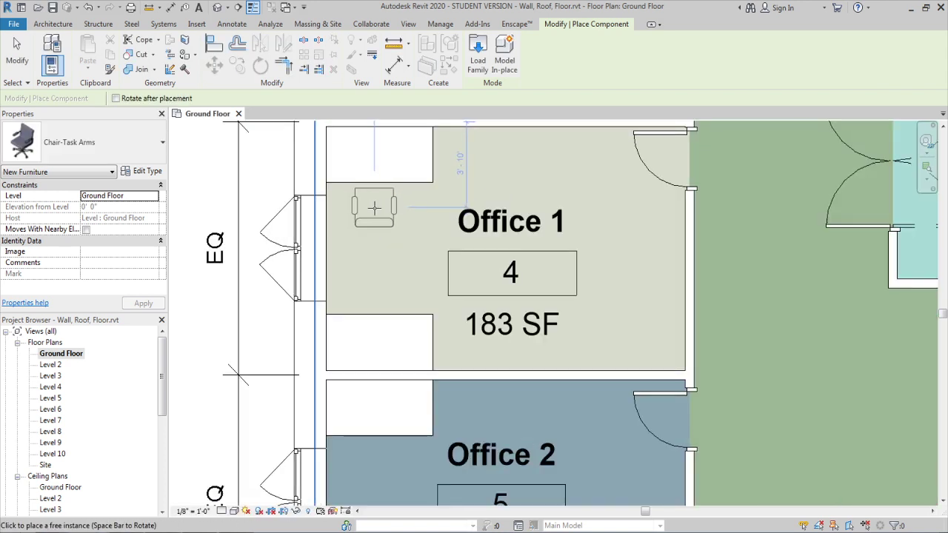
{"action": "key", "text": "space"}
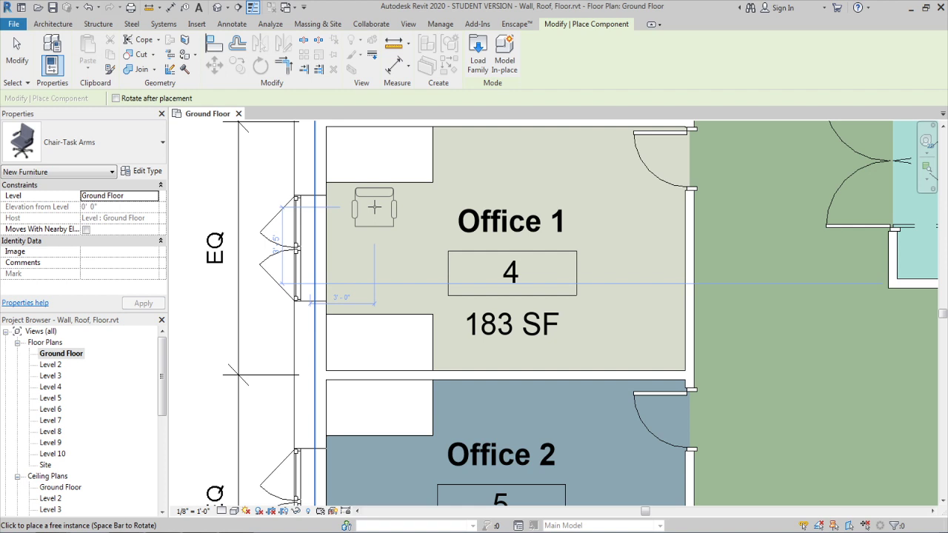
{"action": "scroll", "coordinate": [329, 260], "scroll_direction": "down", "scroll_amount": 3}
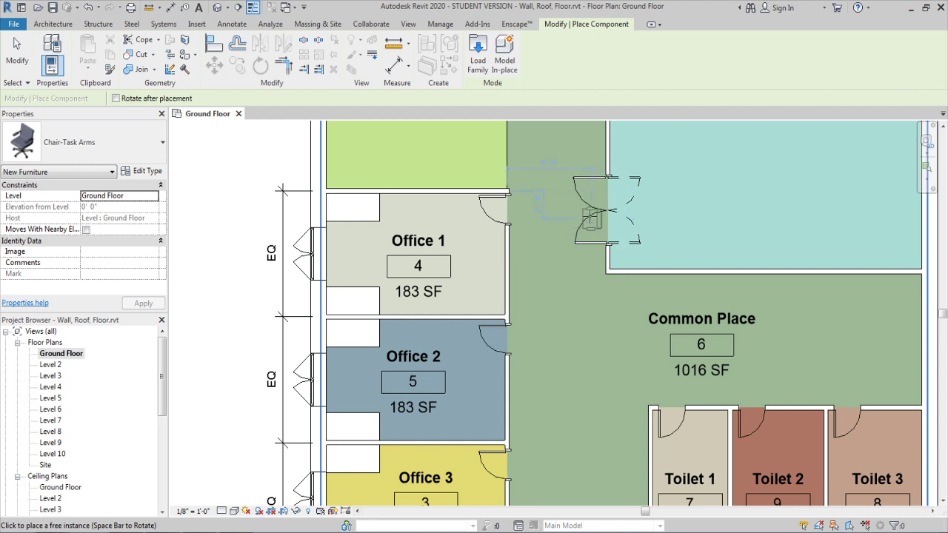
{"action": "middle_click_drag", "start_coordinate": [514, 241], "coordinate": [495, 258]}
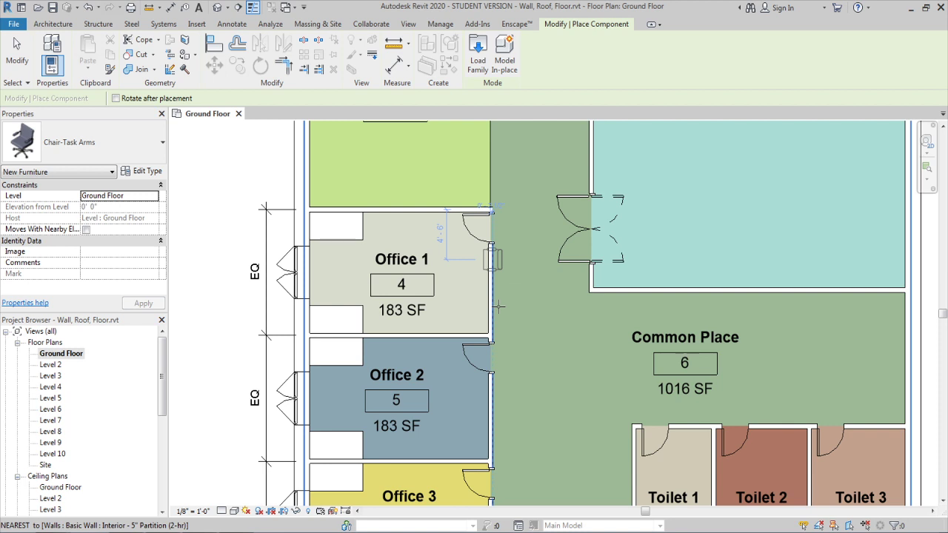
{"action": "scroll", "coordinate": [341, 337], "scroll_direction": "up", "scroll_amount": 2}
{"action": "left_click", "coordinate": [343, 342]}
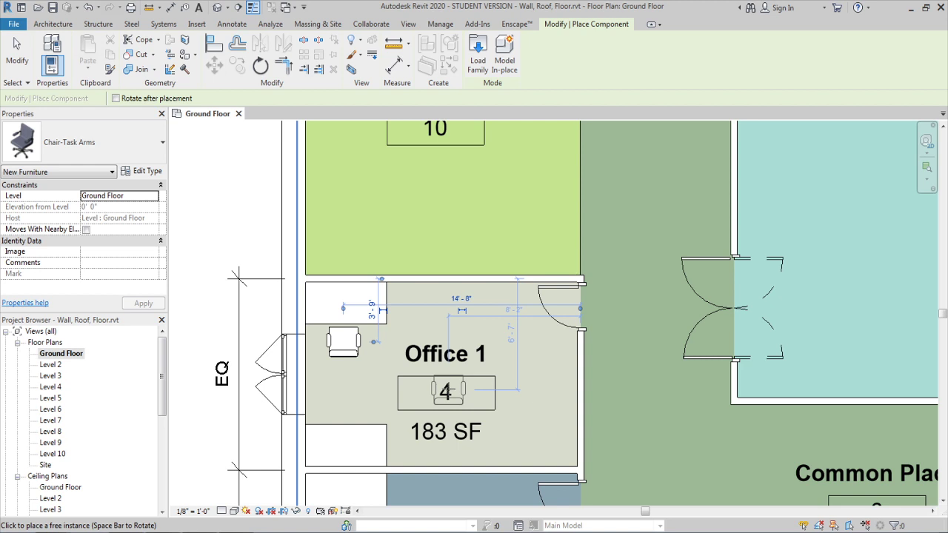
Place Chair-Task Arms chairs at the lower desk in Office 1 and at both desks in Office 2, each facing its desk
{"action": "middle_click_drag", "start_coordinate": [448, 391], "coordinate": [441, 269]}
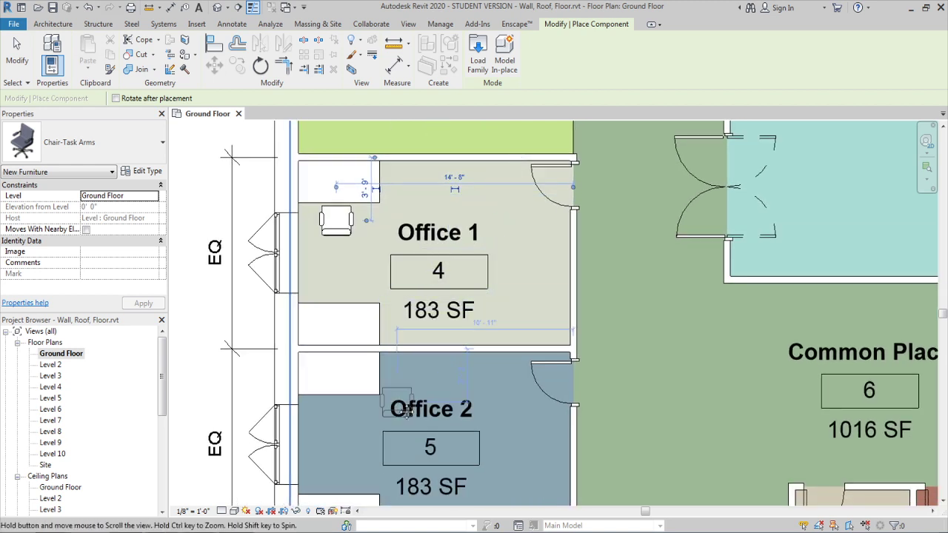
{"action": "middle_click_drag", "start_coordinate": [407, 413], "coordinate": [419, 331]}
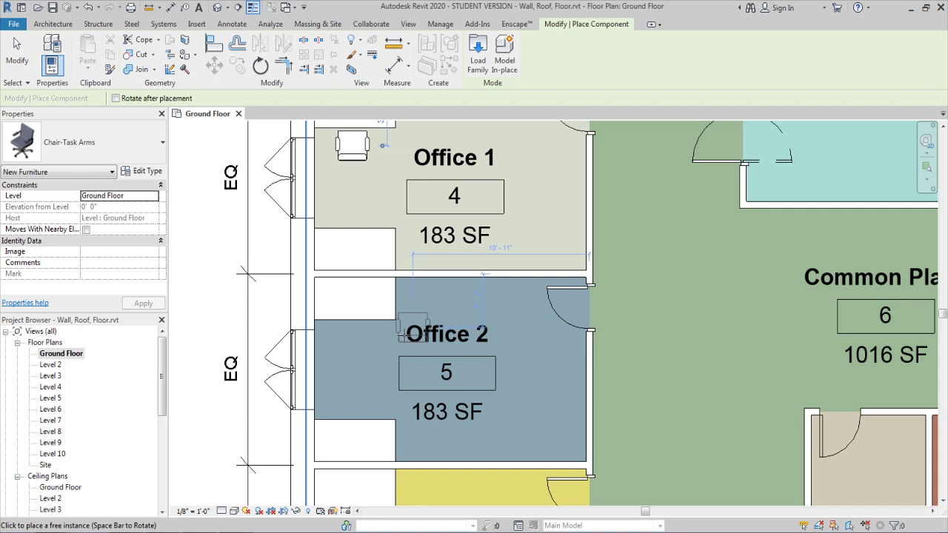
{"action": "middle_click_drag", "start_coordinate": [407, 330], "coordinate": [458, 420]}
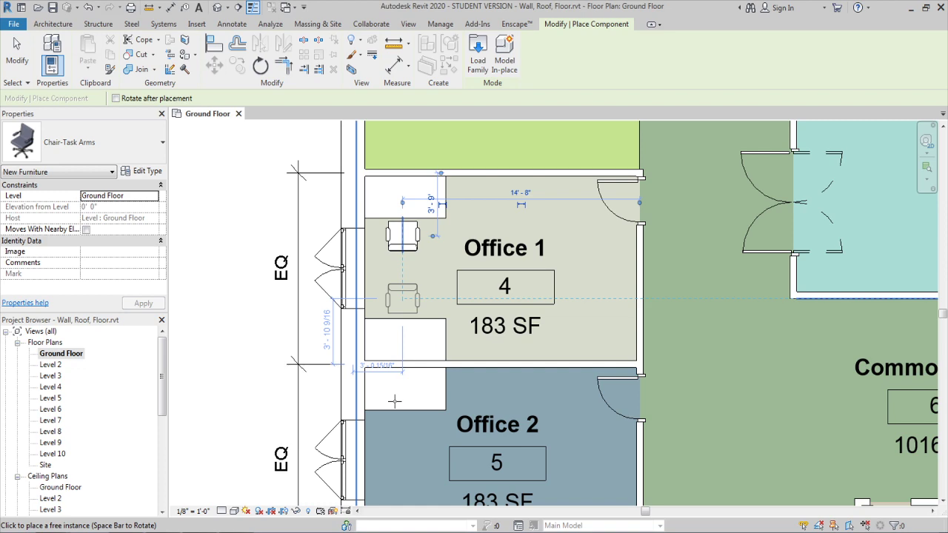
{"action": "scroll", "coordinate": [394, 400], "scroll_direction": "down", "scroll_amount": 4}
{"action": "scroll", "coordinate": [404, 394], "scroll_direction": "up", "scroll_amount": 5}
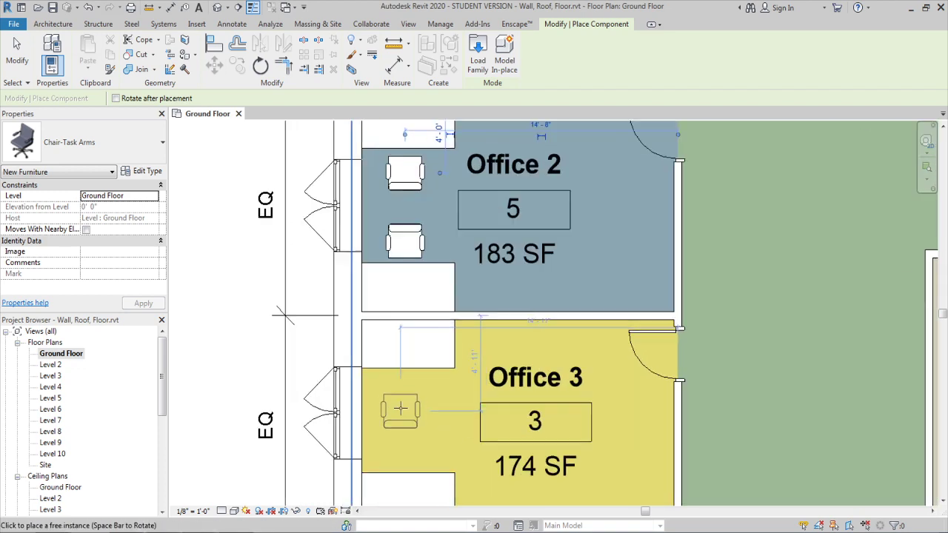
Place two Chair-Task Arms chairs in Office 3, one facing each window-side desk, and end component placement
{"action": "left_click", "coordinate": [405, 394]}
{"action": "middle_click_drag", "start_coordinate": [405, 394], "coordinate": [415, 302]}
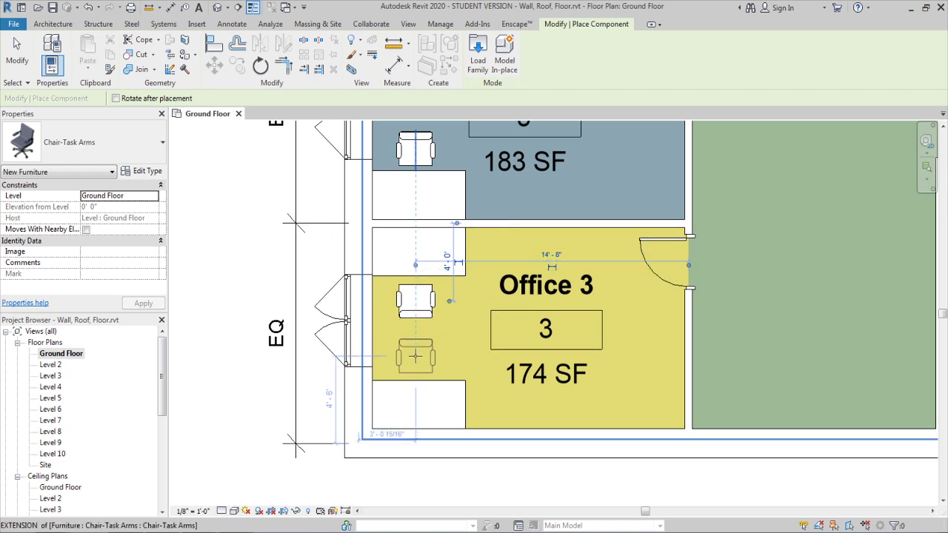
{"action": "left_click", "coordinate": [416, 355]}
{"action": "scroll", "coordinate": [345, 418], "scroll_direction": "down", "scroll_amount": 3}
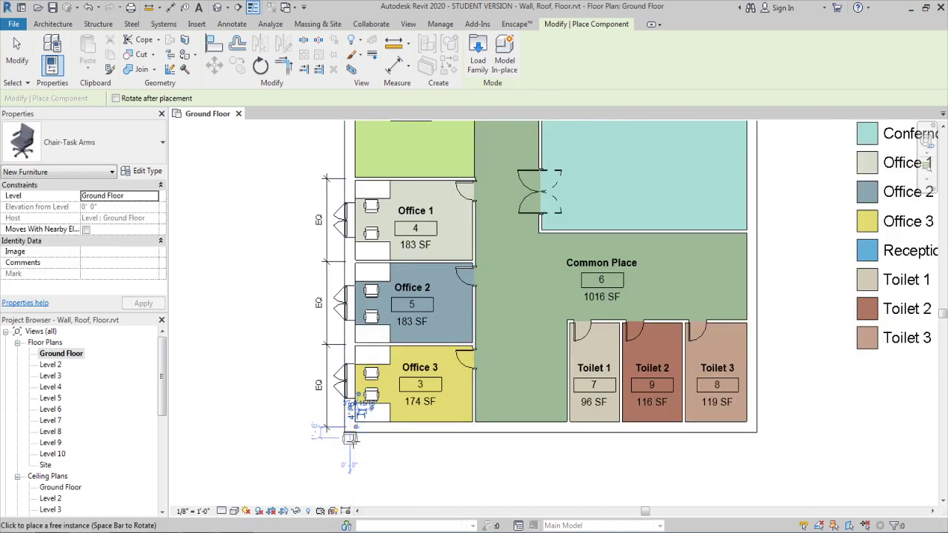
{"action": "middle_click_drag", "start_coordinate": [358, 411], "coordinate": [288, 437]}
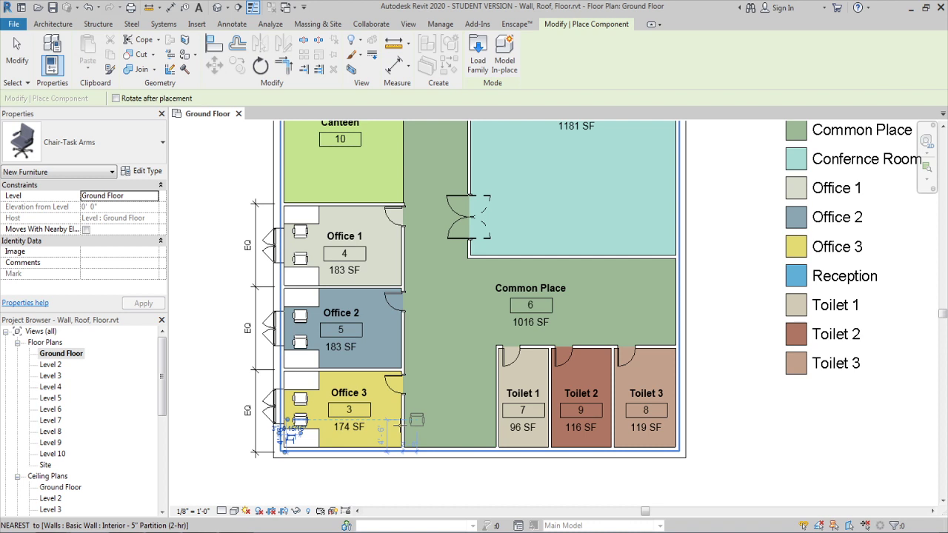
{"action": "key", "text": "Escape"}
Copy the desks and chairs of Office 1, Office 2 and Office 3 horizontally toward the doors, forming a second column beside the originals
{"action": "scroll", "coordinate": [294, 238], "scroll_direction": "up", "scroll_amount": 3}
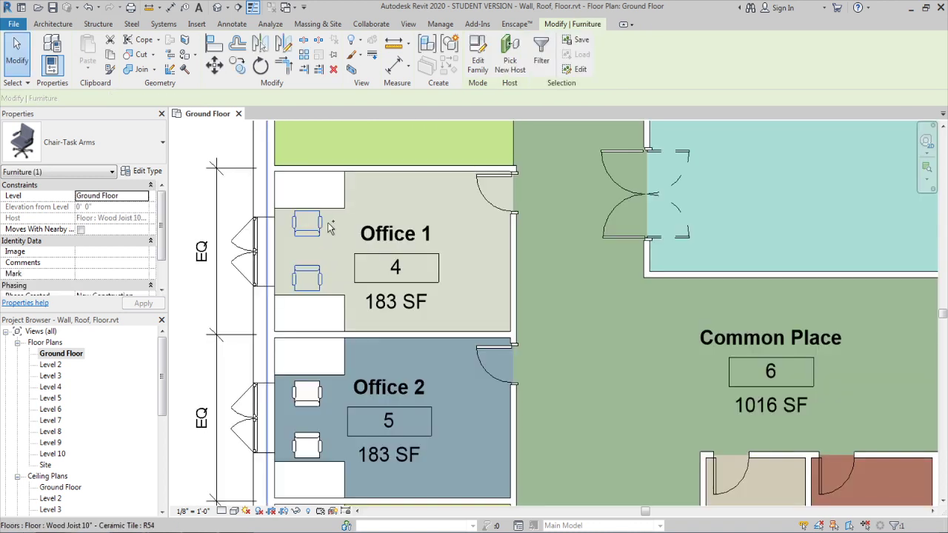
{"action": "left_click", "coordinate": [302, 214], "text": "ctrl"}
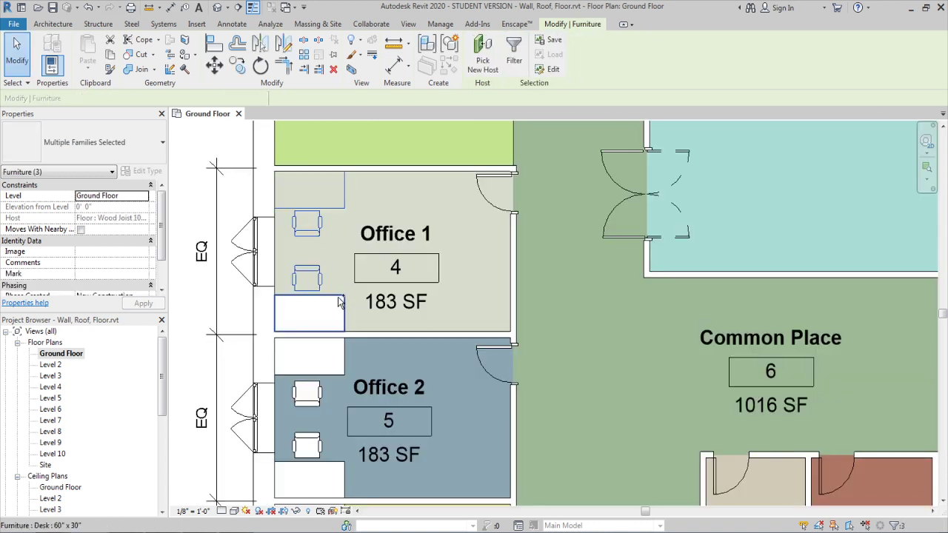
{"action": "left_click", "coordinate": [338, 304], "text": "ctrl"}
{"action": "left_click", "coordinate": [342, 369], "text": "ctrl"}
{"action": "left_click", "coordinate": [317, 395], "text": "ctrl"}
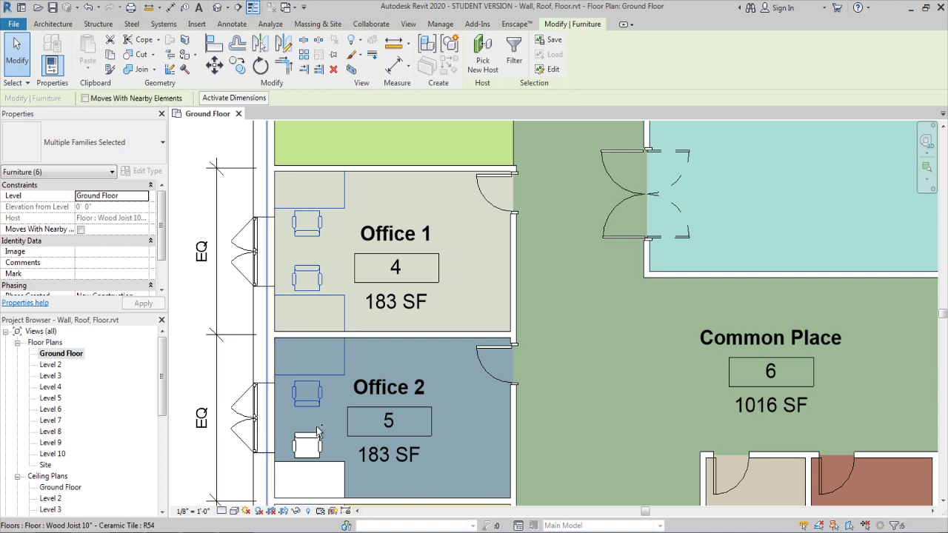
{"action": "left_click", "coordinate": [310, 445], "text": "ctrl"}
{"action": "scroll", "coordinate": [332, 231], "scroll_direction": "down", "scroll_amount": 2}
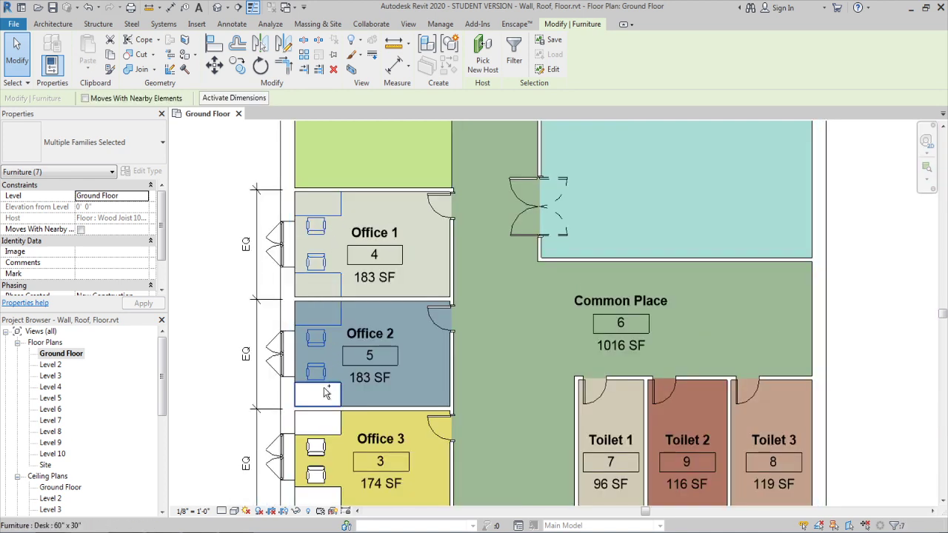
{"action": "left_click", "coordinate": [319, 395], "text": "ctrl"}
{"action": "middle_click_drag", "start_coordinate": [394, 308], "coordinate": [419, 248]}
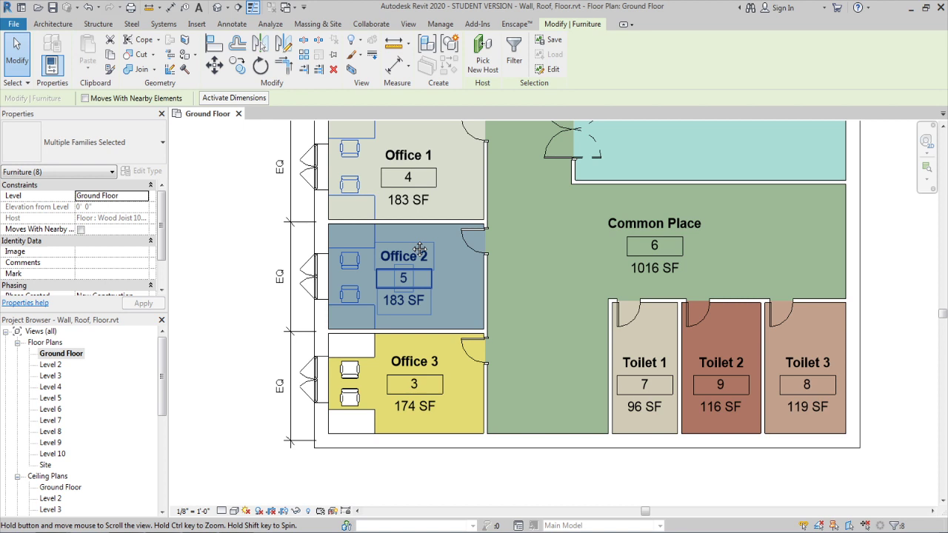
{"action": "middle_click_drag", "start_coordinate": [420, 249], "coordinate": [424, 153]}
{"action": "key", "text": "c"}
{"action": "key", "text": "o"}
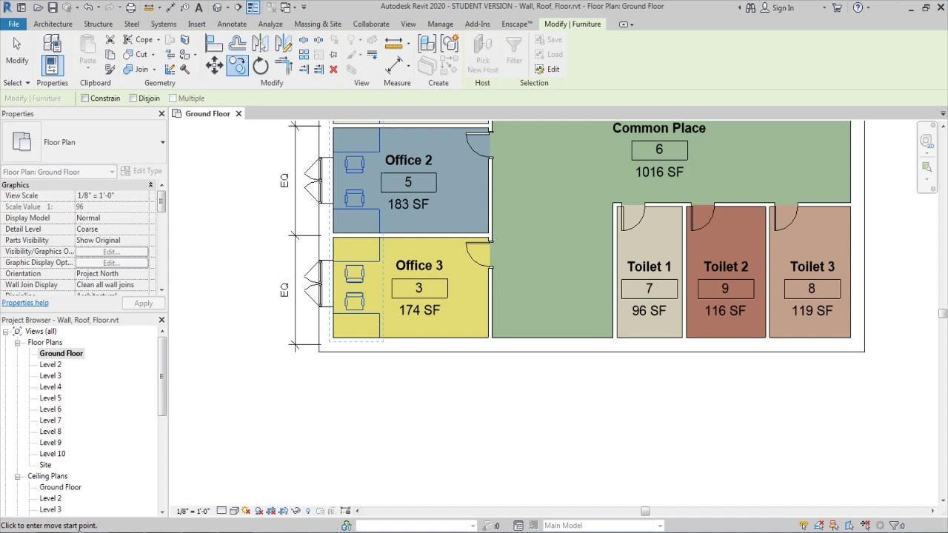
{"action": "scroll", "coordinate": [348, 337], "scroll_direction": "up", "scroll_amount": 3}
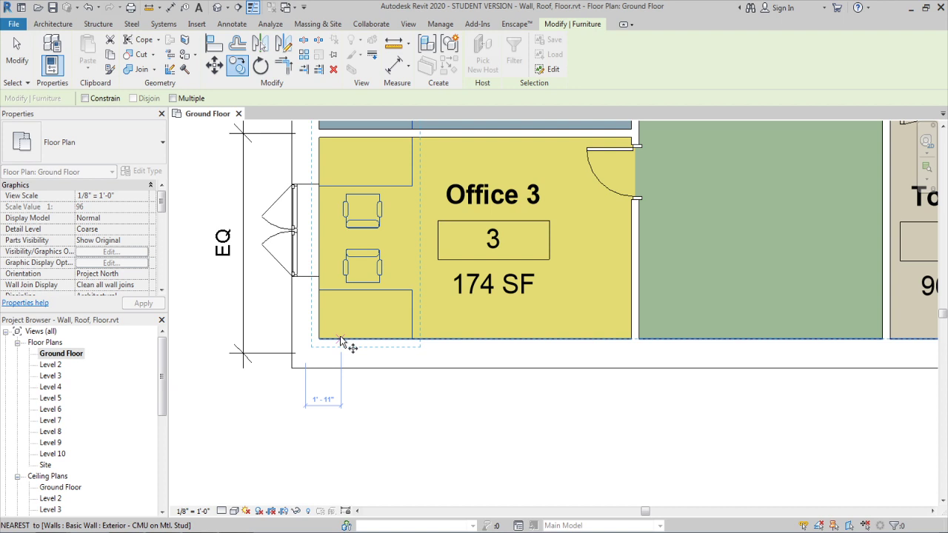
{"action": "left_click", "coordinate": [340, 341]}
{"action": "scroll", "coordinate": [341, 341], "scroll_direction": "up", "scroll_amount": 5}
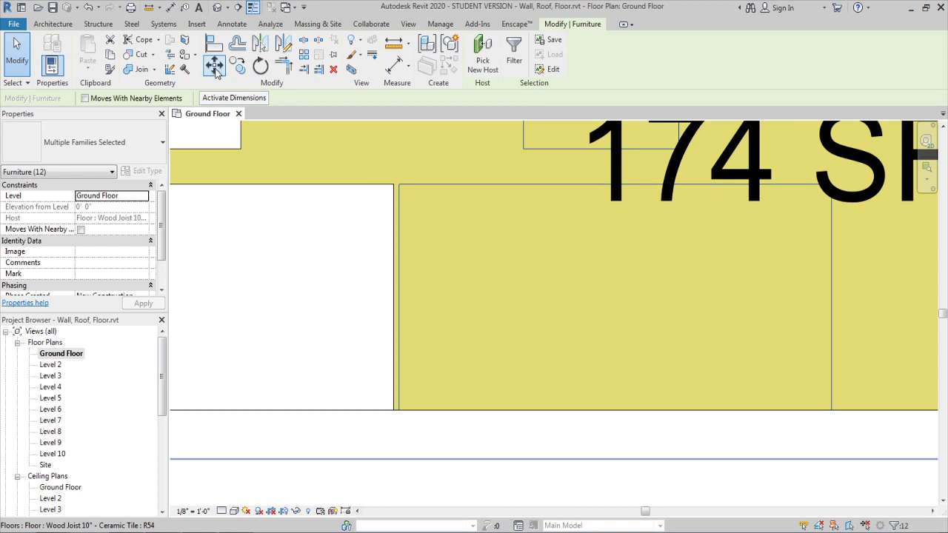
{"action": "left_click", "coordinate": [214, 67]}
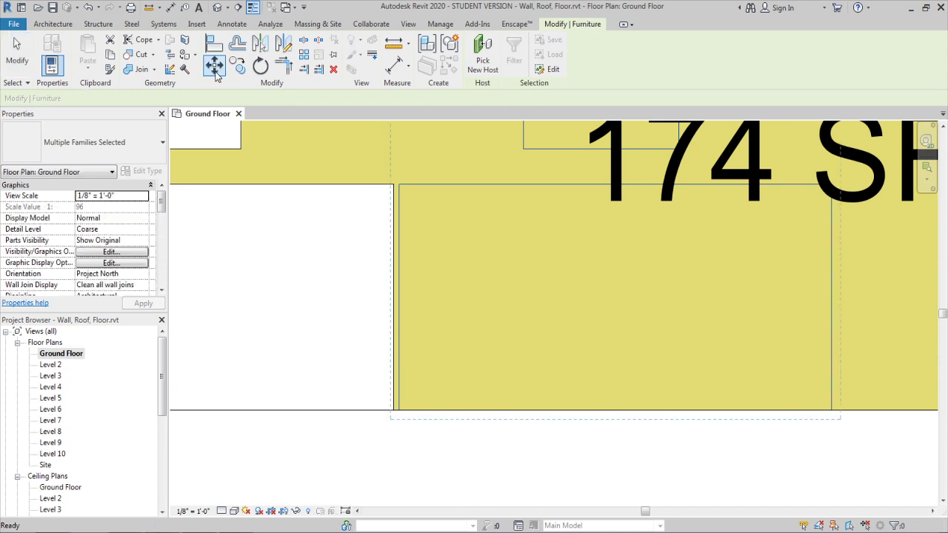
{"action": "left_click", "coordinate": [261, 184]}
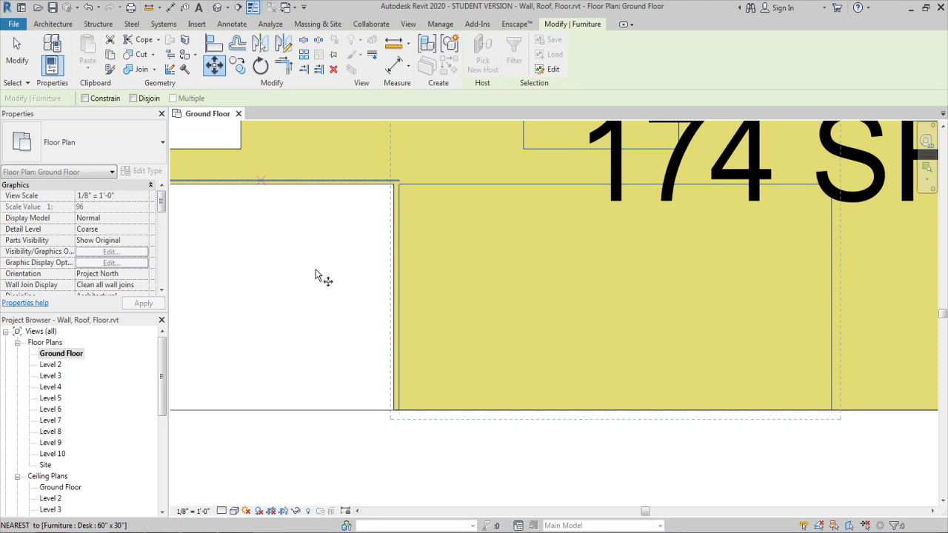
{"action": "key", "text": "Escape"}
{"action": "key", "text": "Escape"}
{"action": "key", "text": "z"}
{"action": "key", "text": "f"}
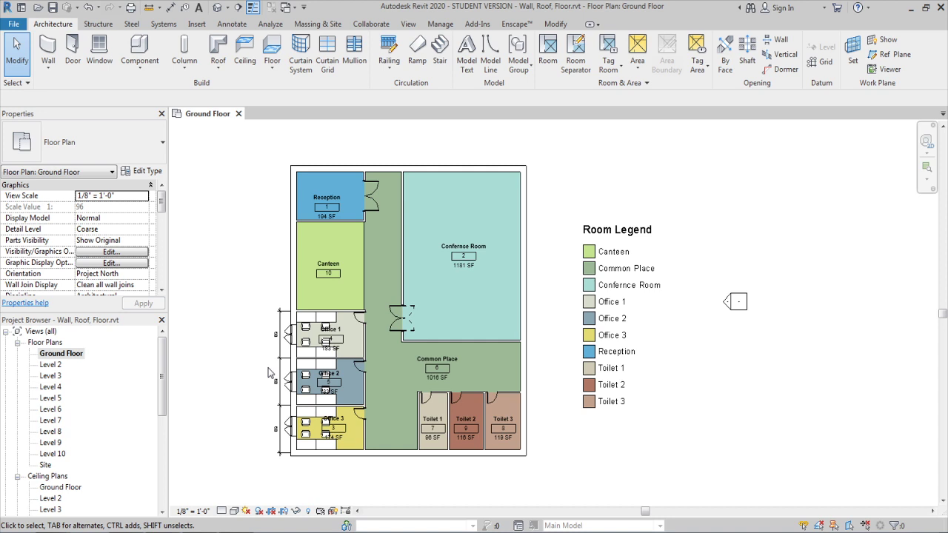
{"action": "scroll", "coordinate": [287, 226], "scroll_direction": "up", "scroll_amount": 1}
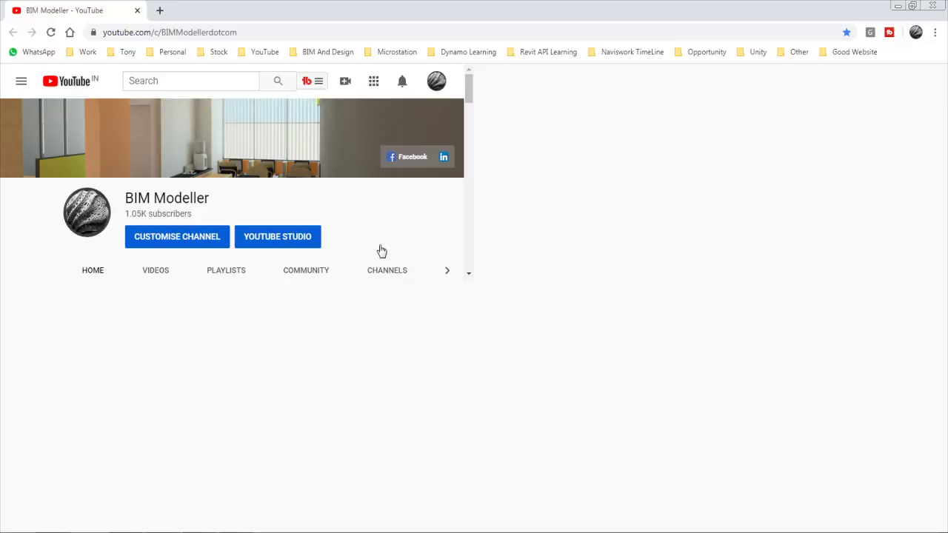
{"action": "scroll", "coordinate": [398, 354], "scroll_direction": "down", "scroll_amount": 3}
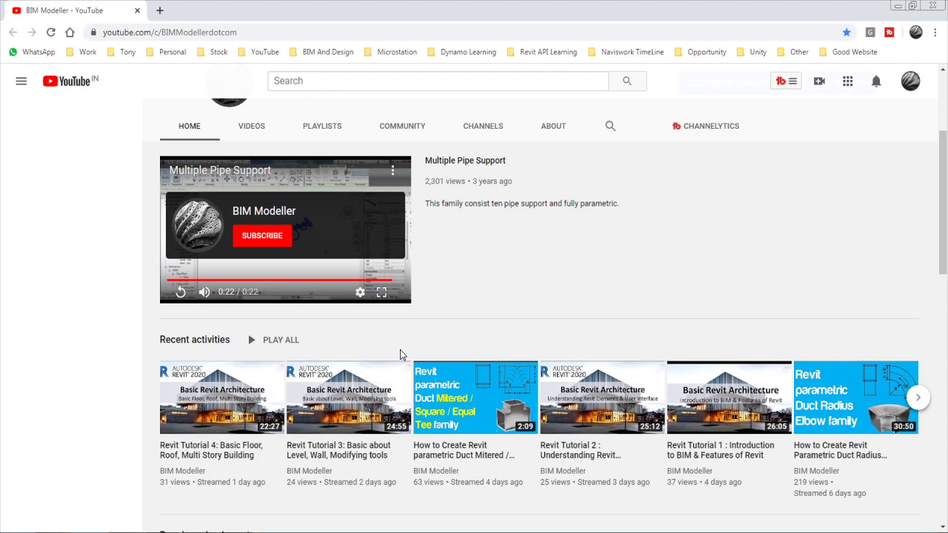
{"action": "mouse_move", "coordinate": [441, 377]}
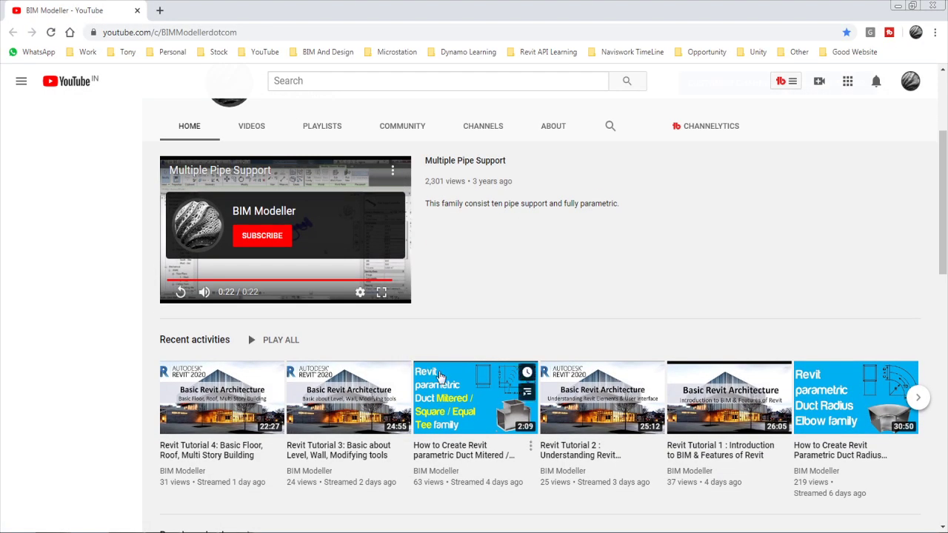